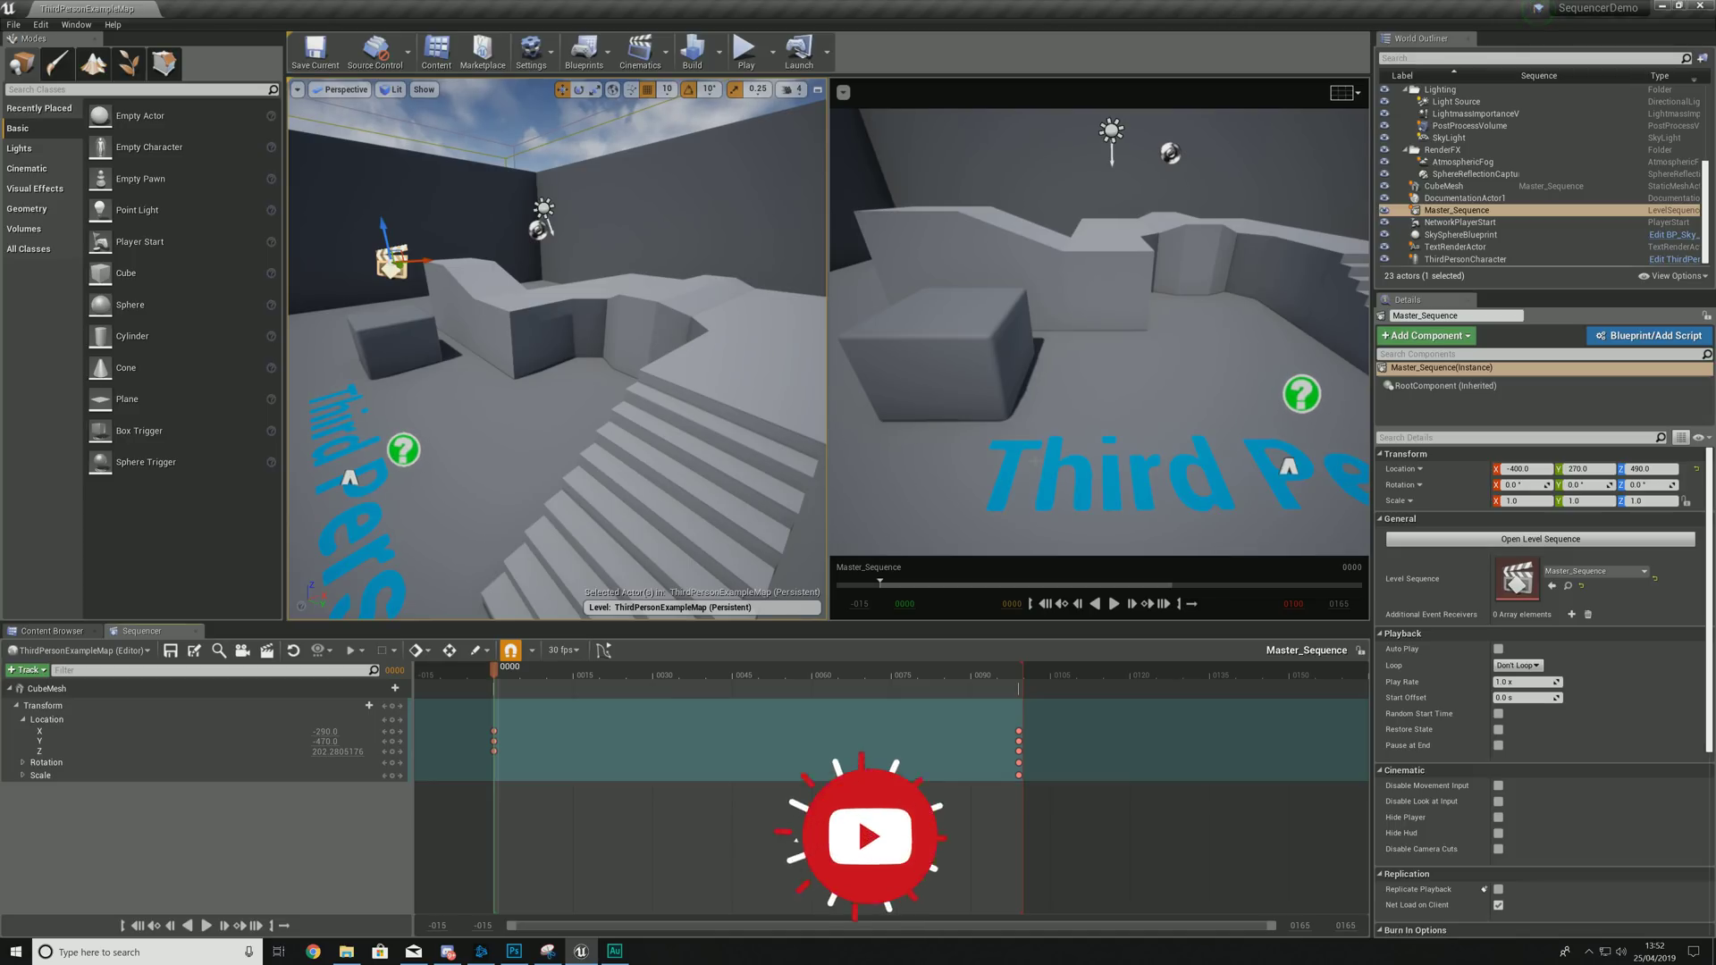
Move the playhead to frame -001 and place a standard Camera actor in the level near the Third Person floor text.
mouse_move(494, 669)
left_mouse_down()
mouse_move(1016, 671)
mouse_move(493, 688)
left_mouse_up()
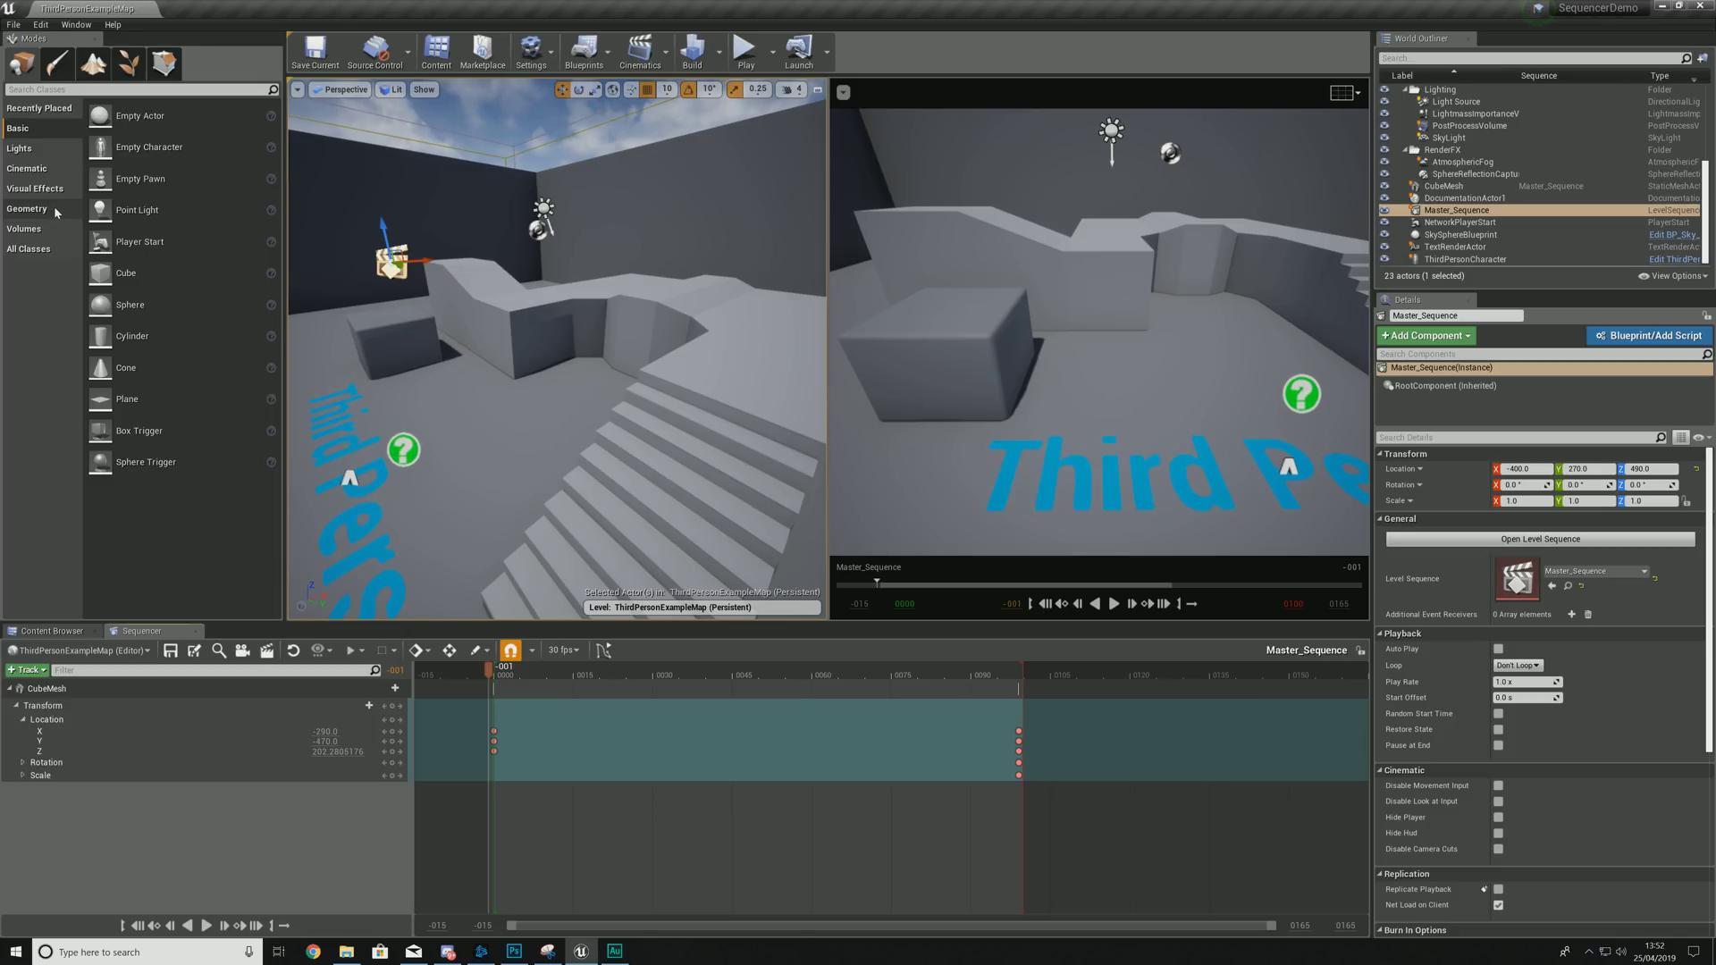
left_click(43, 89)
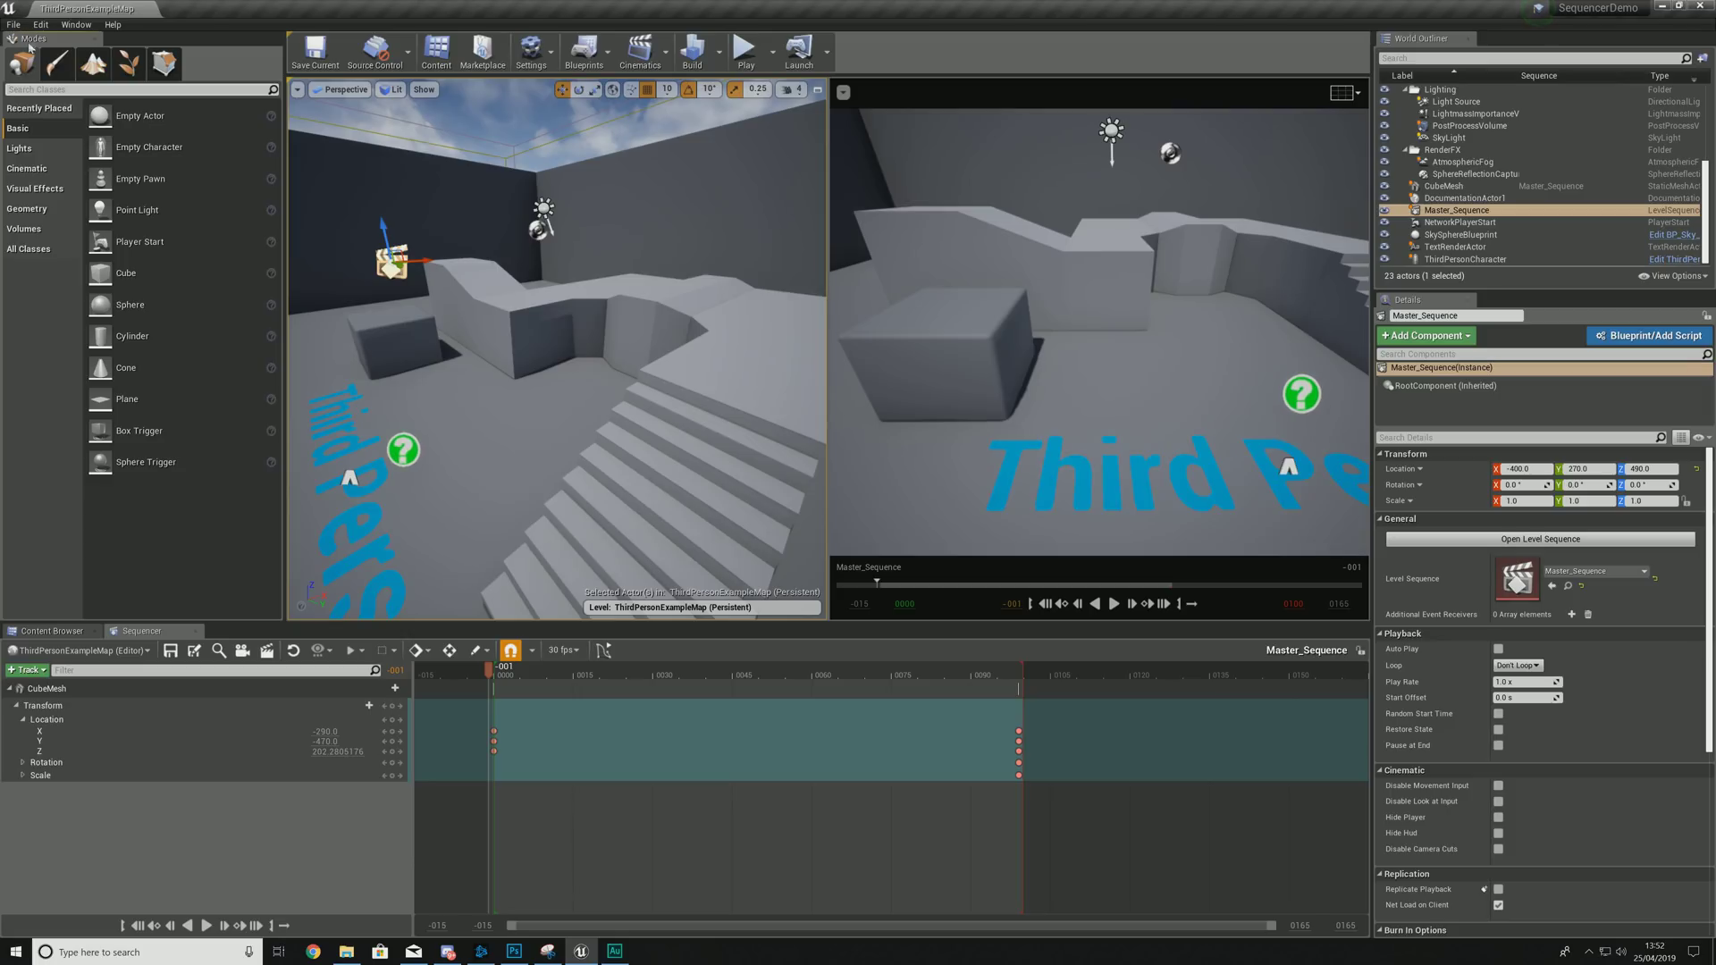
type("camera")
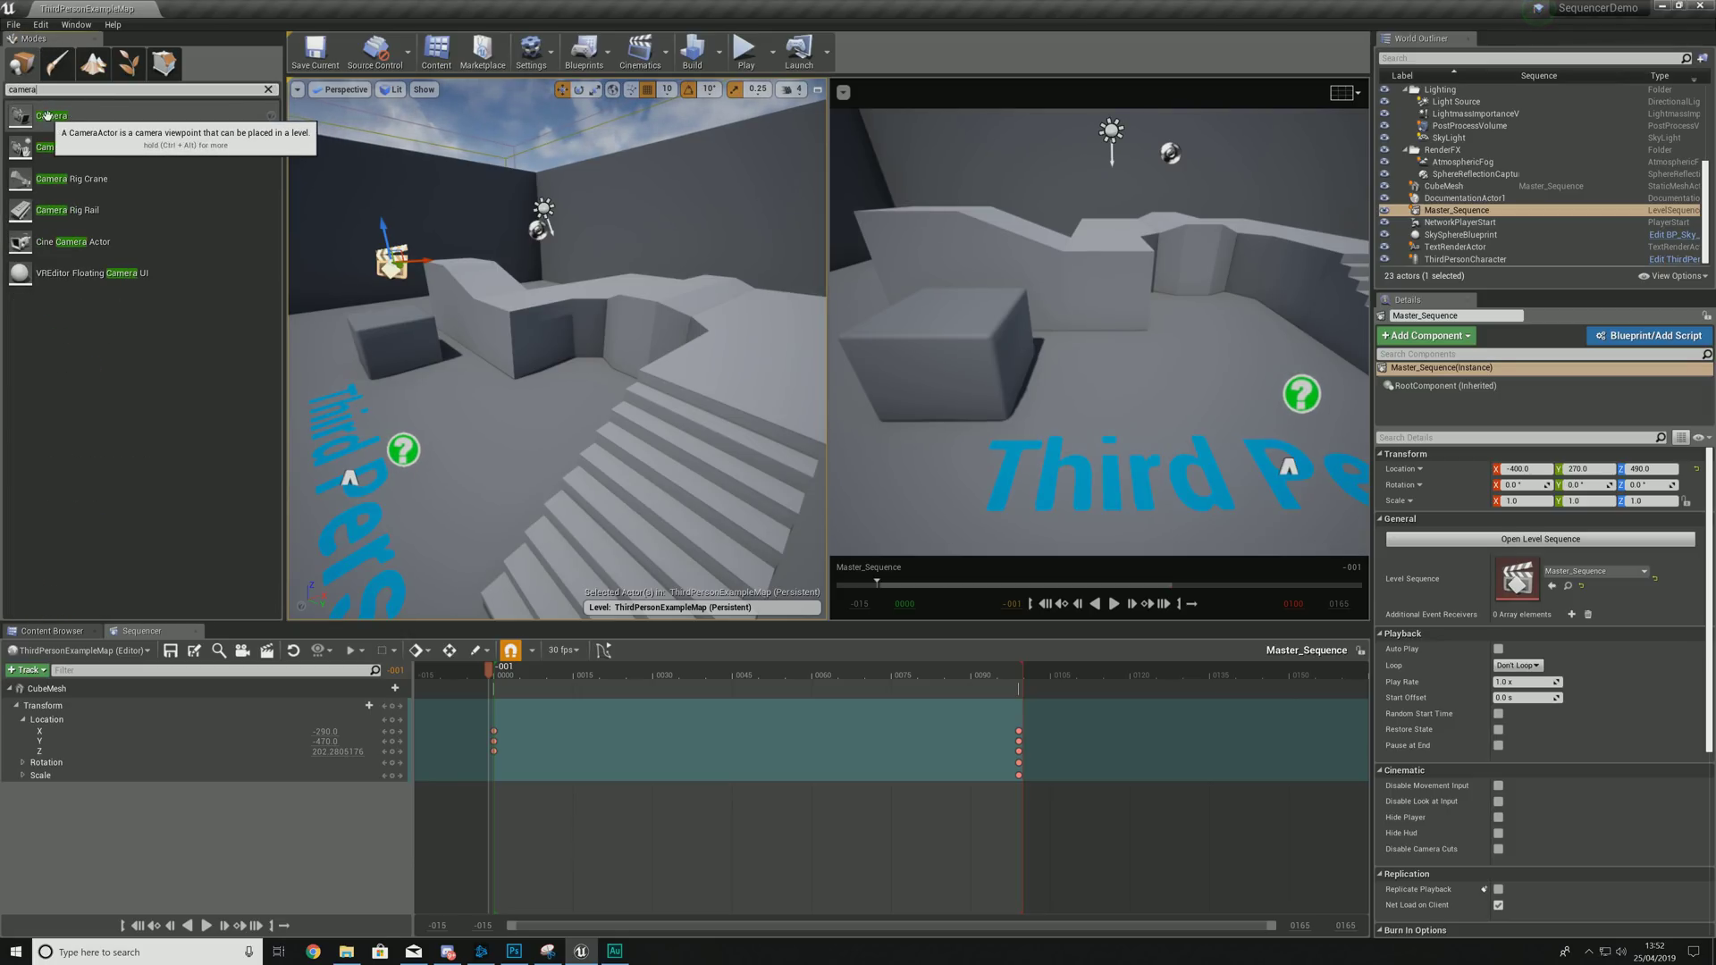
left_click_drag(47, 116, 356, 451)
Move the camera actor back and up from the floor text to about X -1070, Z 360.
right_click_drag(429, 304, 380, 371)
key("s")
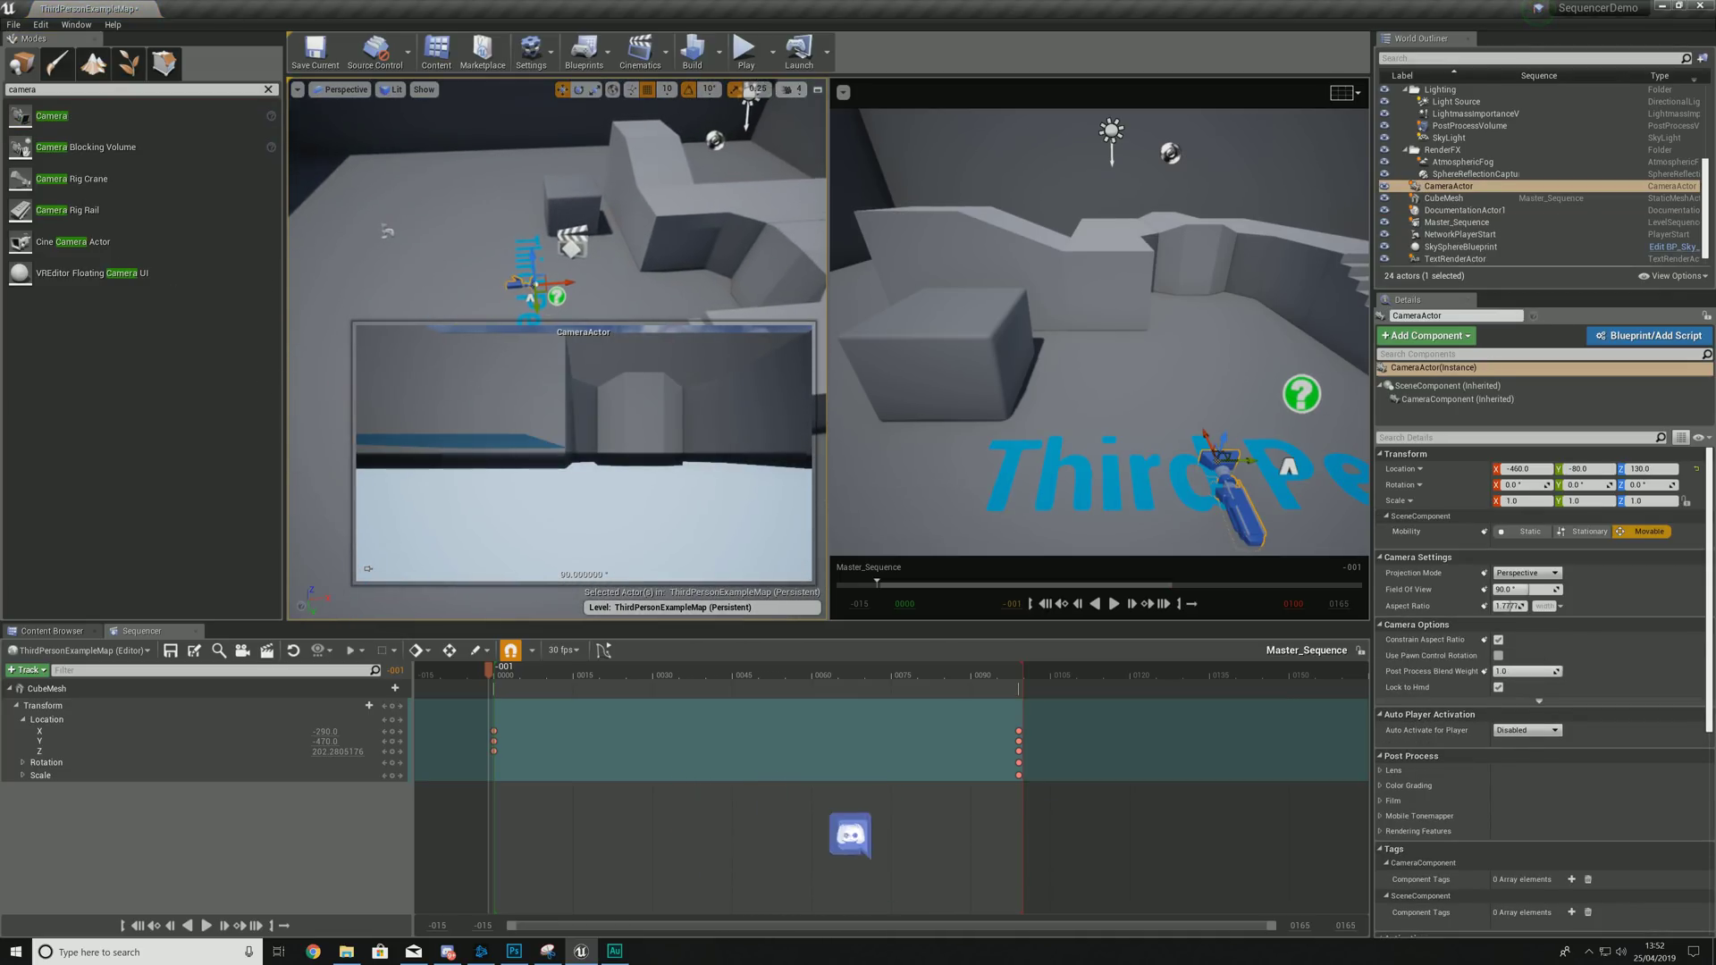
right_click(568, 233)
left_click(526, 281)
left_click(515, 284)
left_click_drag(542, 286, 283, 202)
right_click_drag(537, 389, 478, 389)
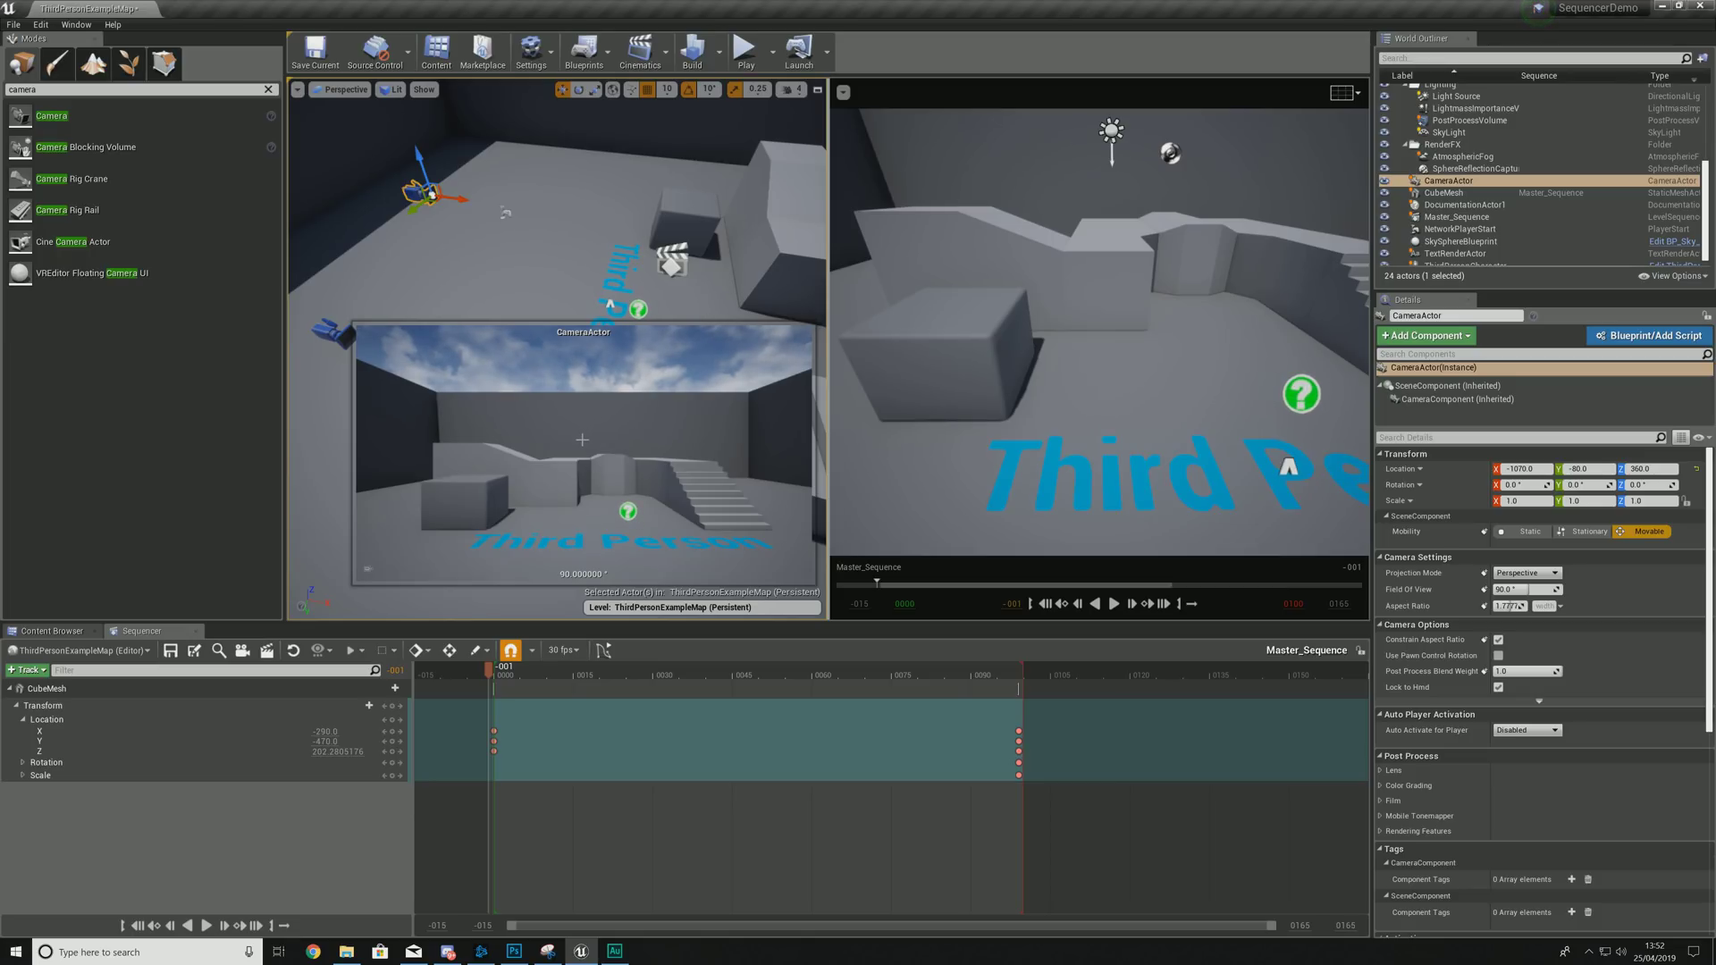
Shift the camera actor sideways to about Y -430 so that it faces the cube.
right_click_drag(536, 224, 657, 232)
left_click_drag(642, 265, 689, 269)
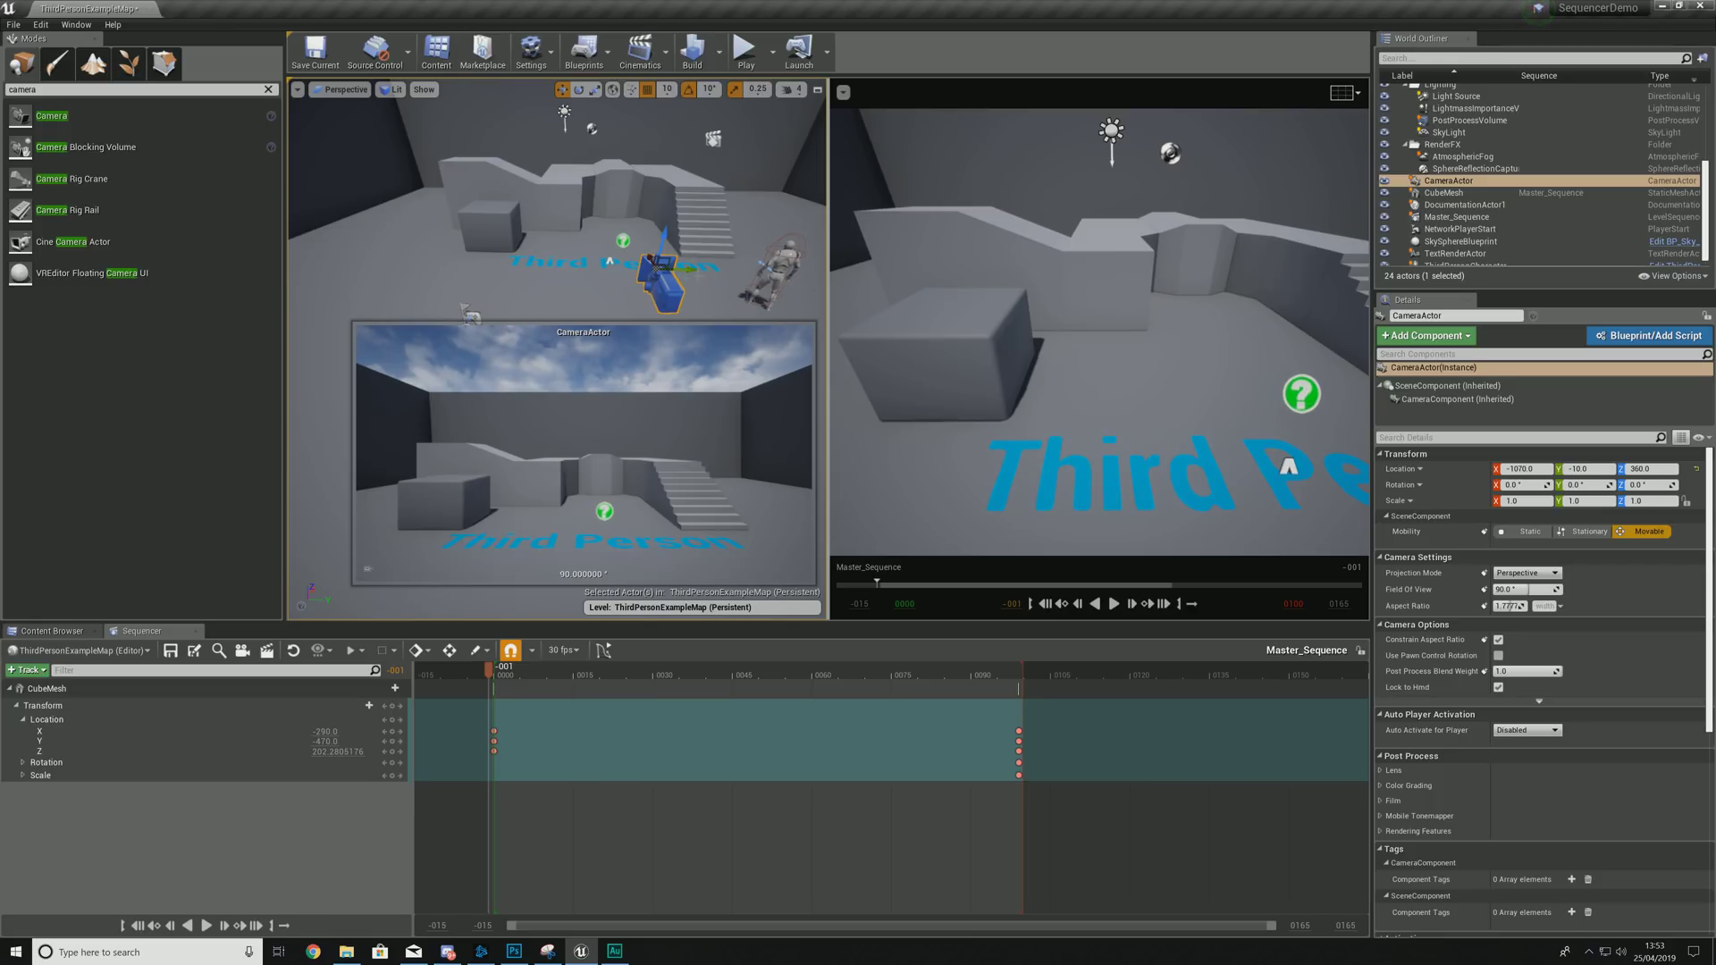
left_click_drag(693, 268, 394, 263)
right_click_drag(513, 220, 469, 243)
key("d")
key("a")
key("s")
right_click_drag(518, 318, 498, 313)
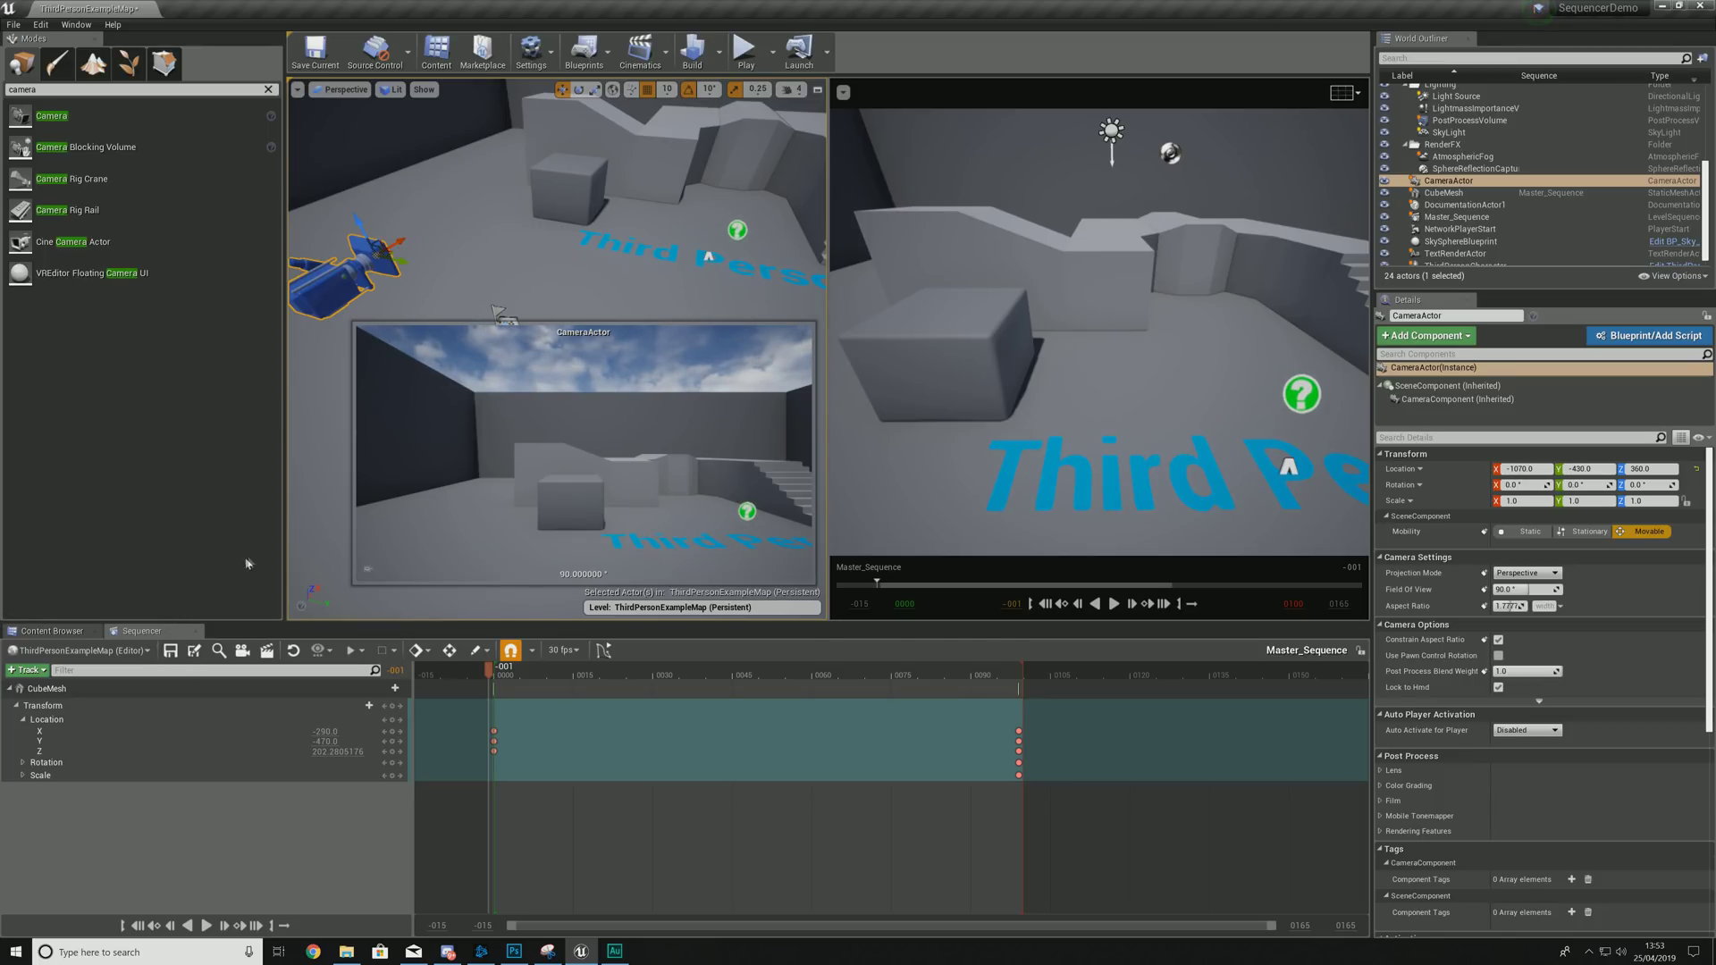
left_click(27, 670)
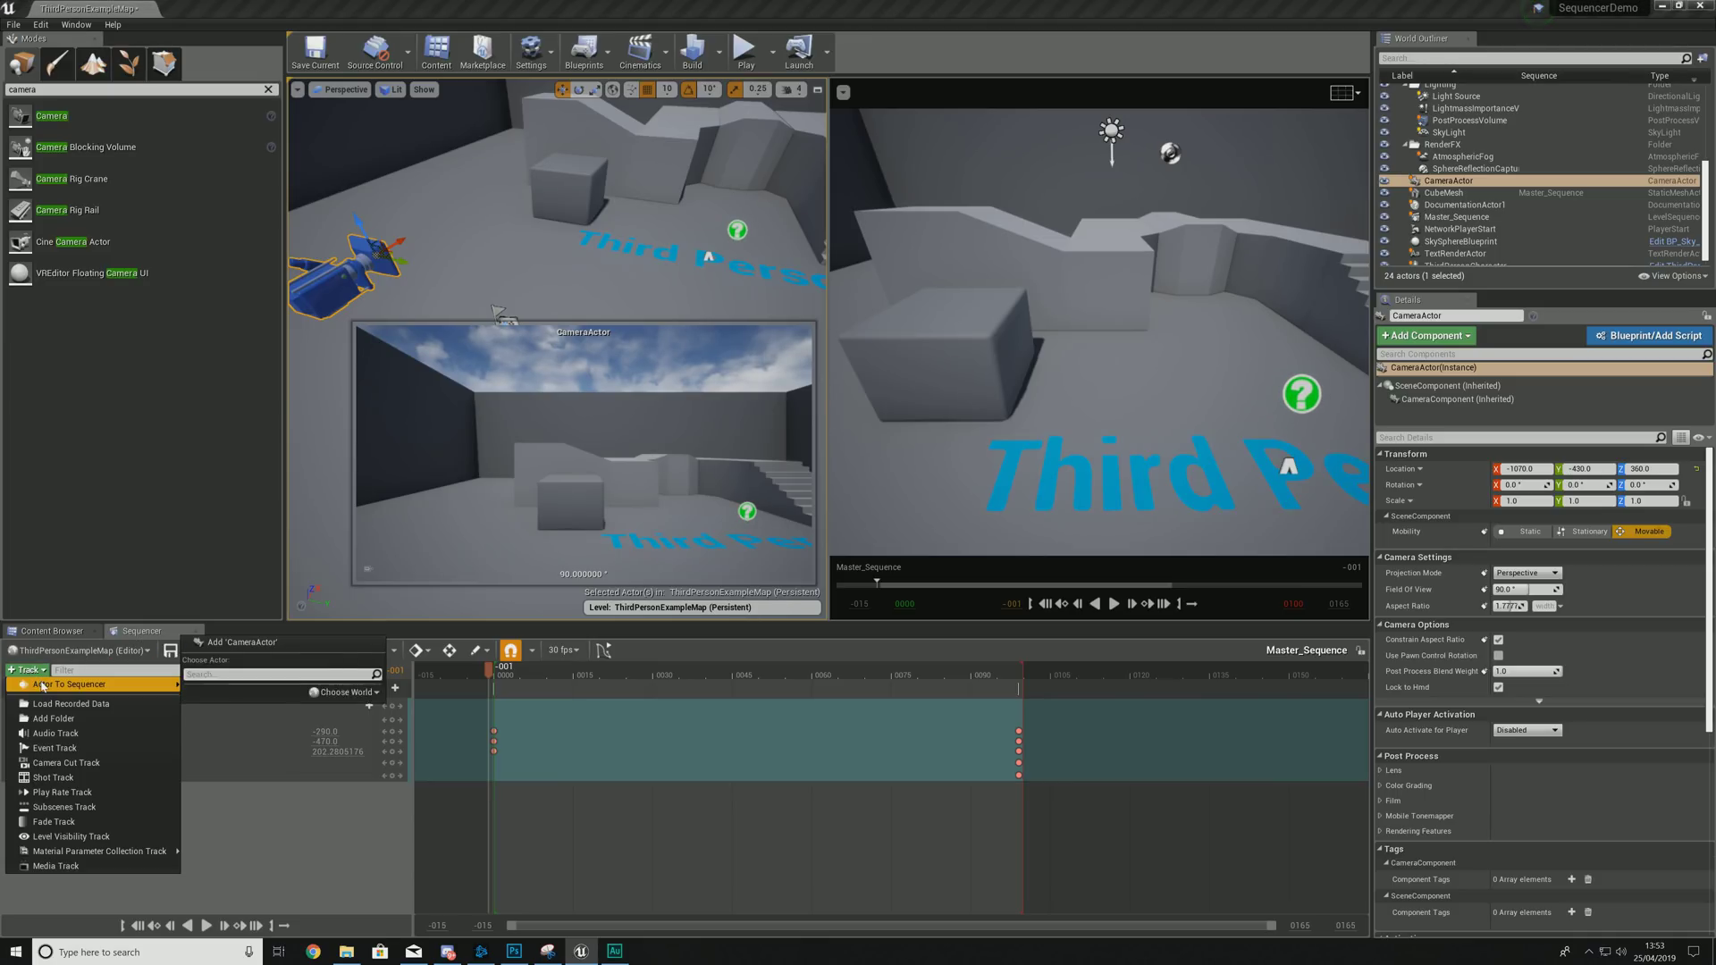
mouse_move(45, 685)
type("camera")
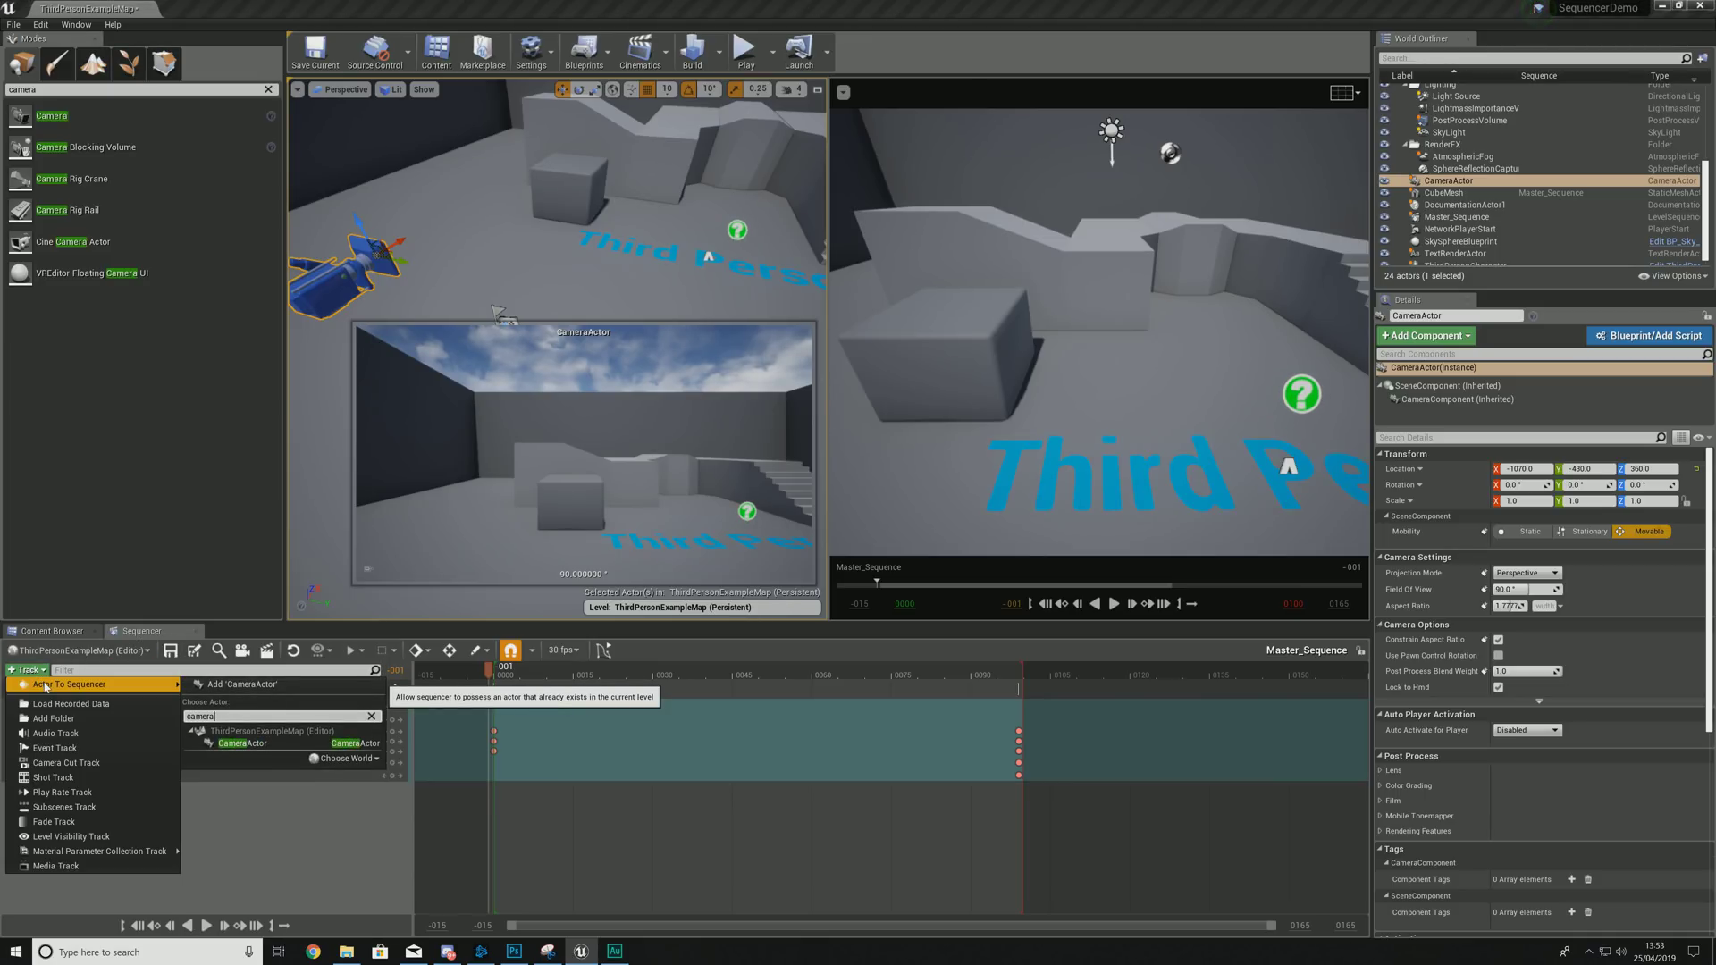
mouse_move(123, 686)
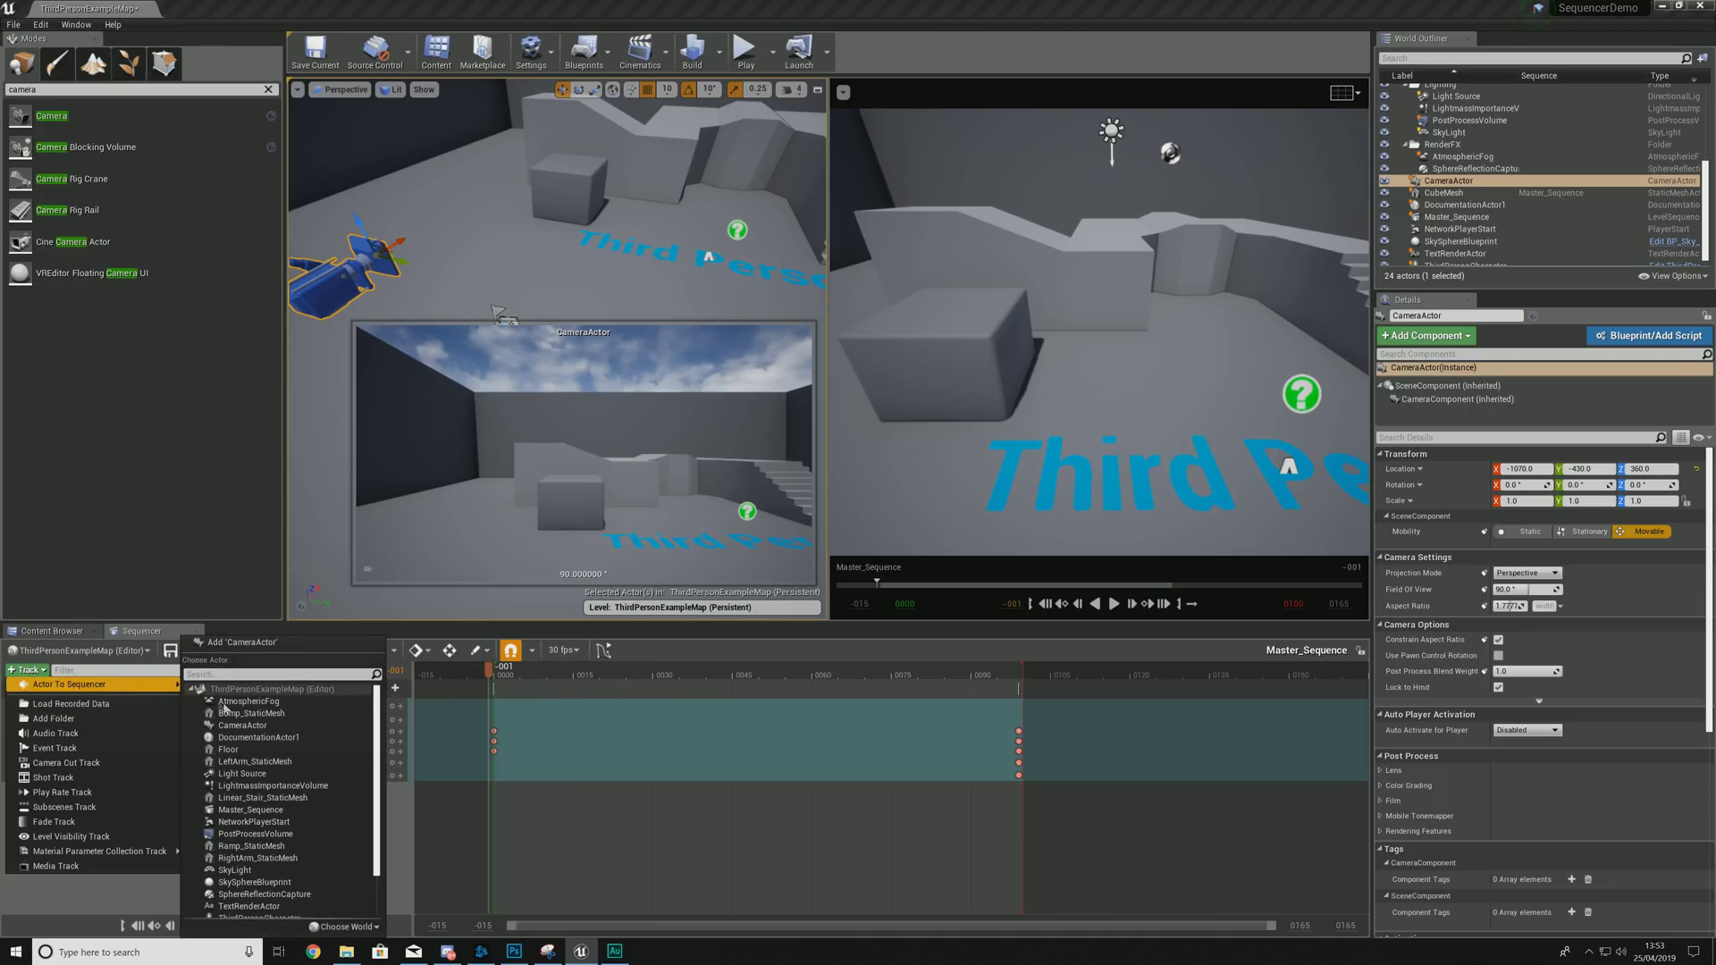
type("ca")
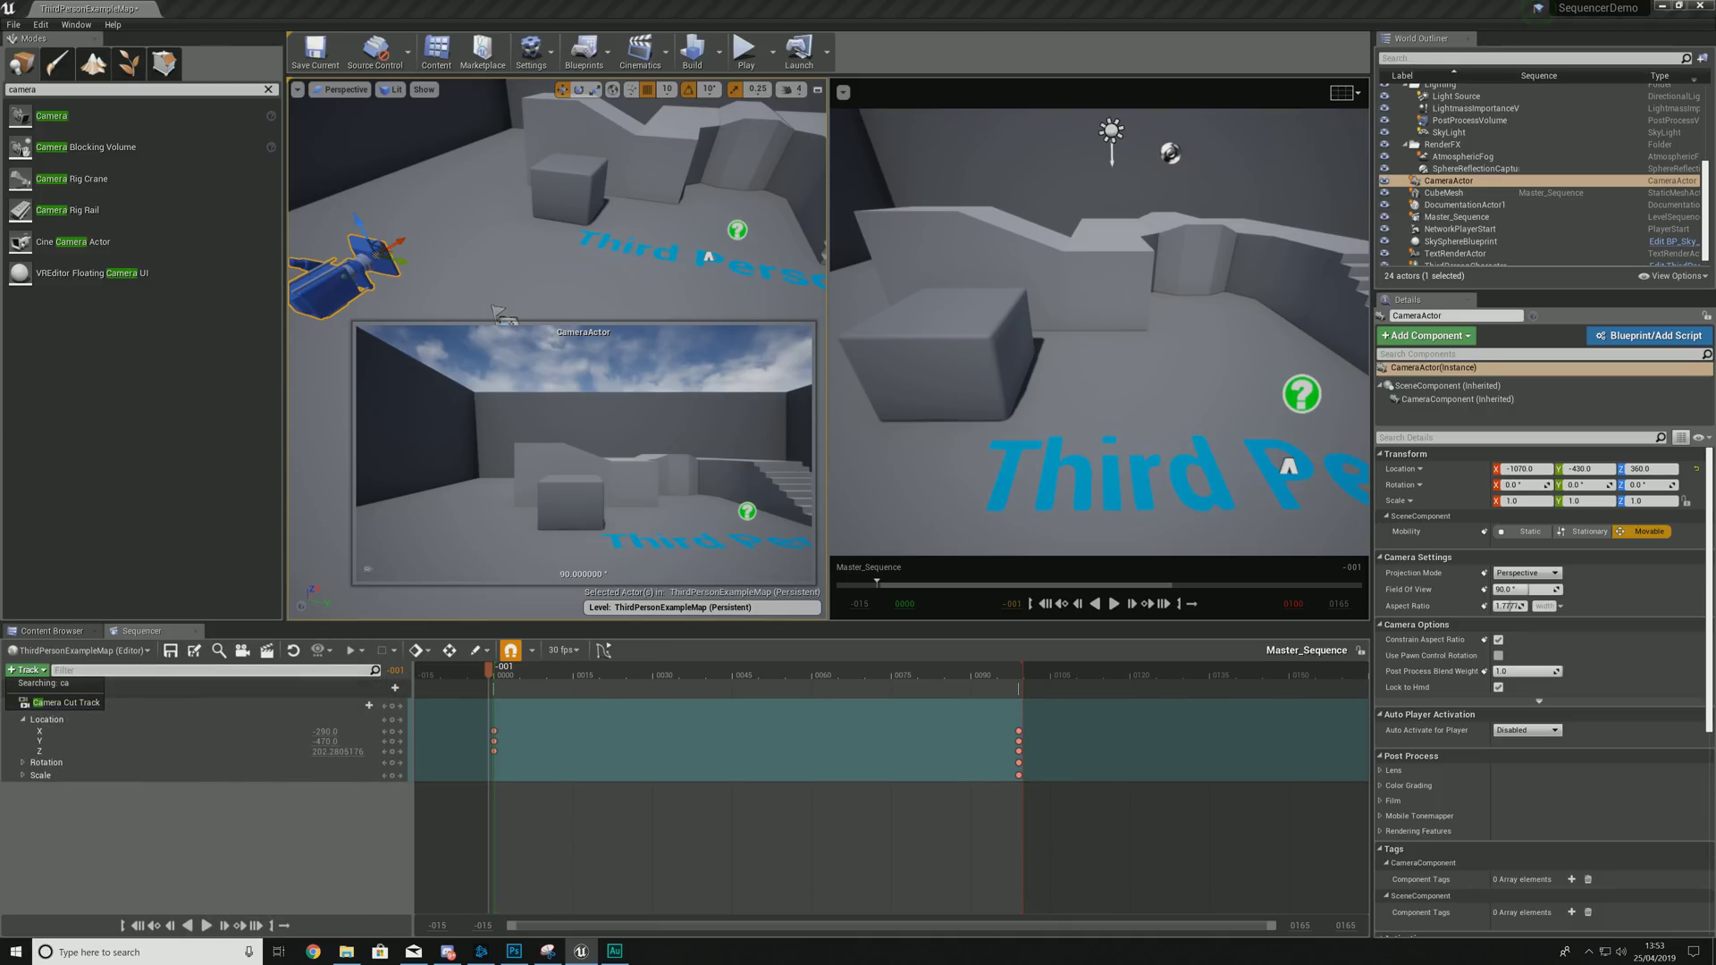
left_click(38, 671)
Add the existing CameraActor from the level to Master_Sequence as an actor track.
left_click(37, 671)
mouse_move(93, 686)
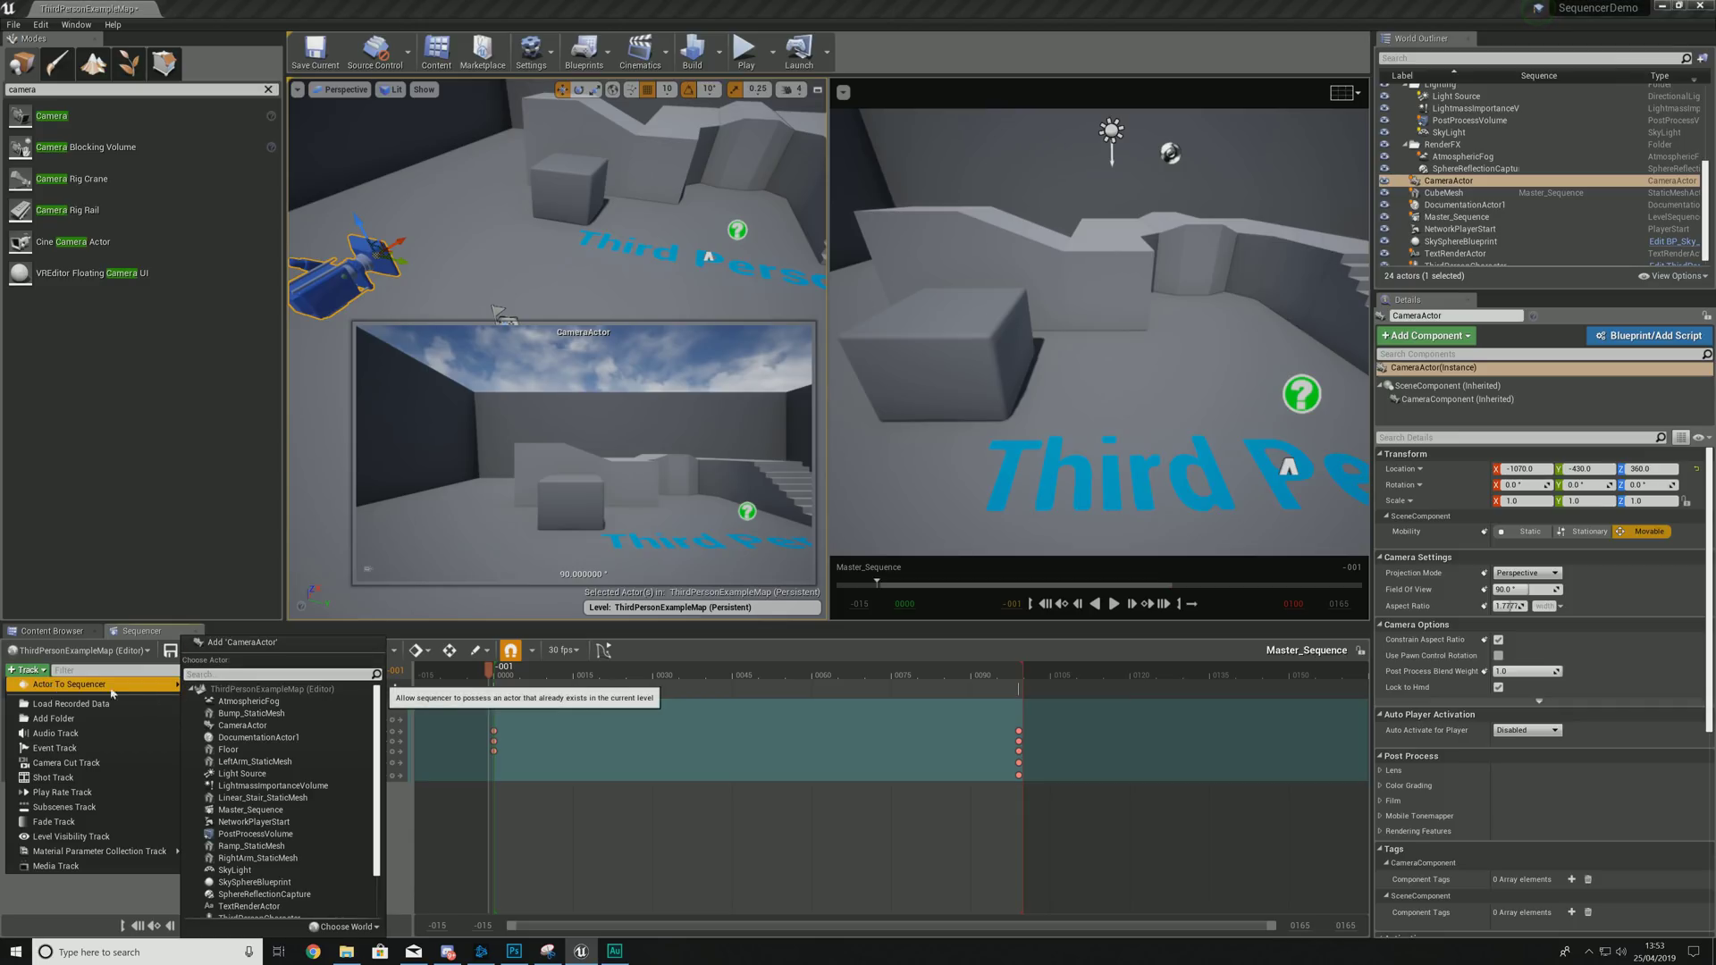
type("camera")
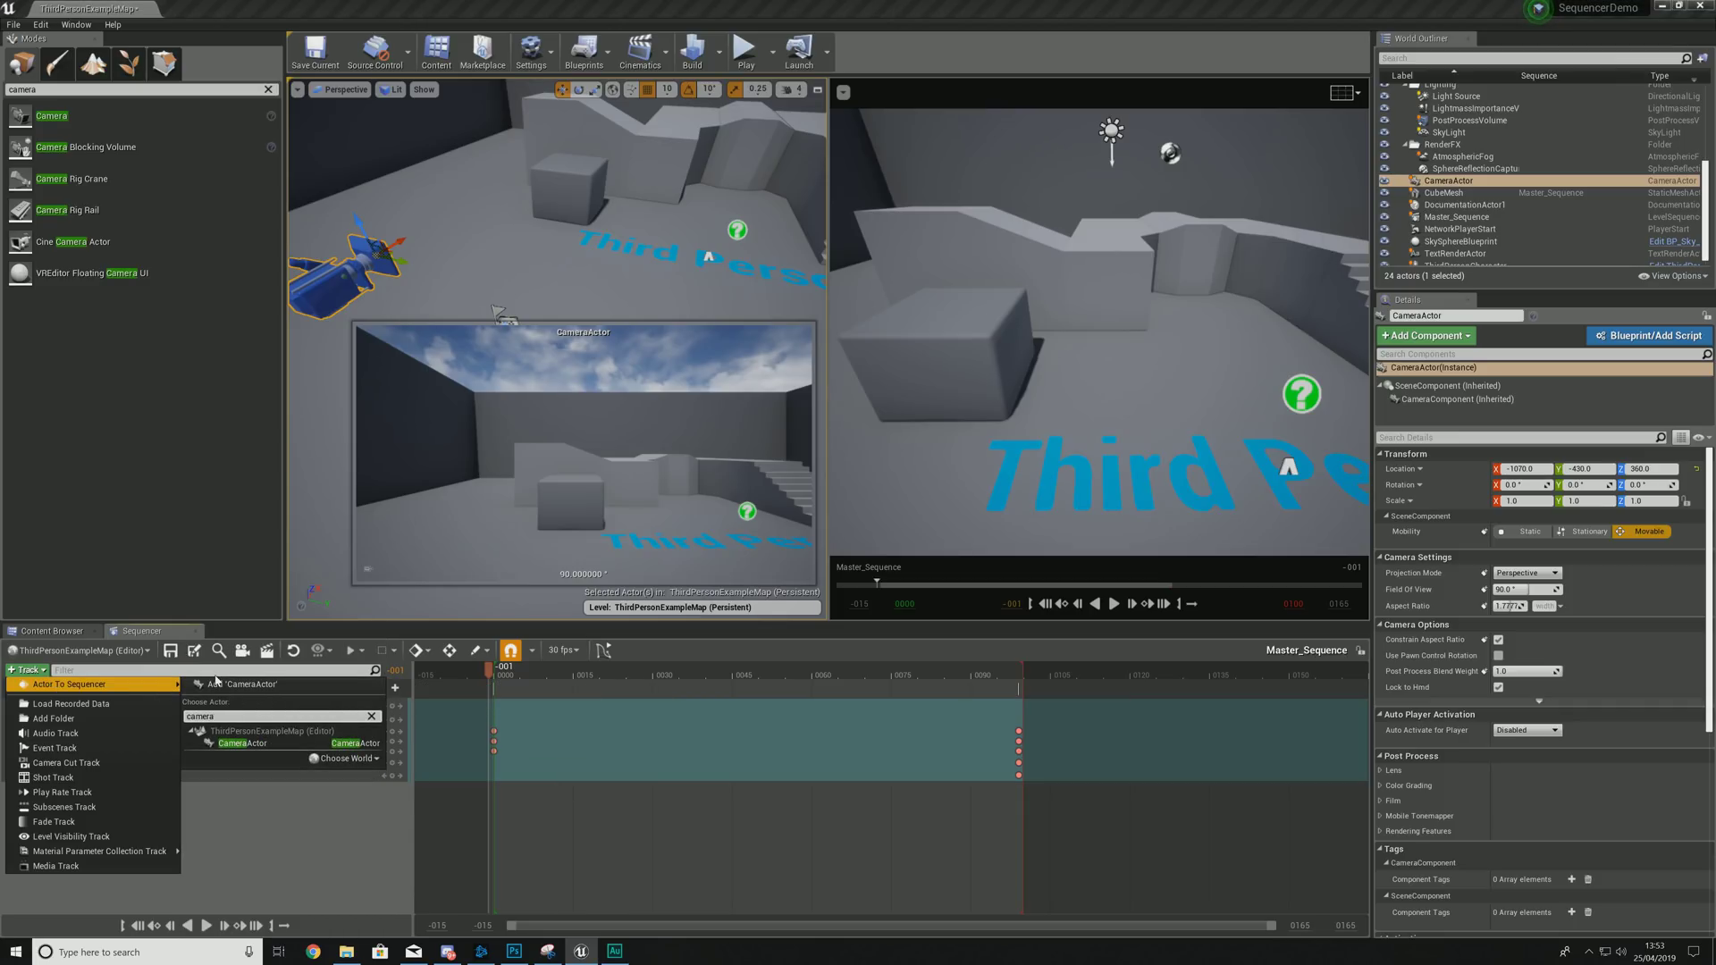
left_click(265, 745)
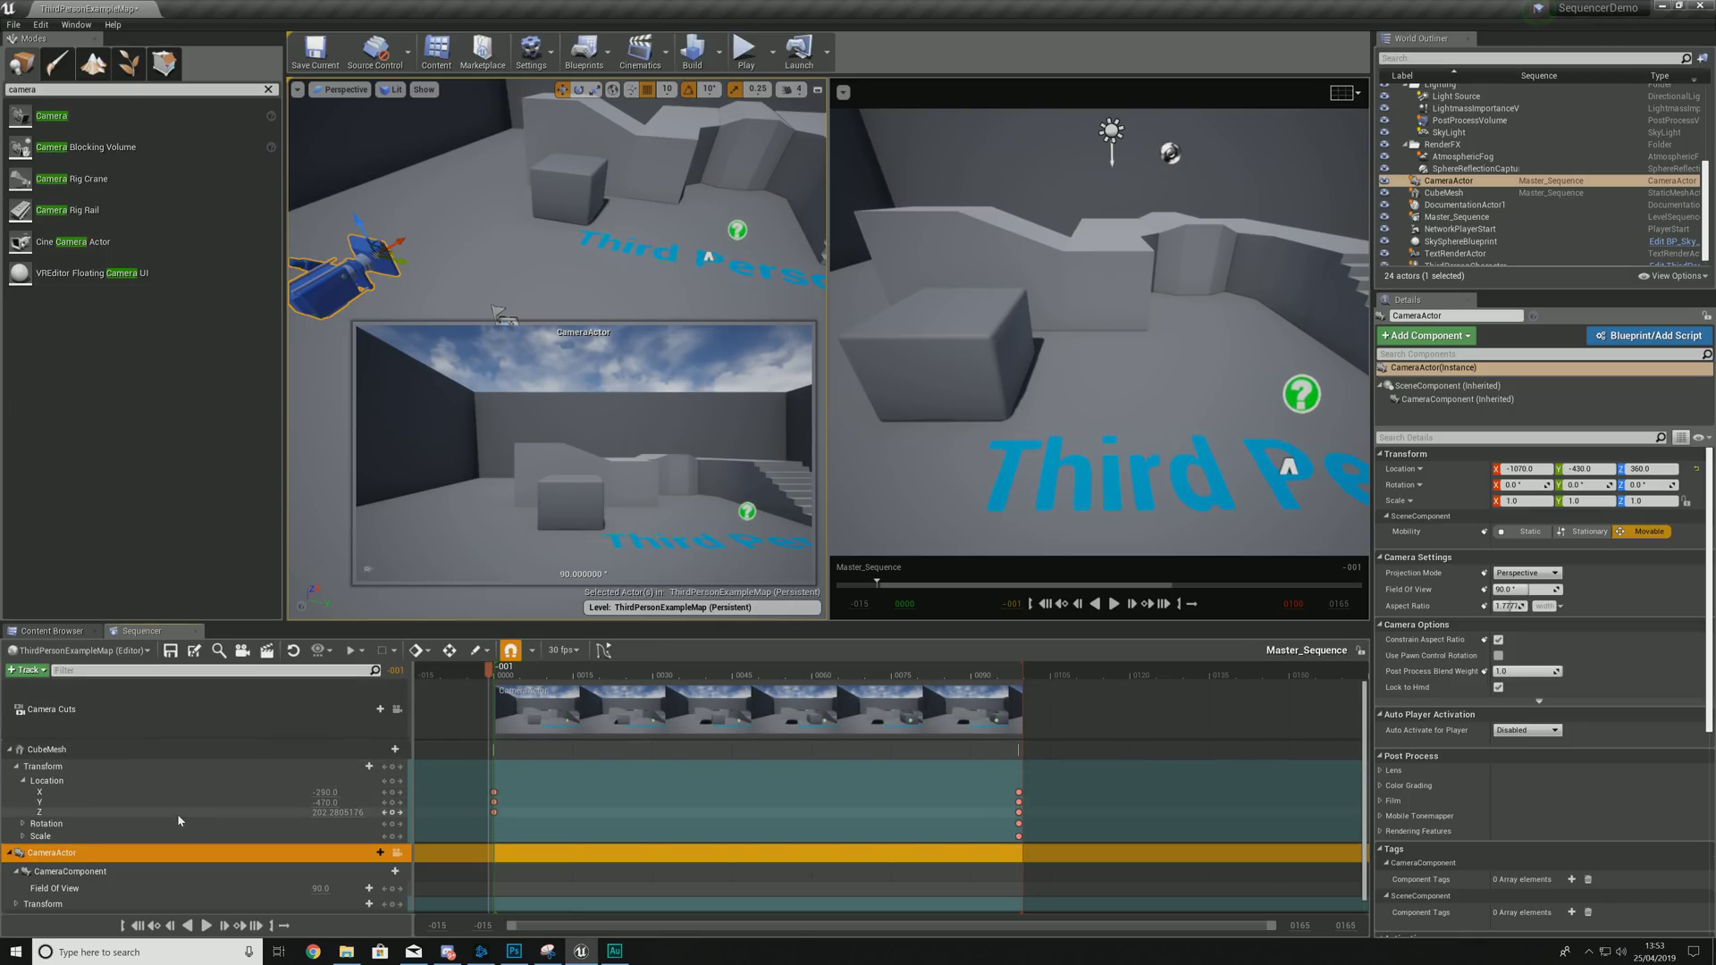
Enlarge the Sequencer area so that all tracks fit, and reframe the level view on the camera.
scroll(134, 823, "down", 1)
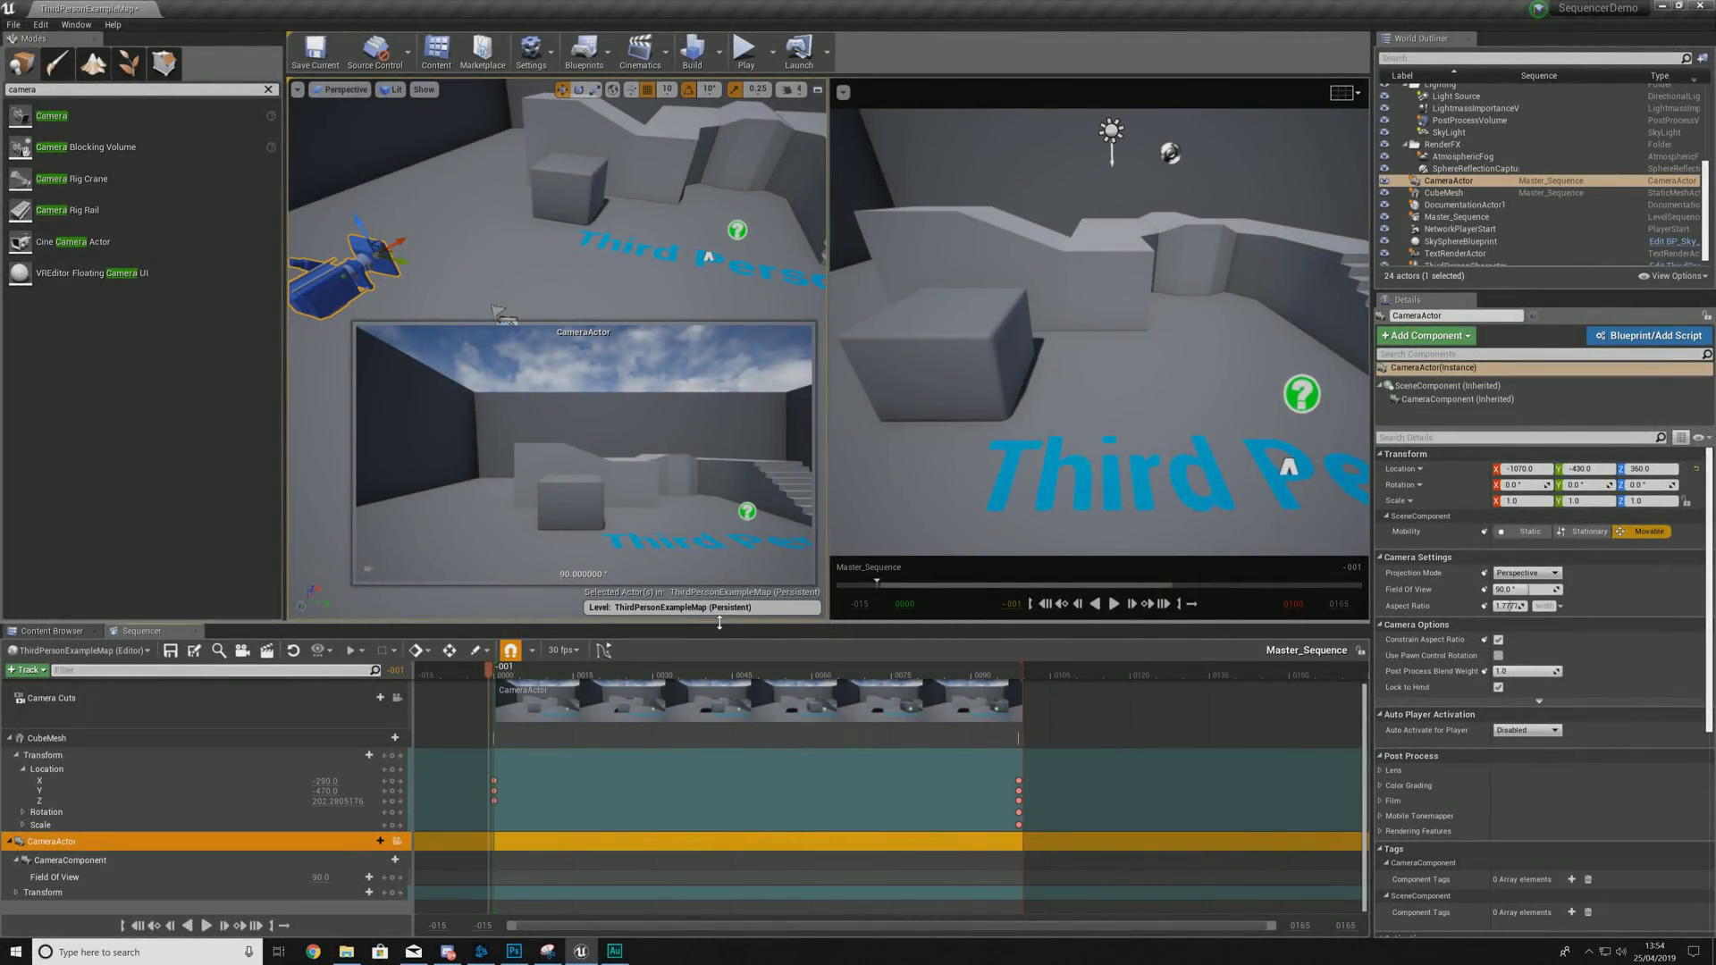
left_click_drag(720, 623, 712, 490)
right_click_drag(500, 206, 505, 121)
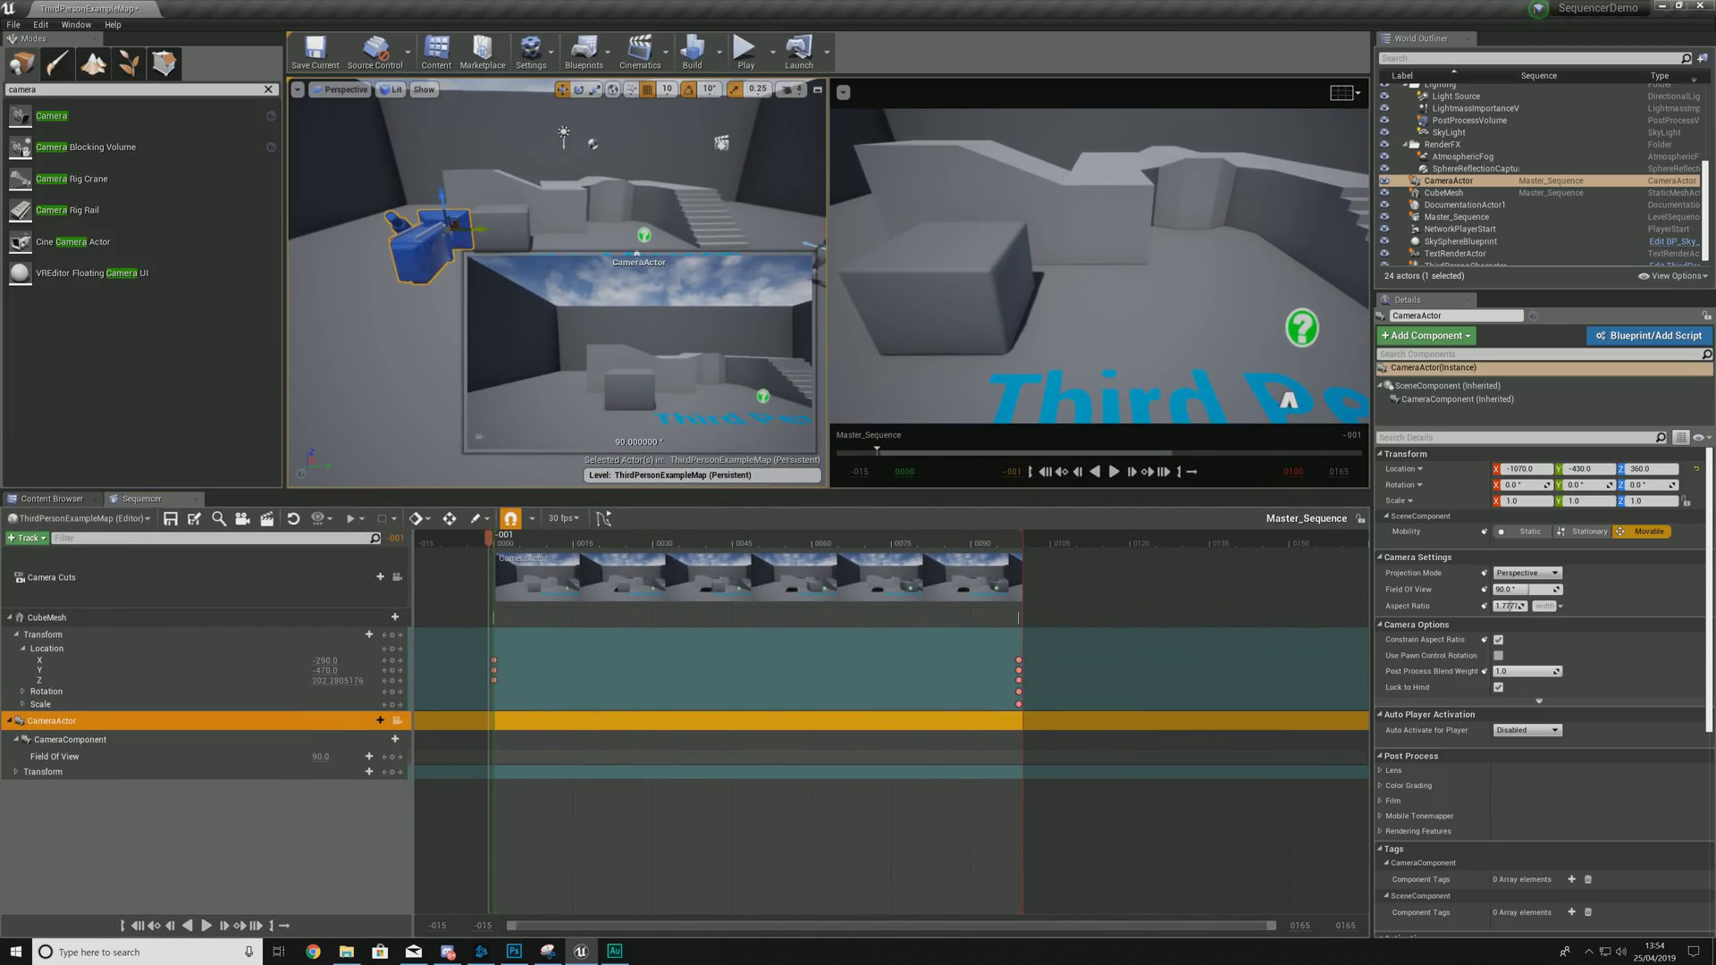
Expand the CameraActor's Transform and Location tracks and go through the X, Y and Z location channels.
left_click(19, 774)
left_click(20, 774)
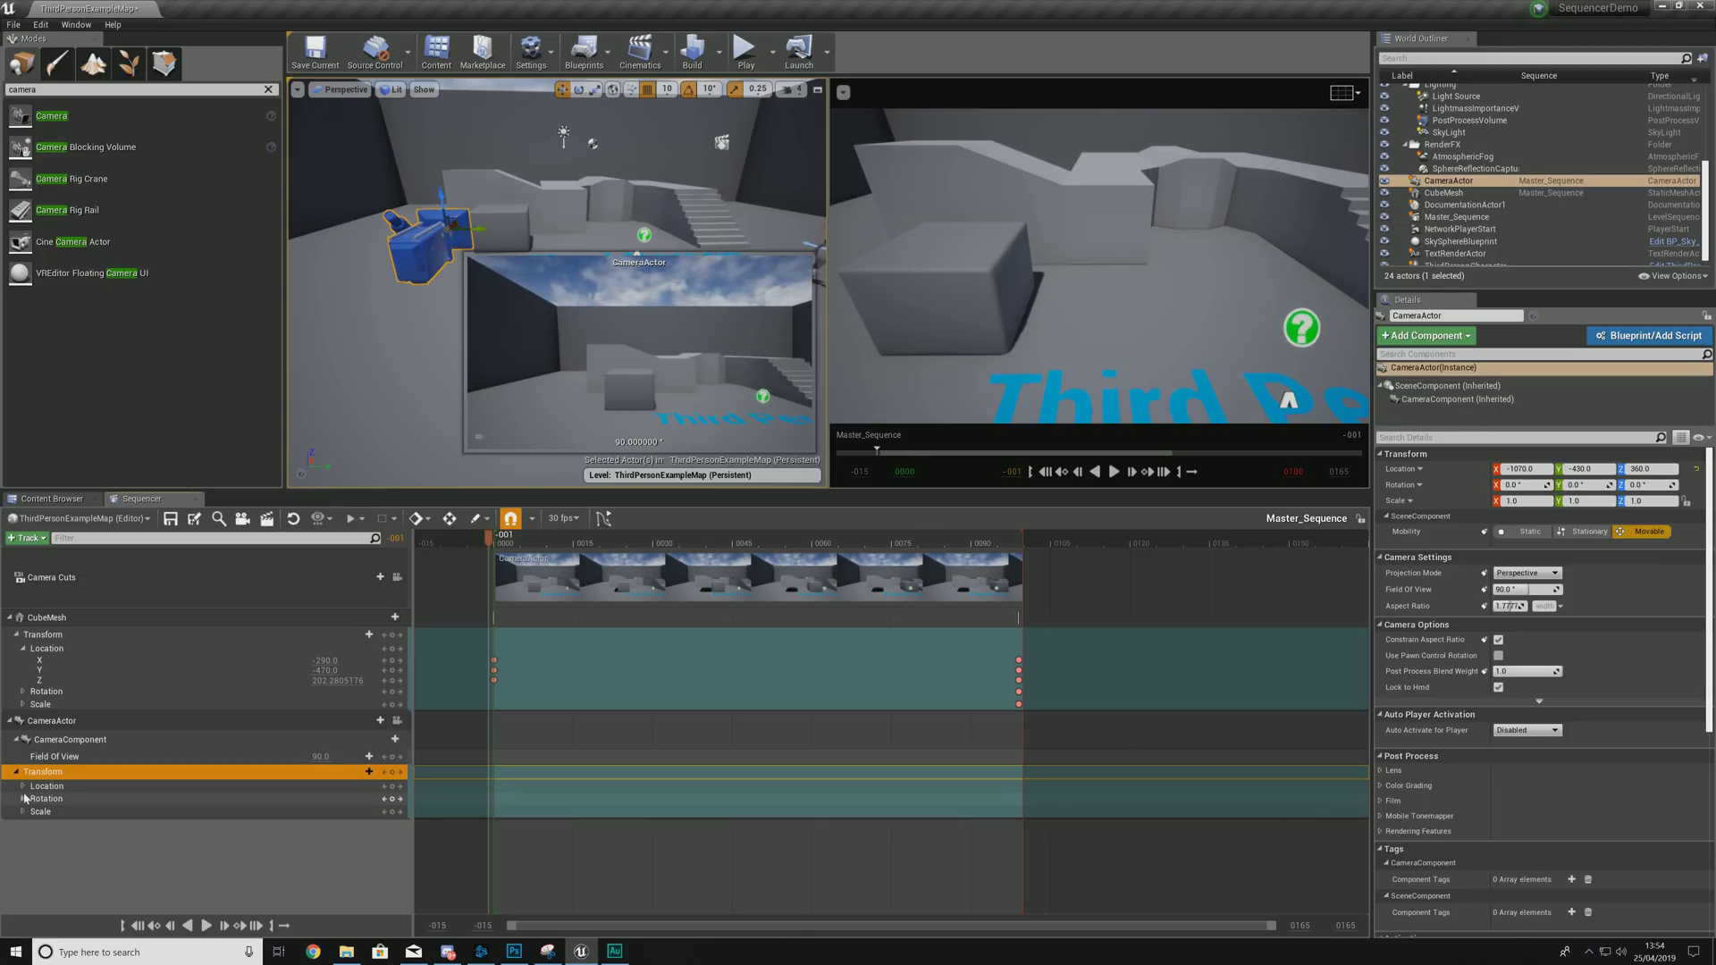
left_click(29, 788)
left_click(23, 787)
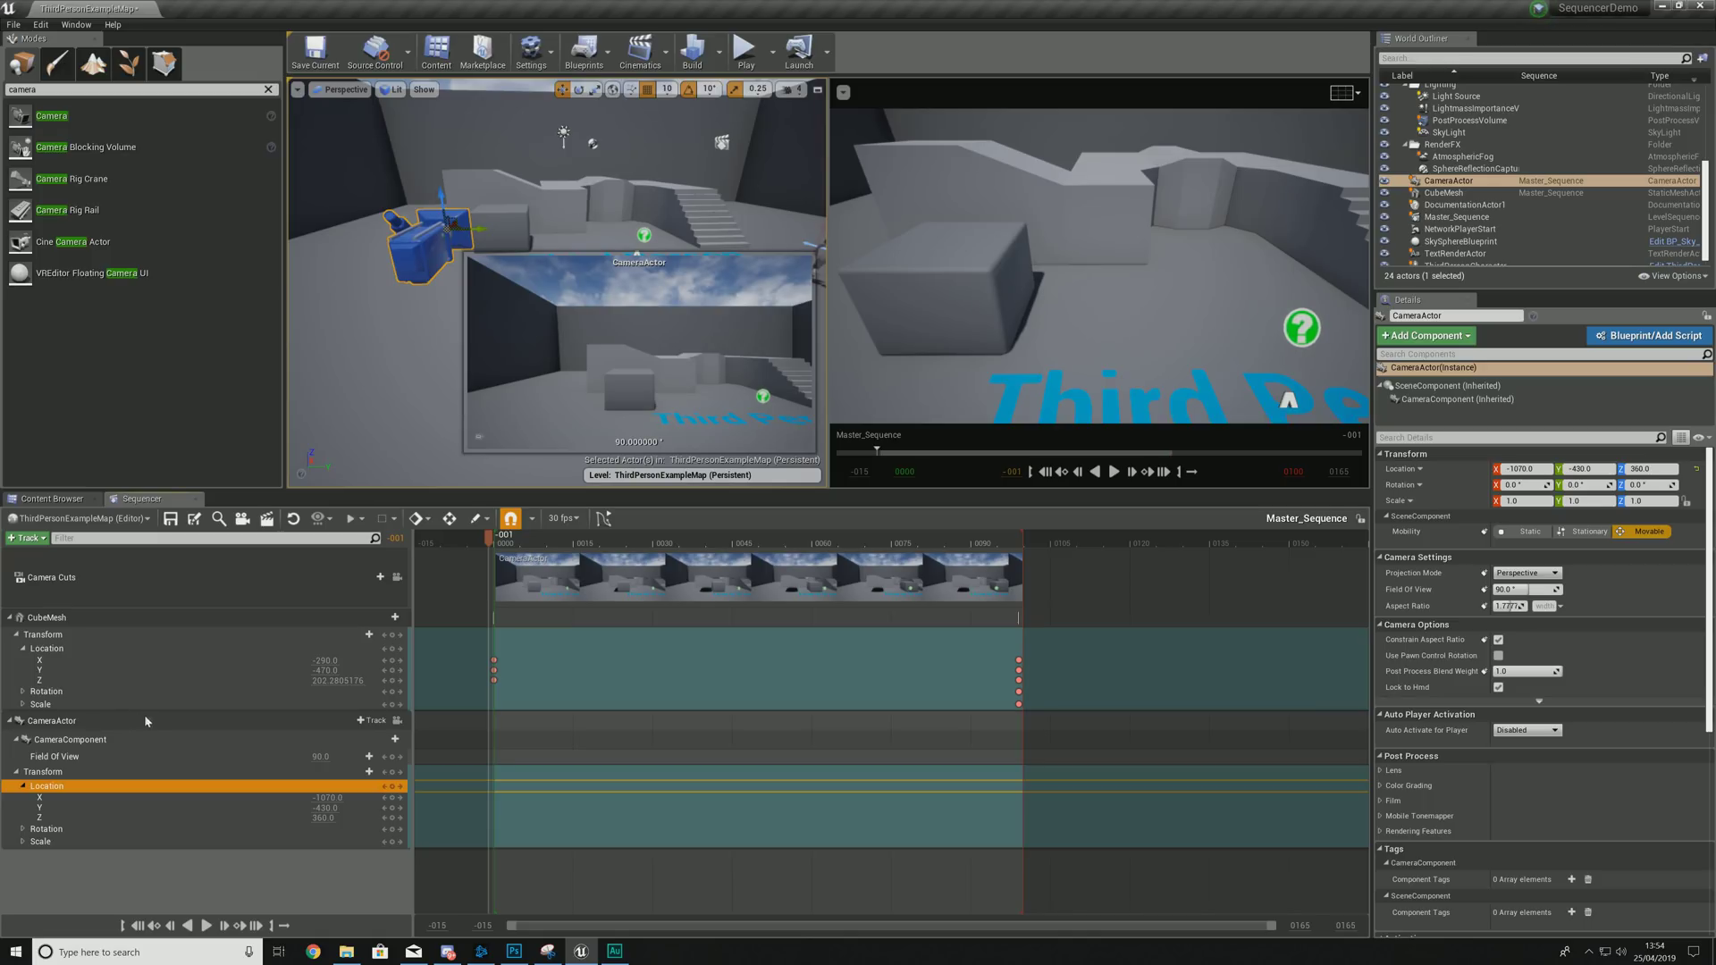
left_click(51, 800)
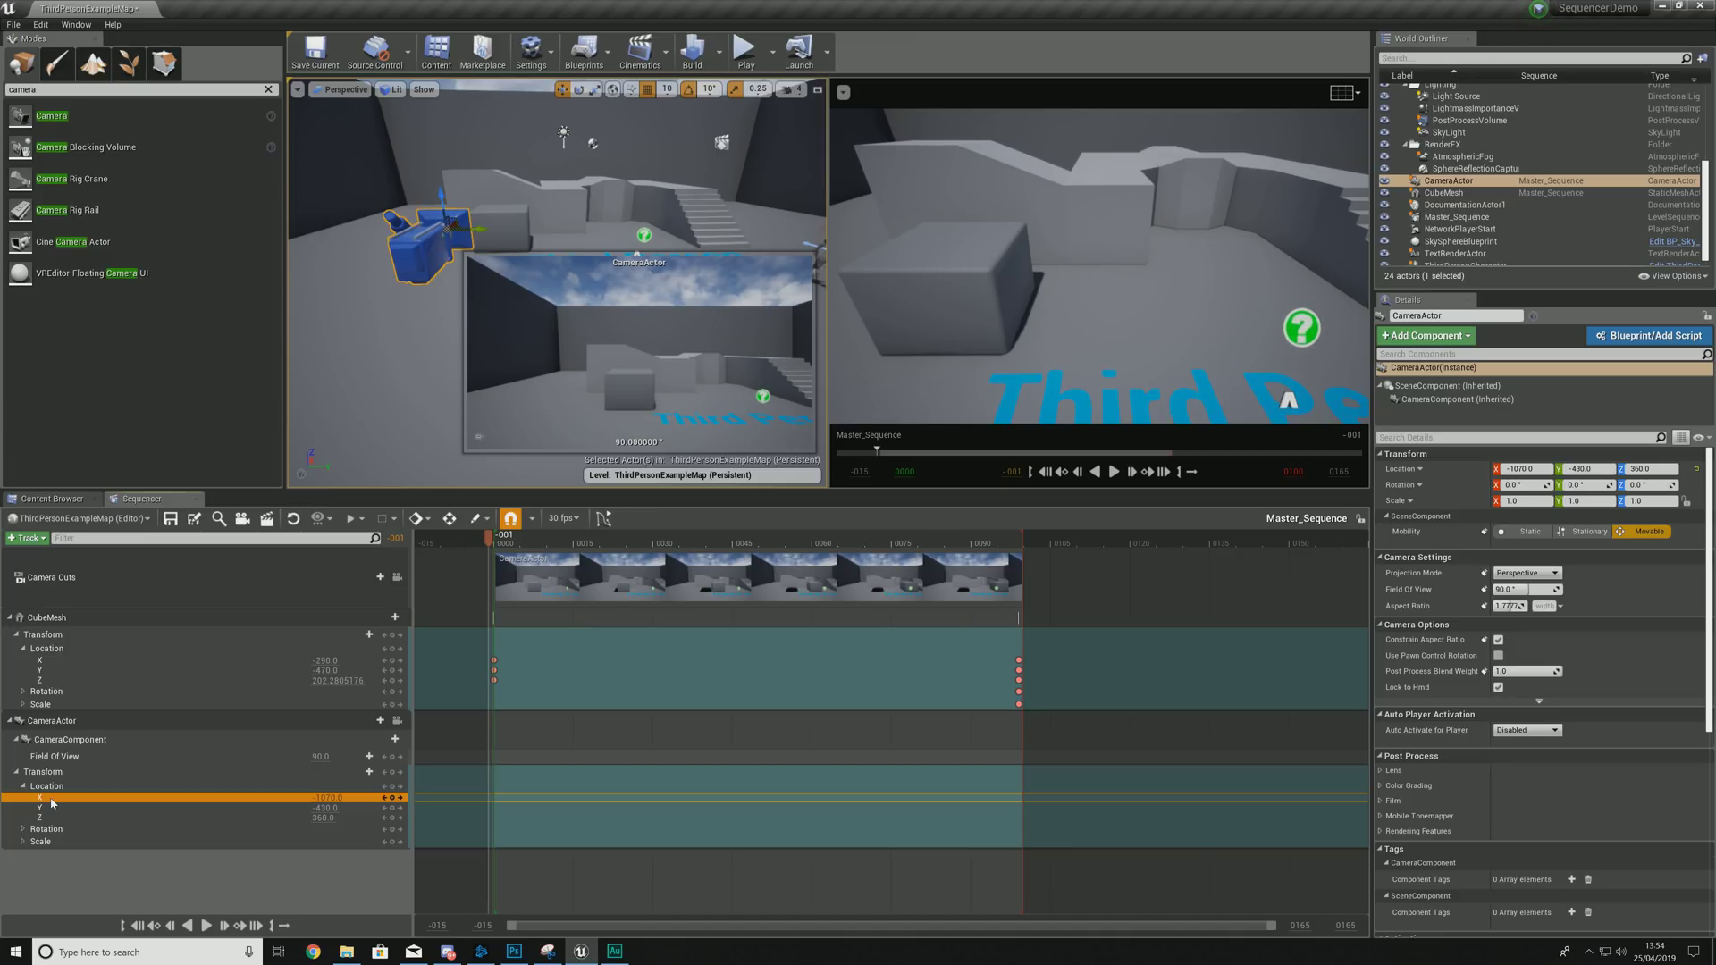
left_click(52, 810)
left_click(52, 818)
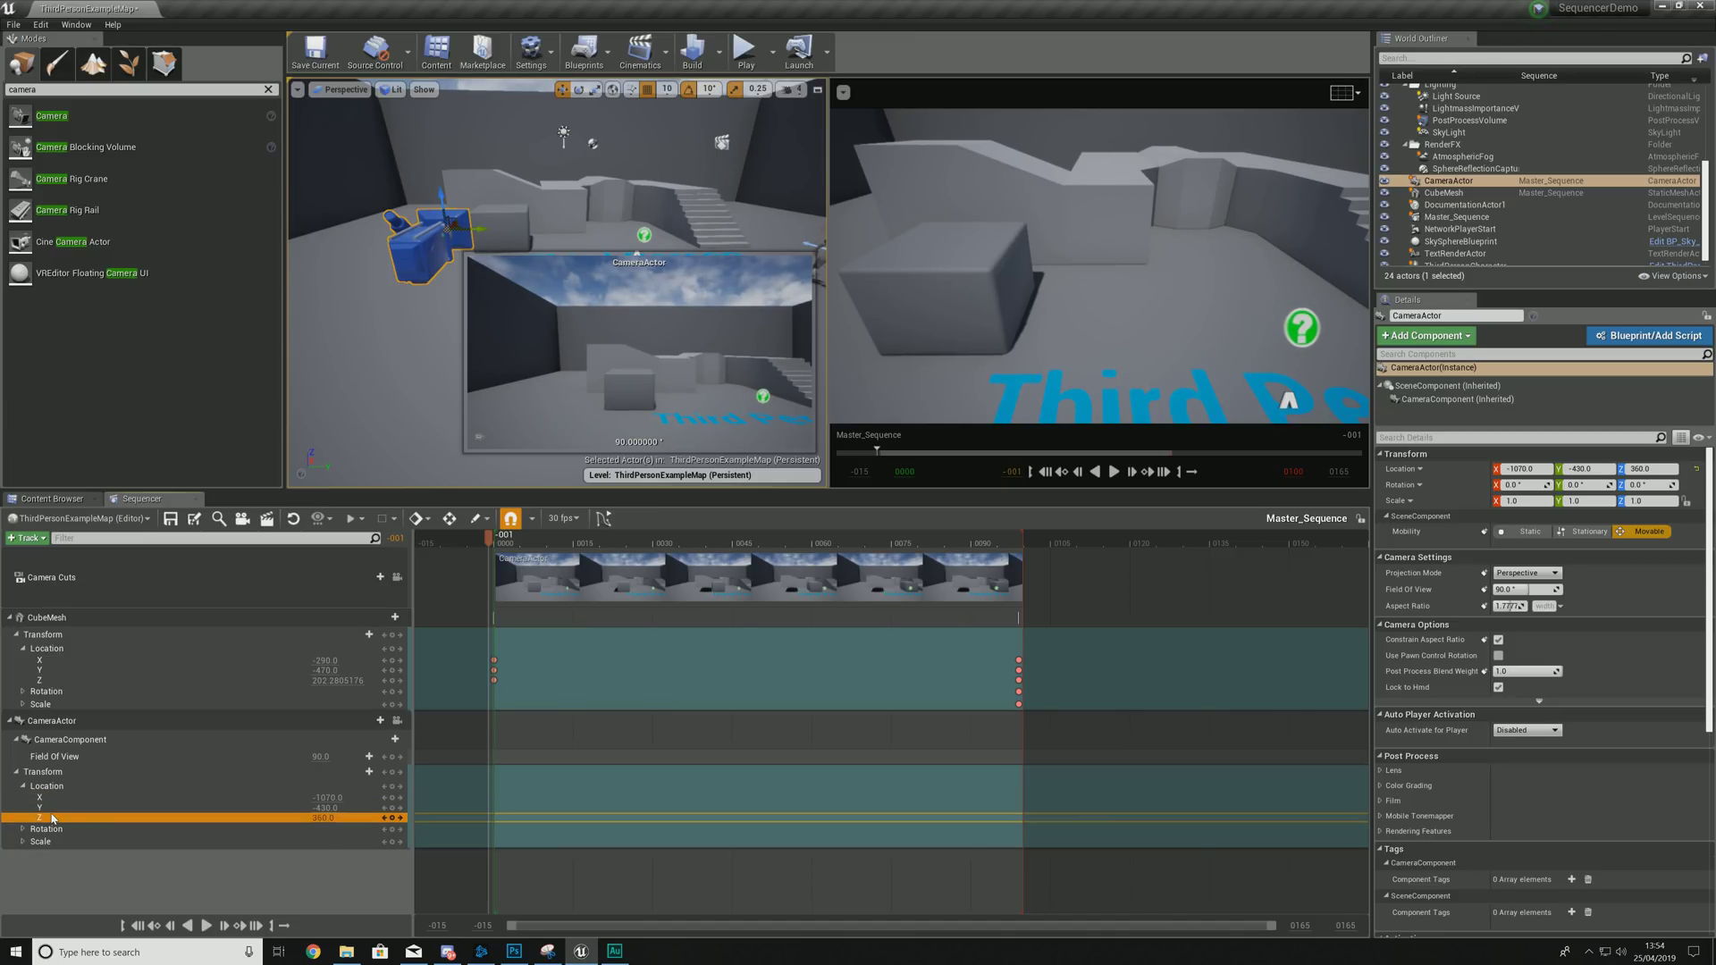
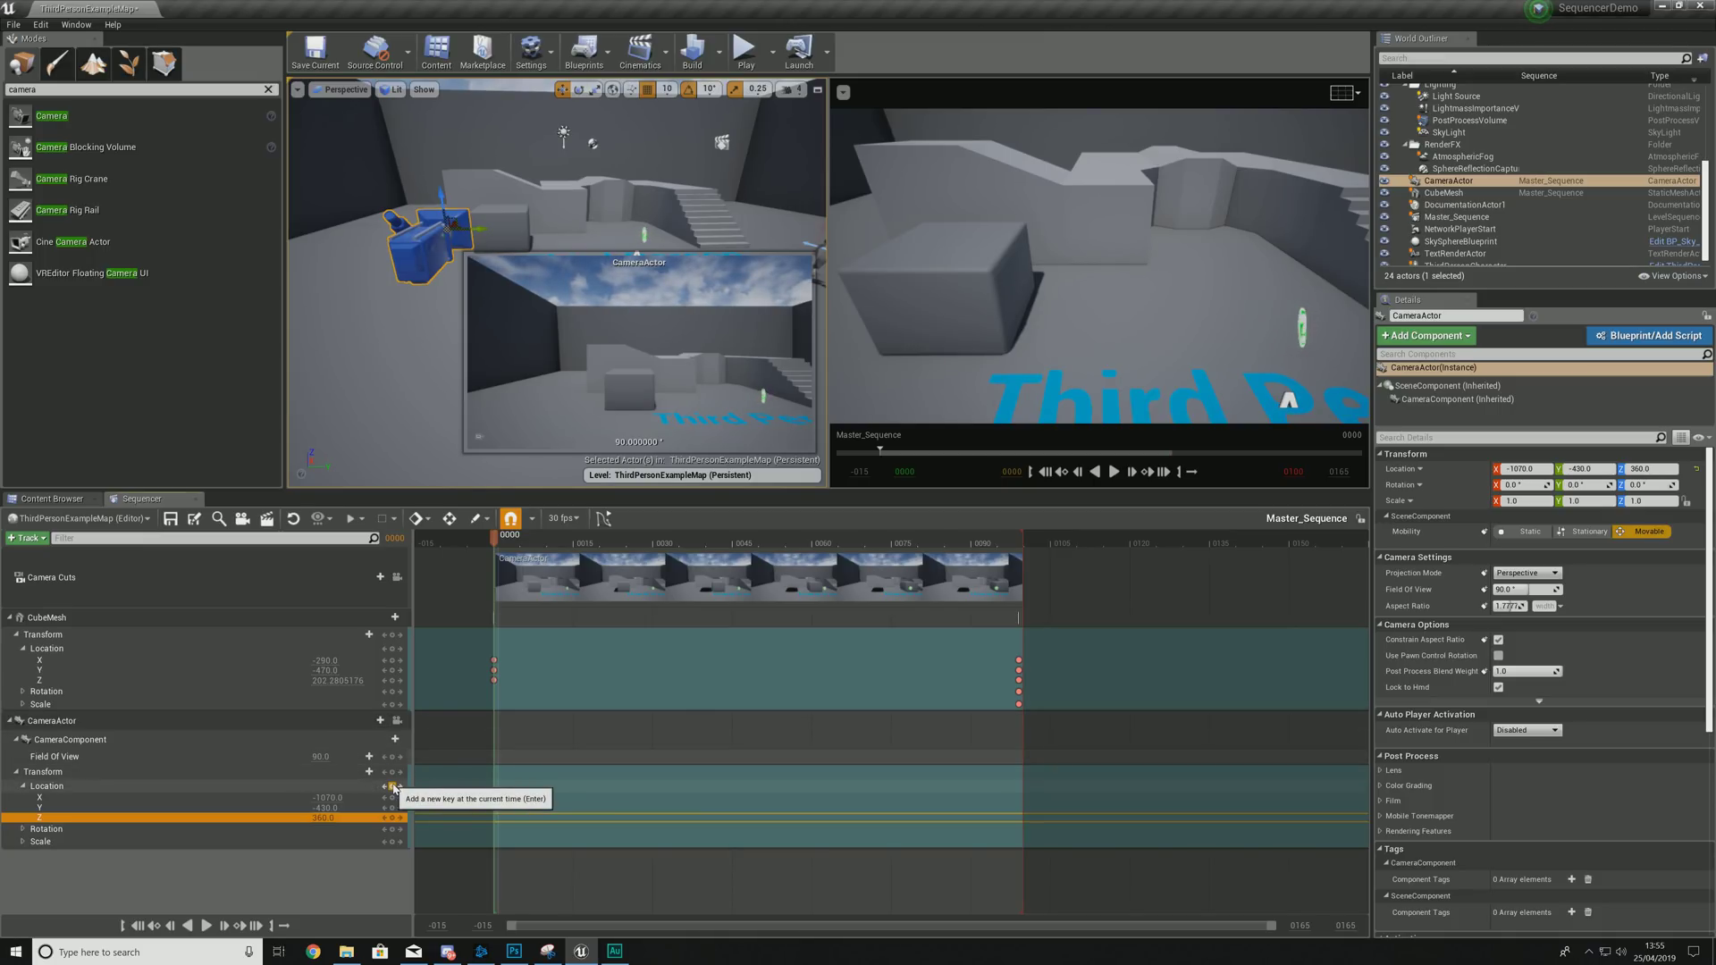
Move the camera actor sideways to Y -600 and rotate it to a yaw of about 20°.
right_click_drag(385, 358, 422, 440)
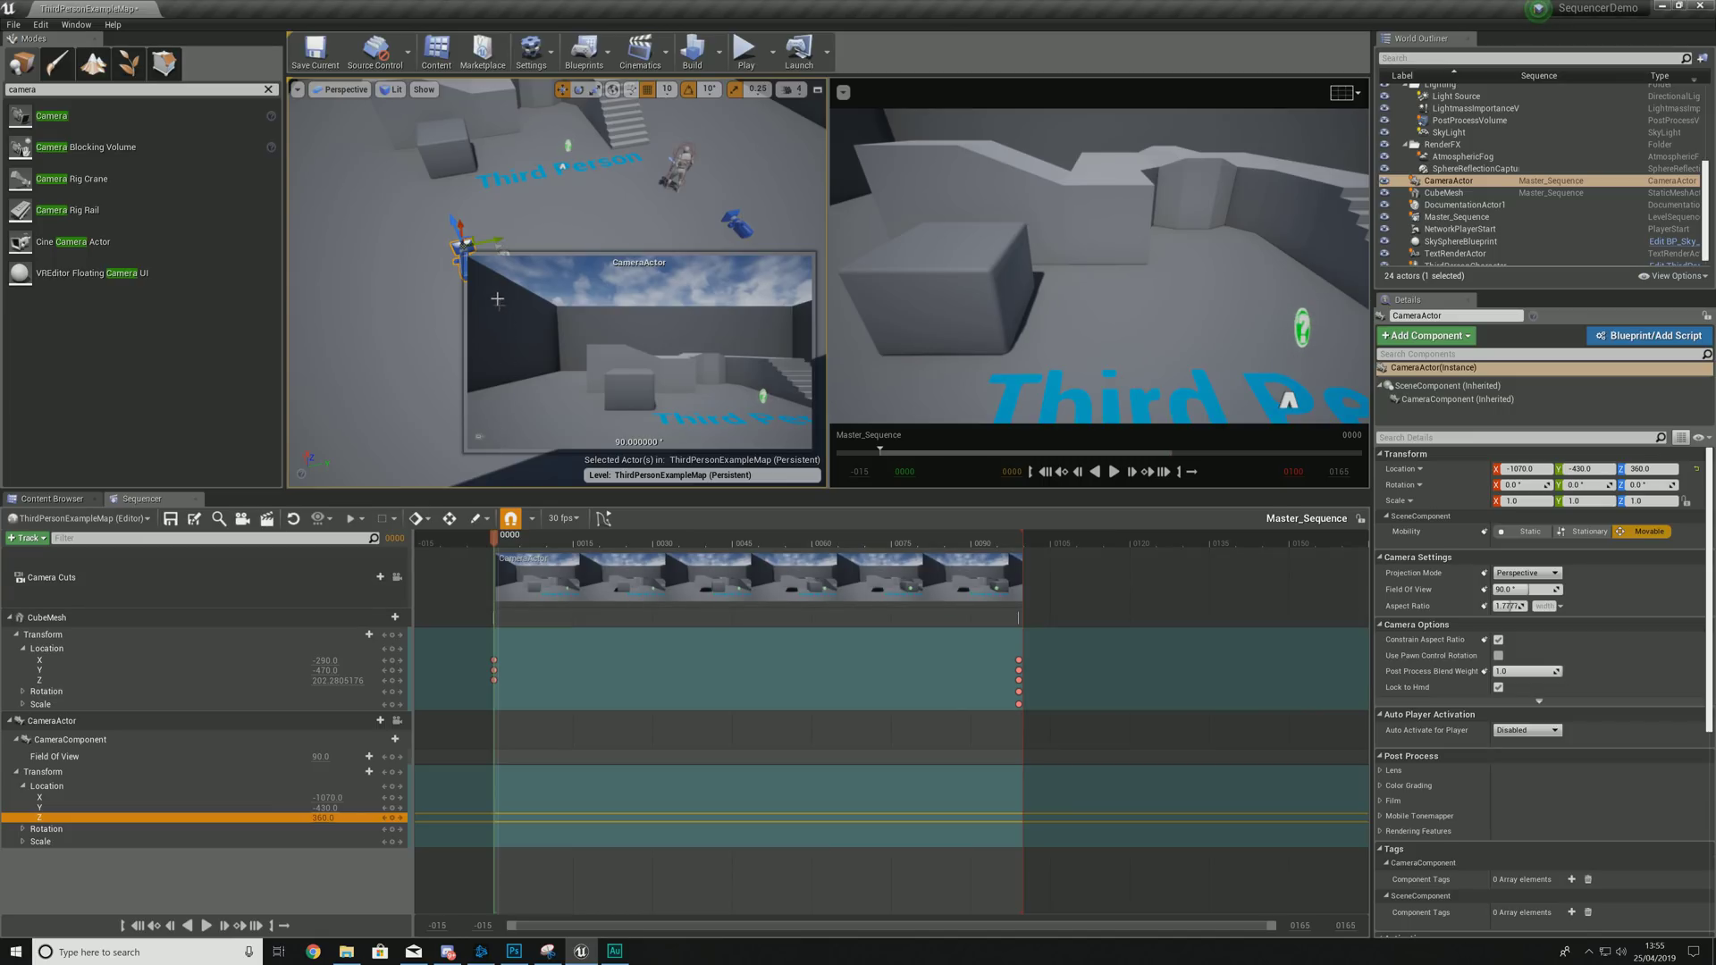
left_click_drag(497, 235, 424, 275)
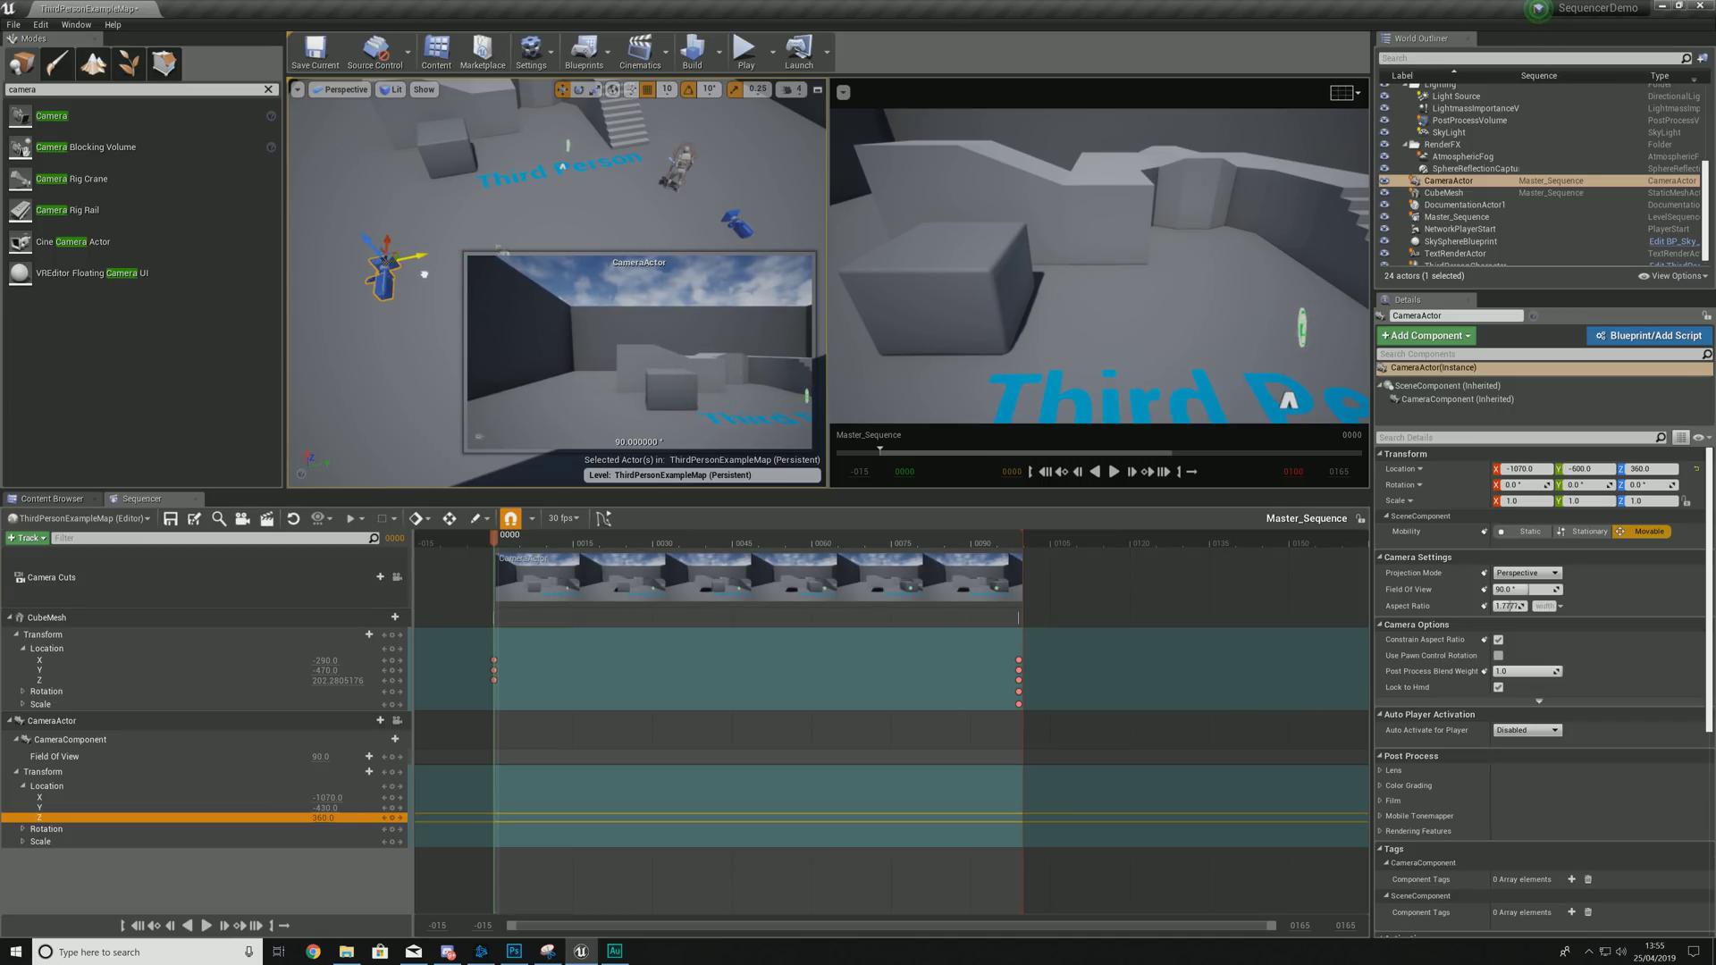
key("e")
left_click_drag(434, 255, 430, 265)
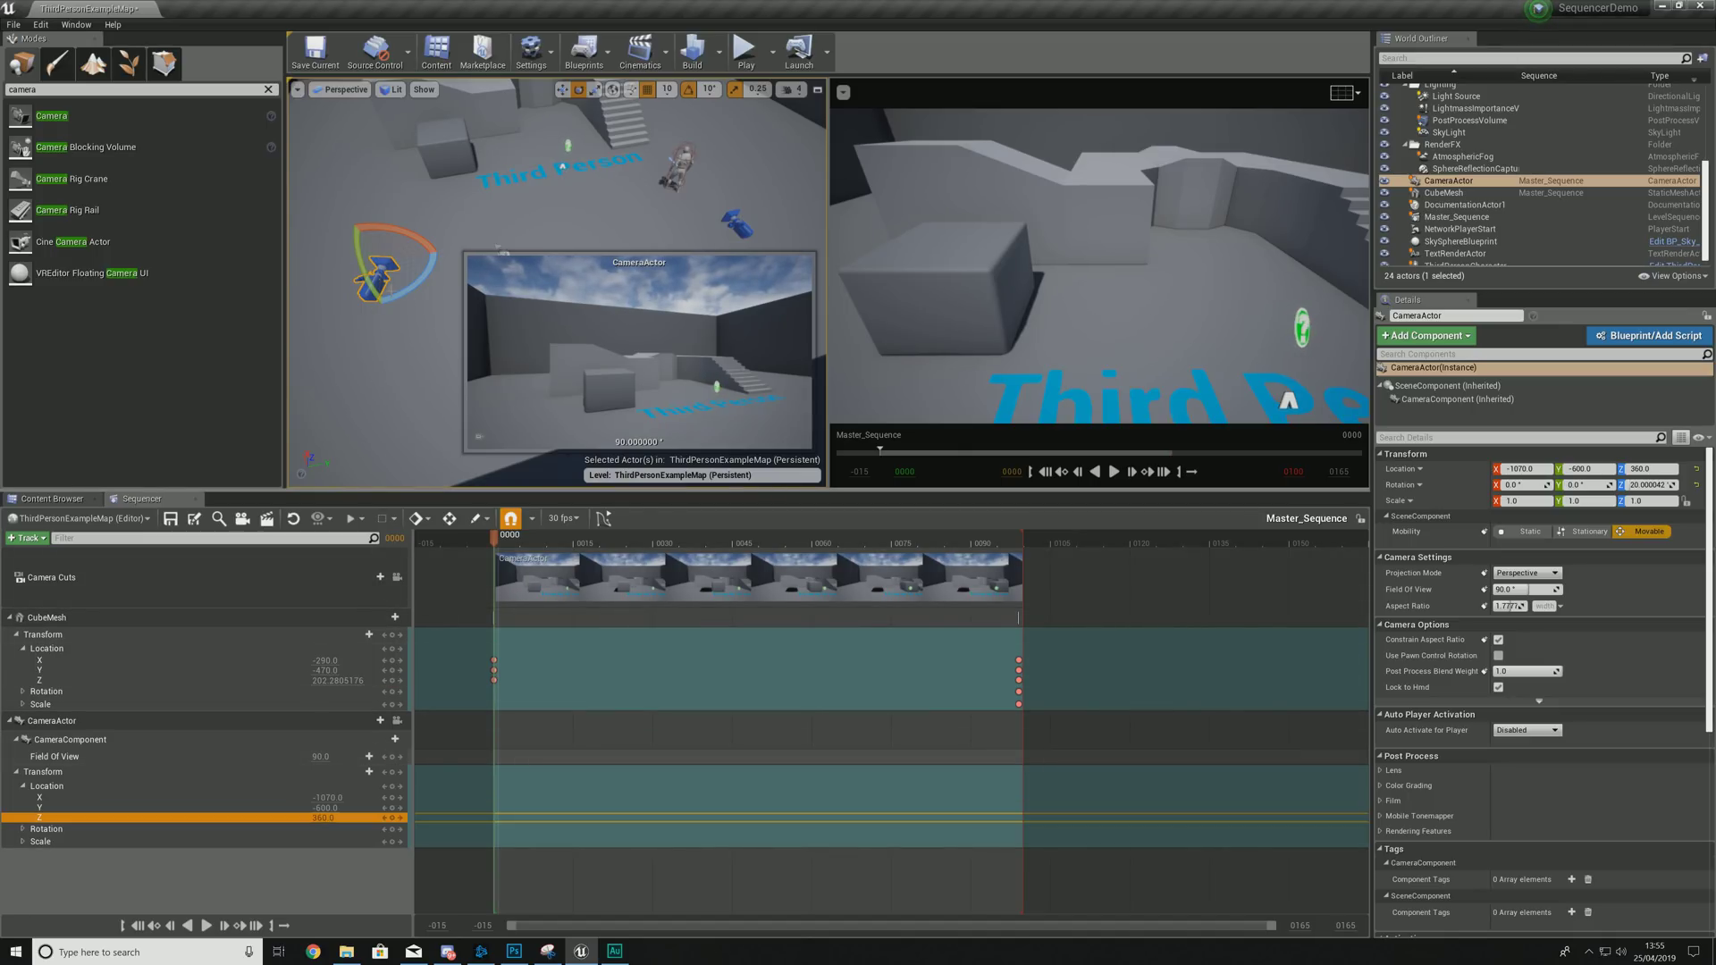
Key the CameraActor's Location and Rotation at frame 0 and again at frame 99.
left_click(22, 829)
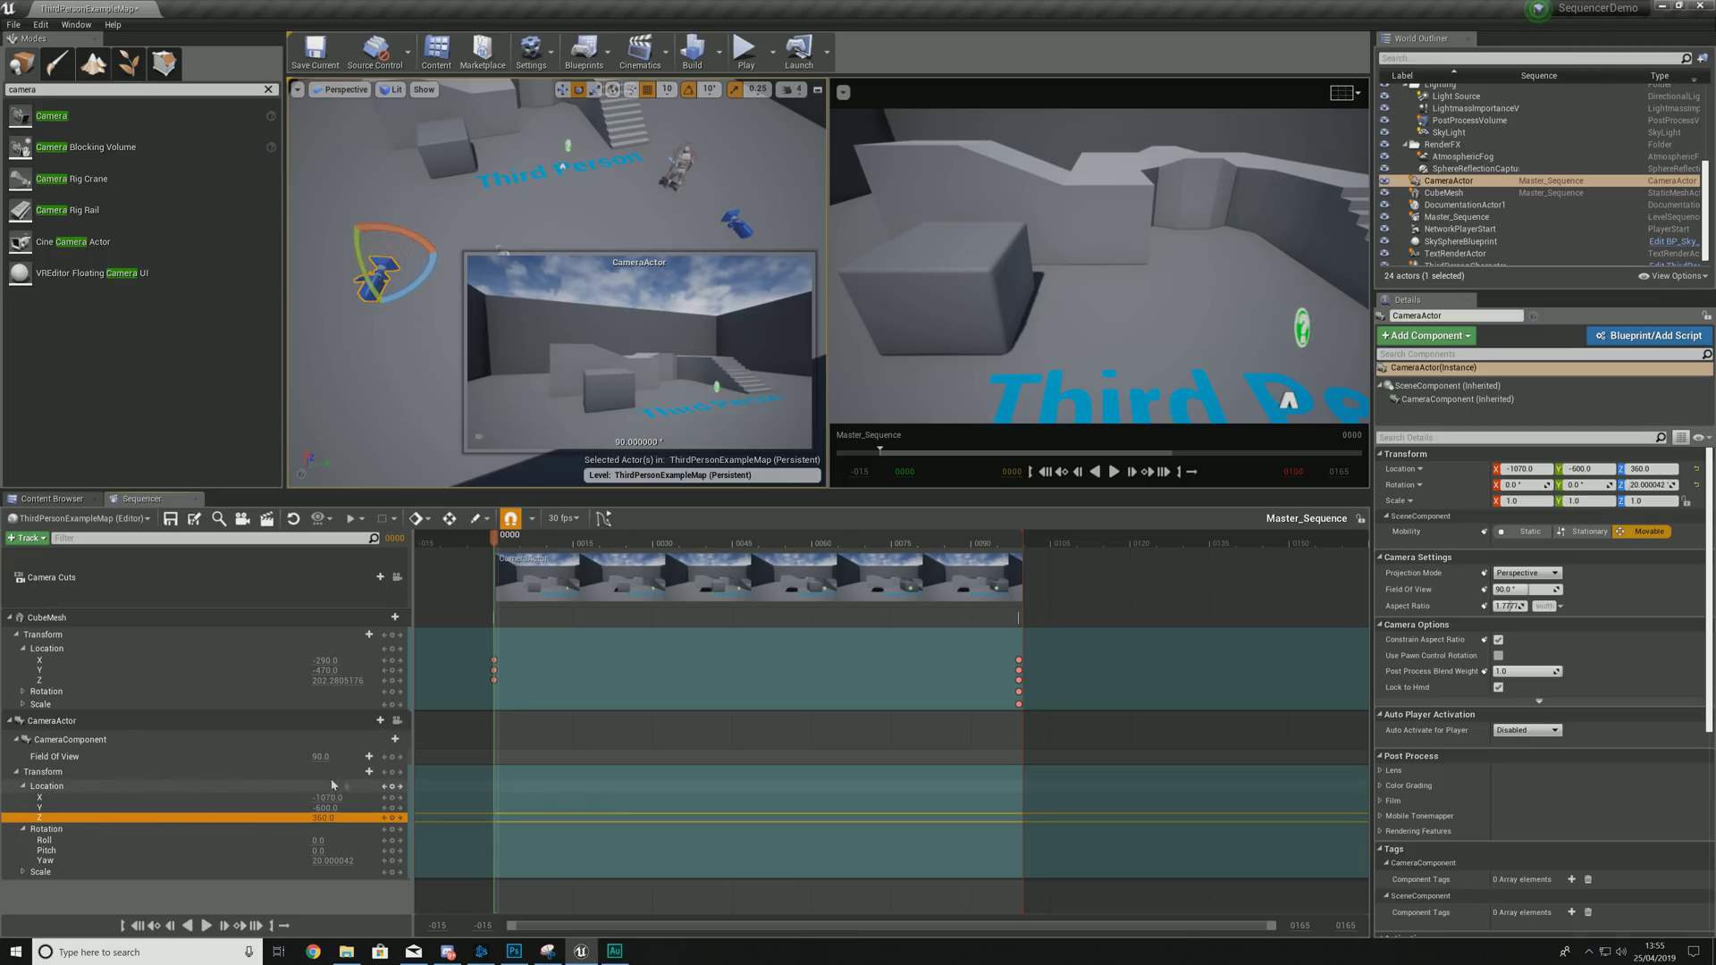
left_click(393, 788)
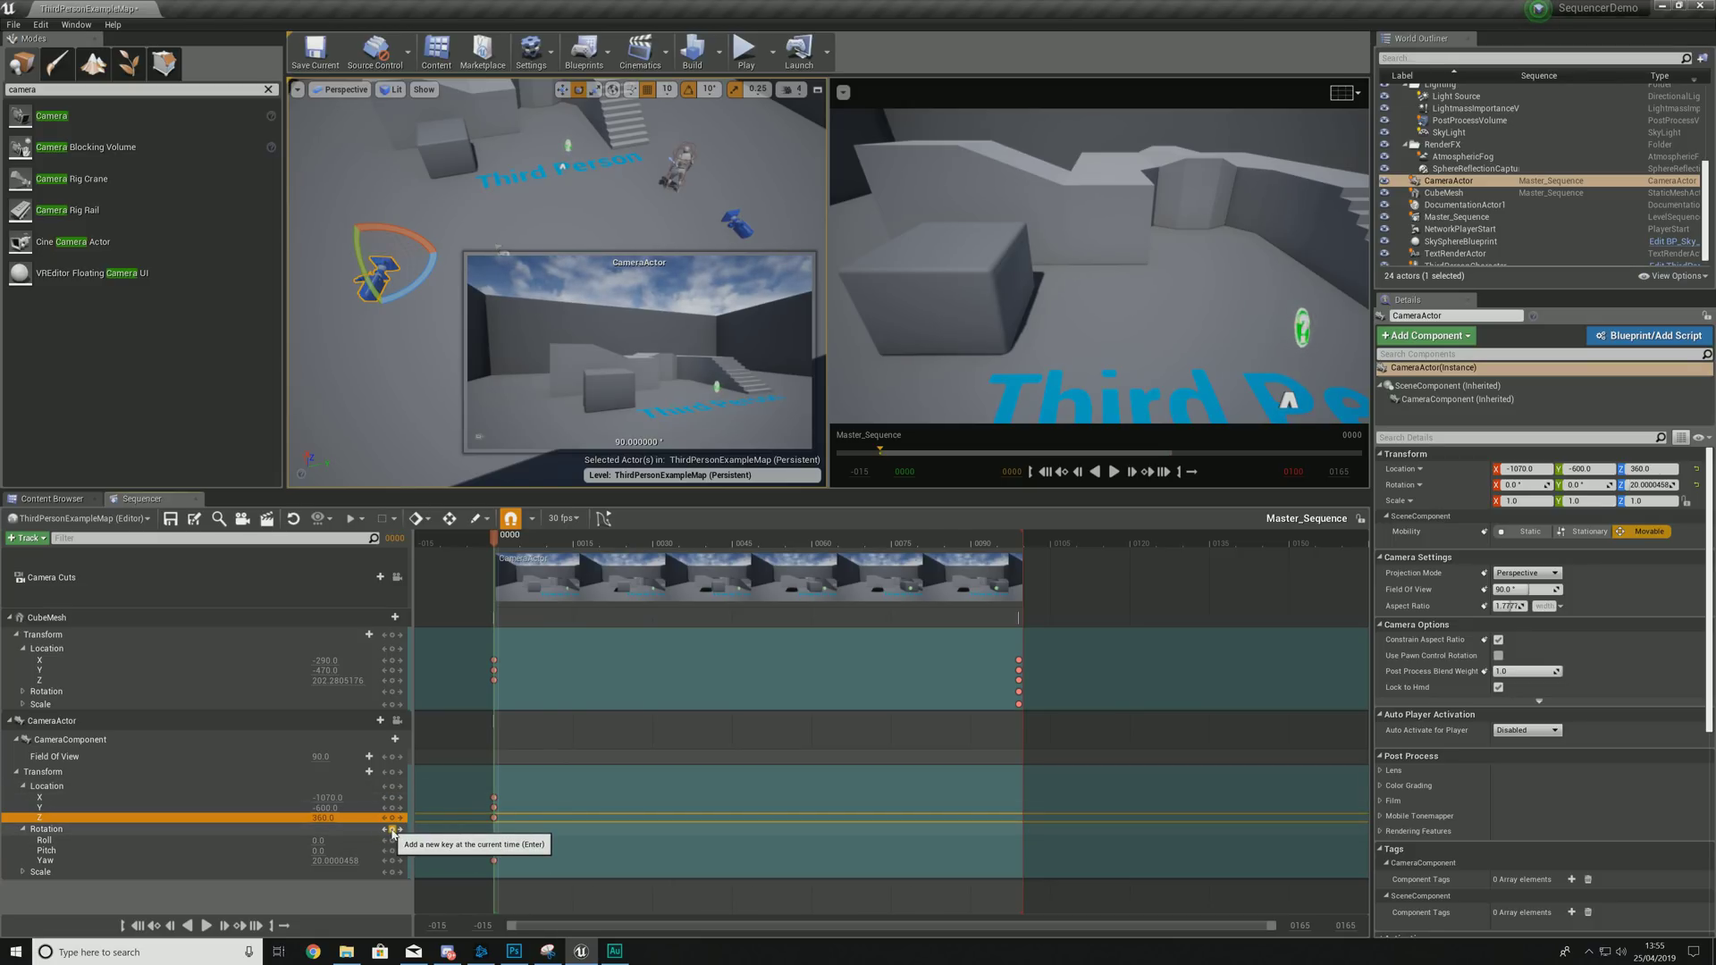
left_click(393, 830)
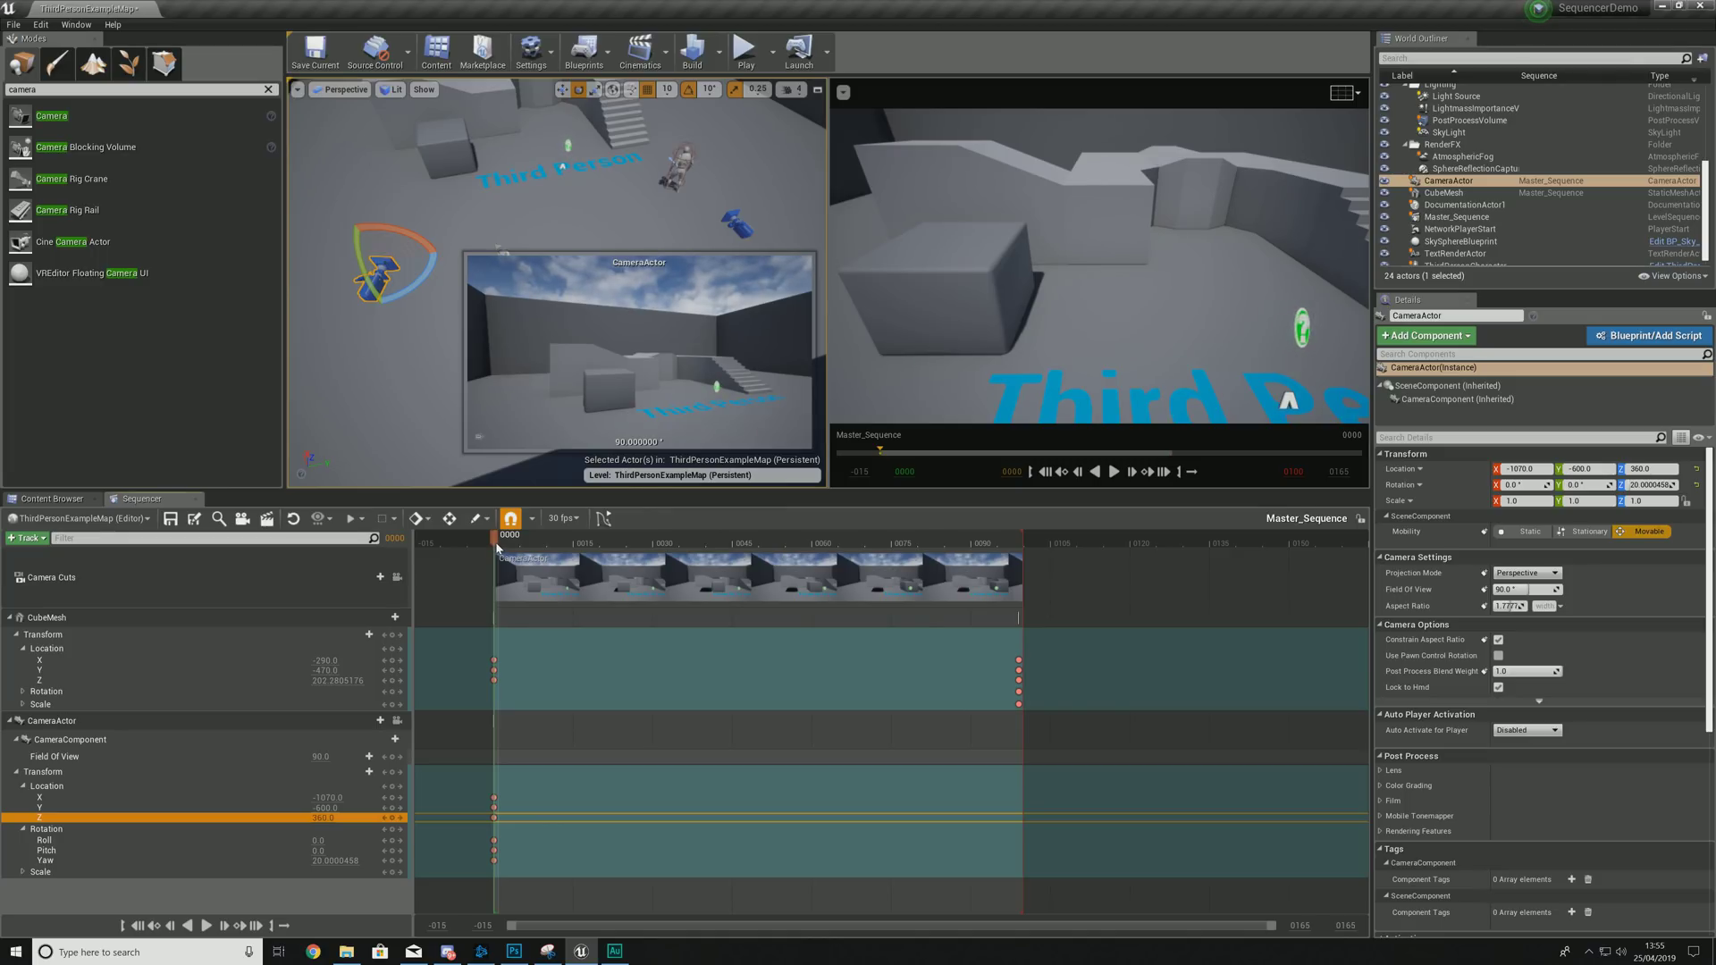
left_click_drag(497, 547, 1025, 548)
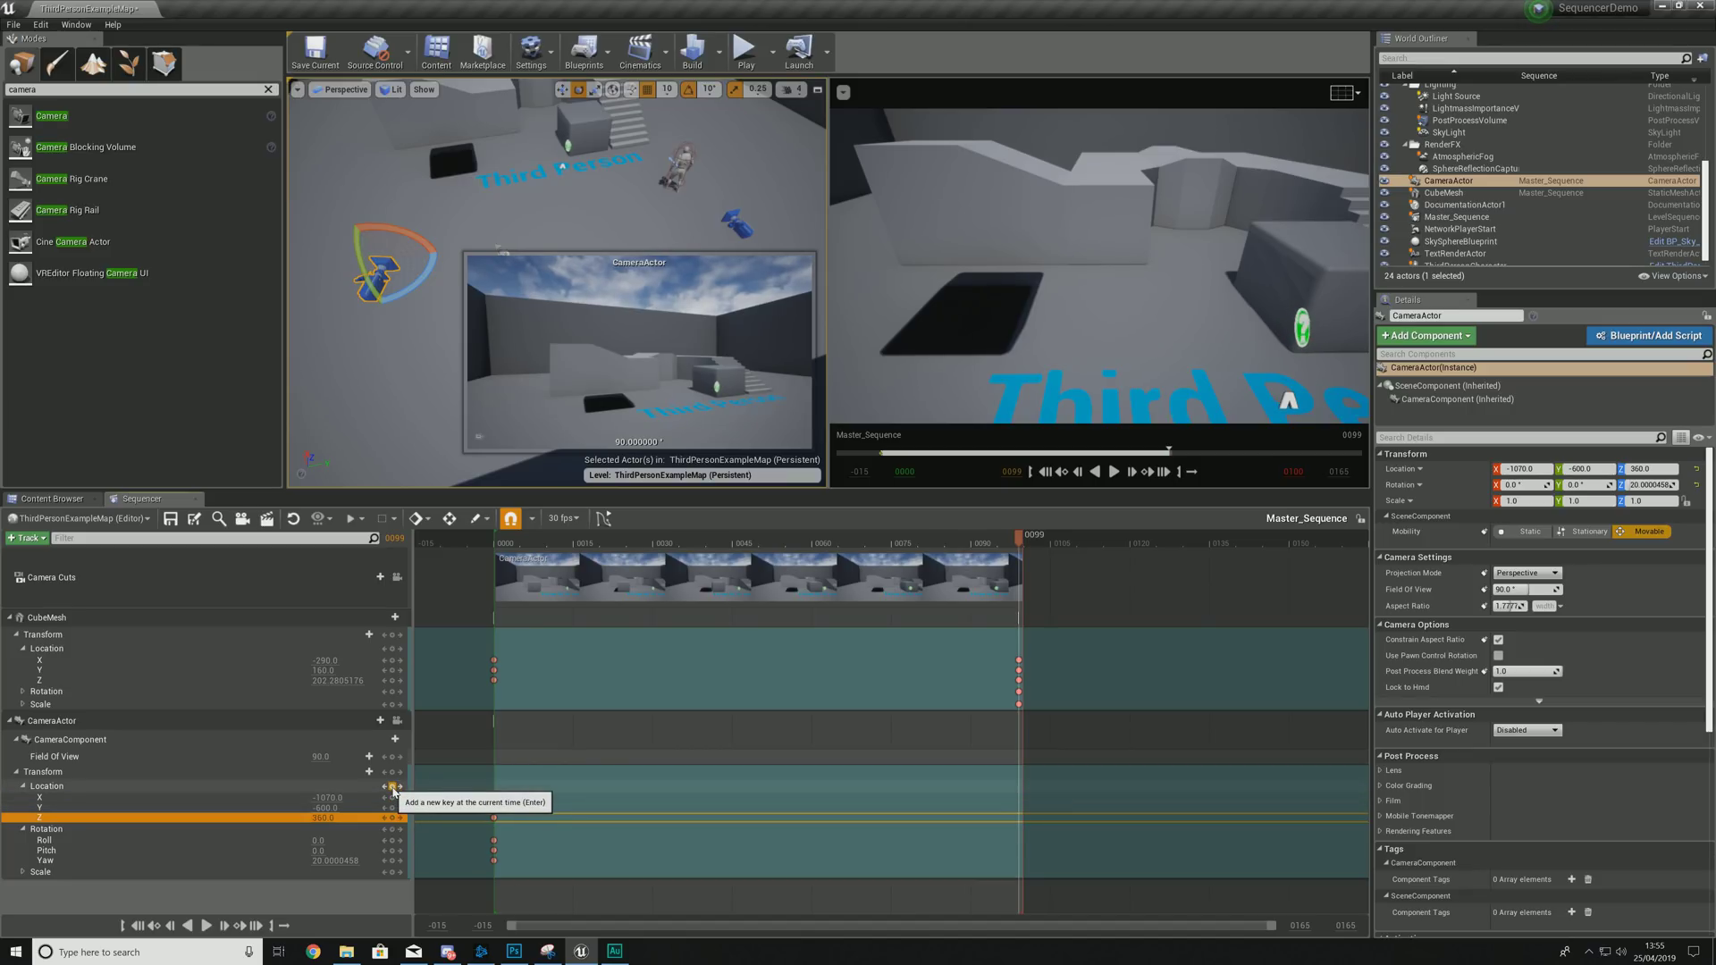
left_click(394, 787)
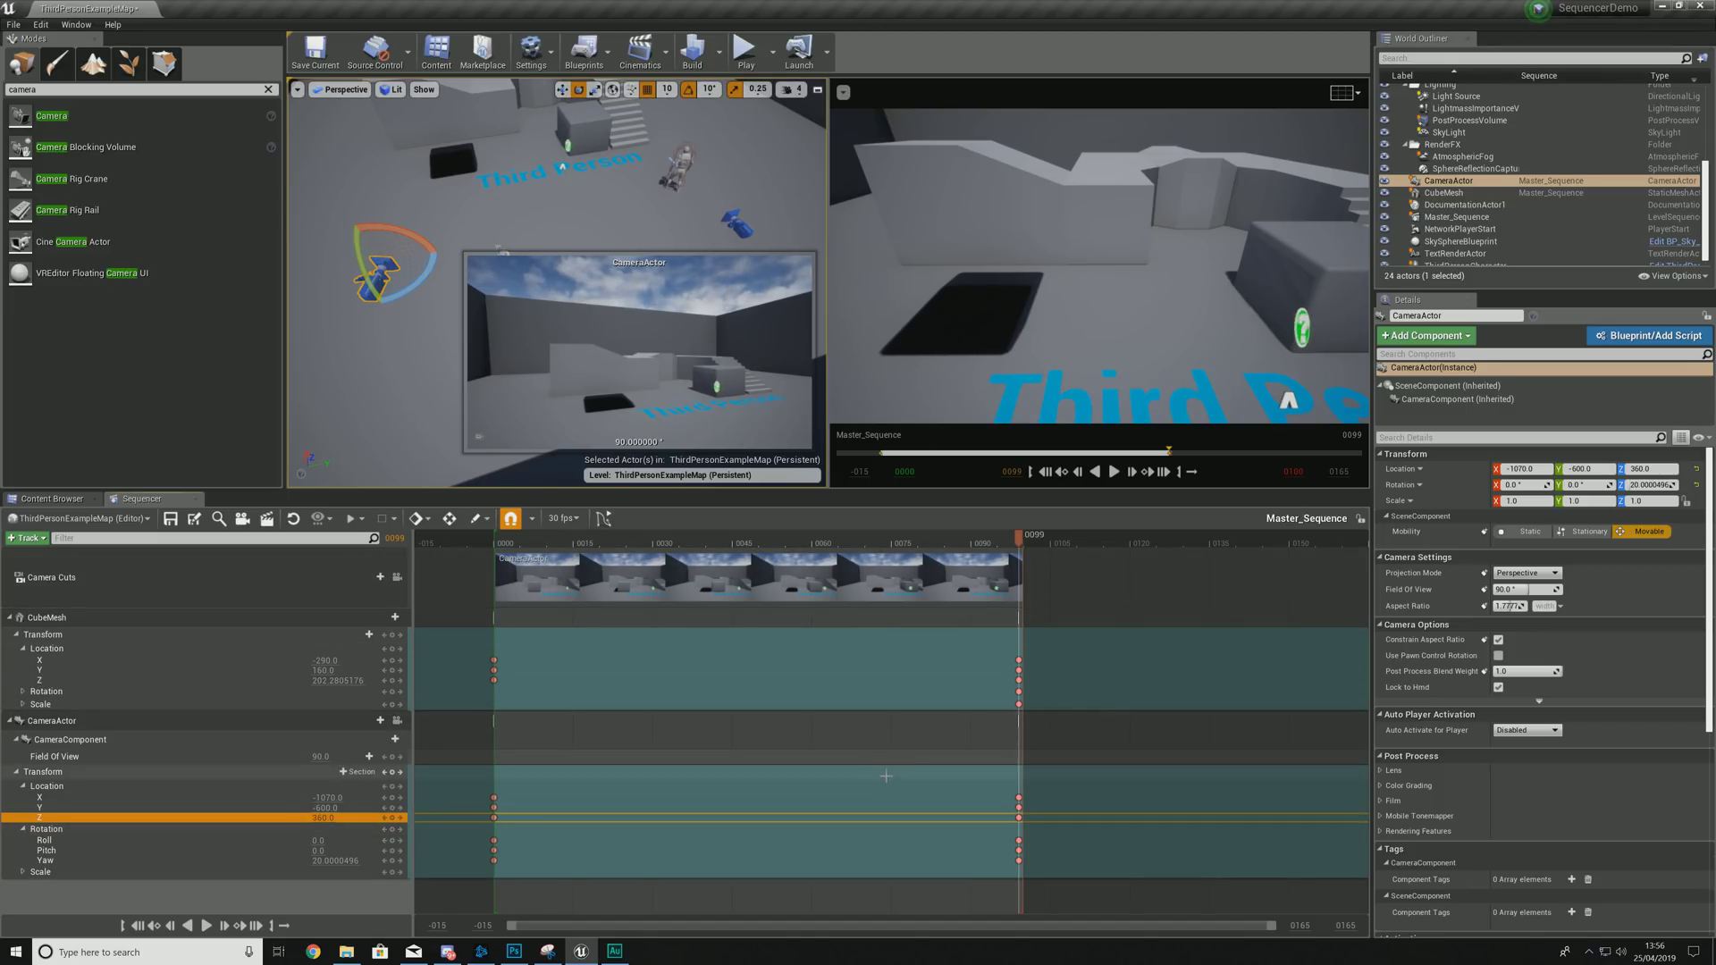
Try to reposition the camera in the level to about Y 70 with its frame 99 Location keys selected.
left_click(1019, 807)
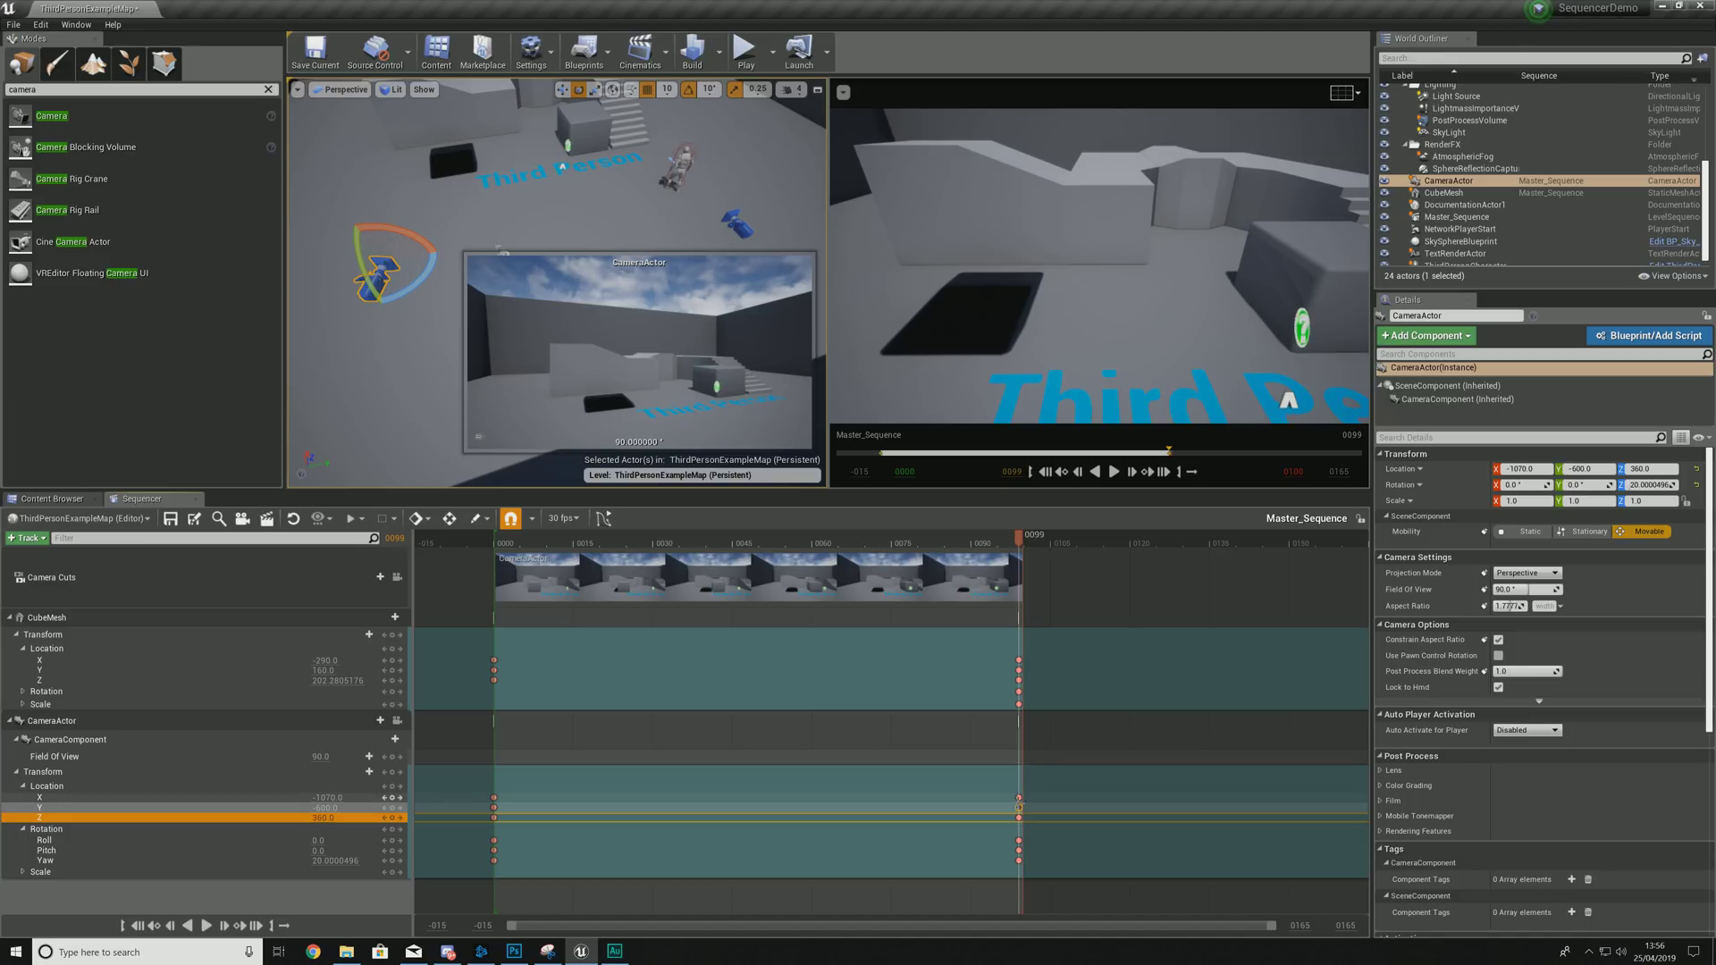
left_click(1019, 798, "shift")
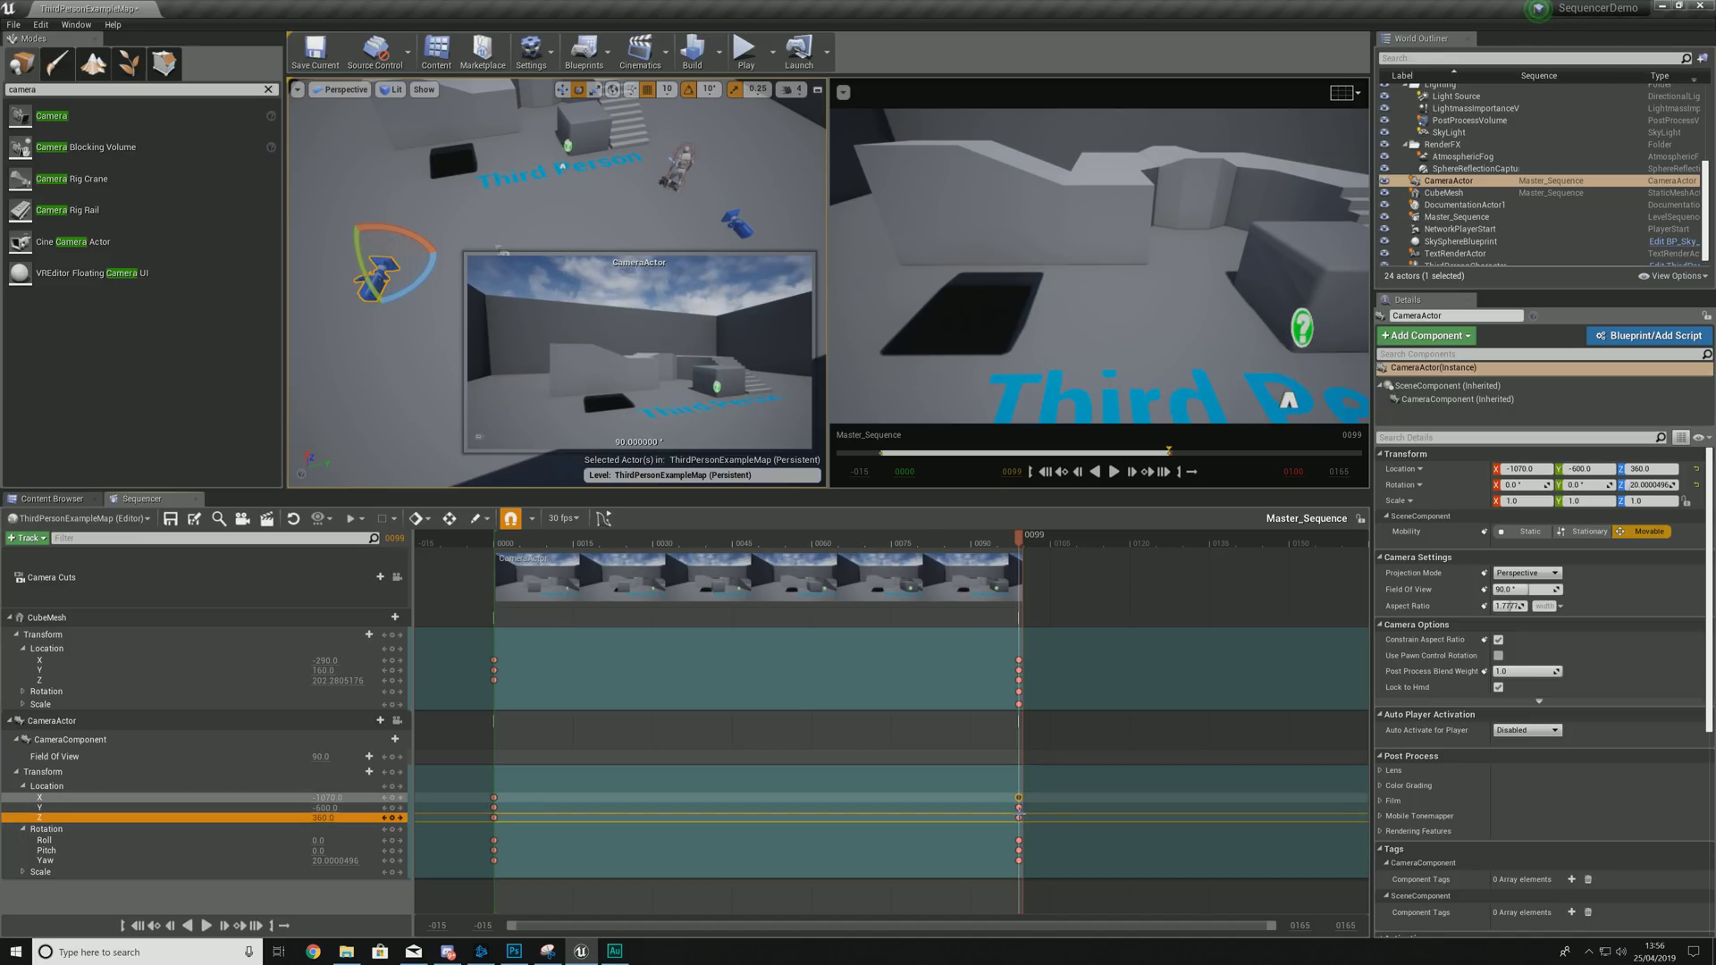
left_click(1021, 818, "shift")
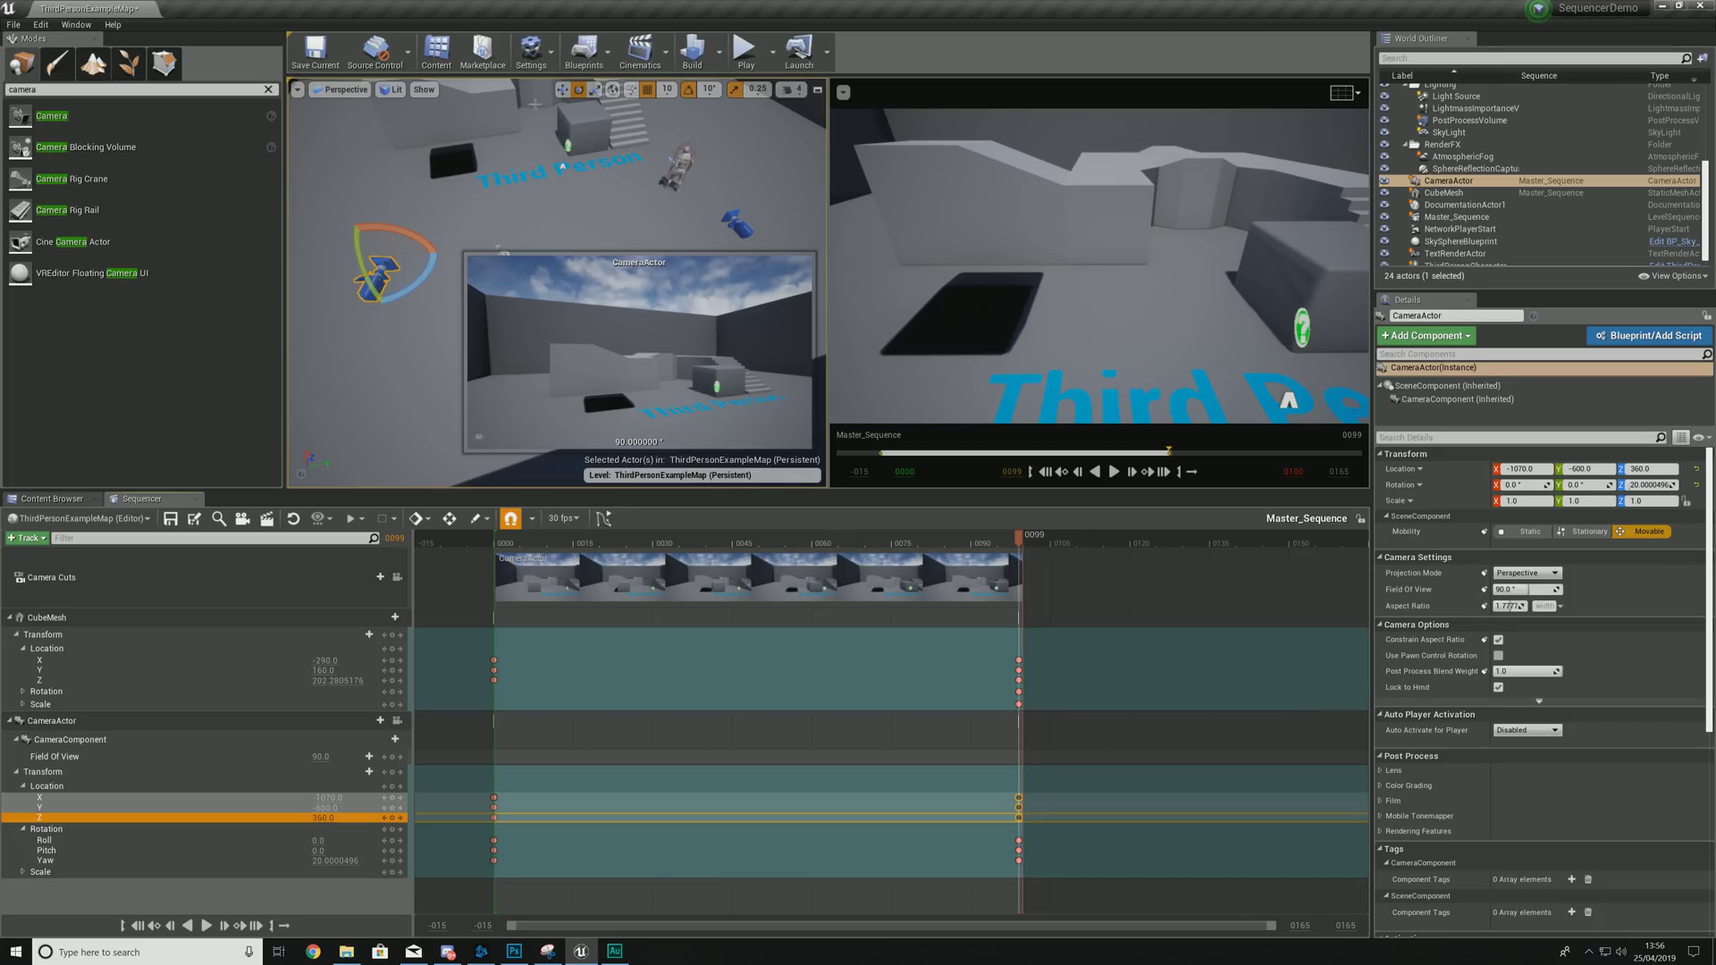
left_click(562, 89)
left_click_drag(416, 256, 697, 244)
right_click_drag(573, 342, 518, 341)
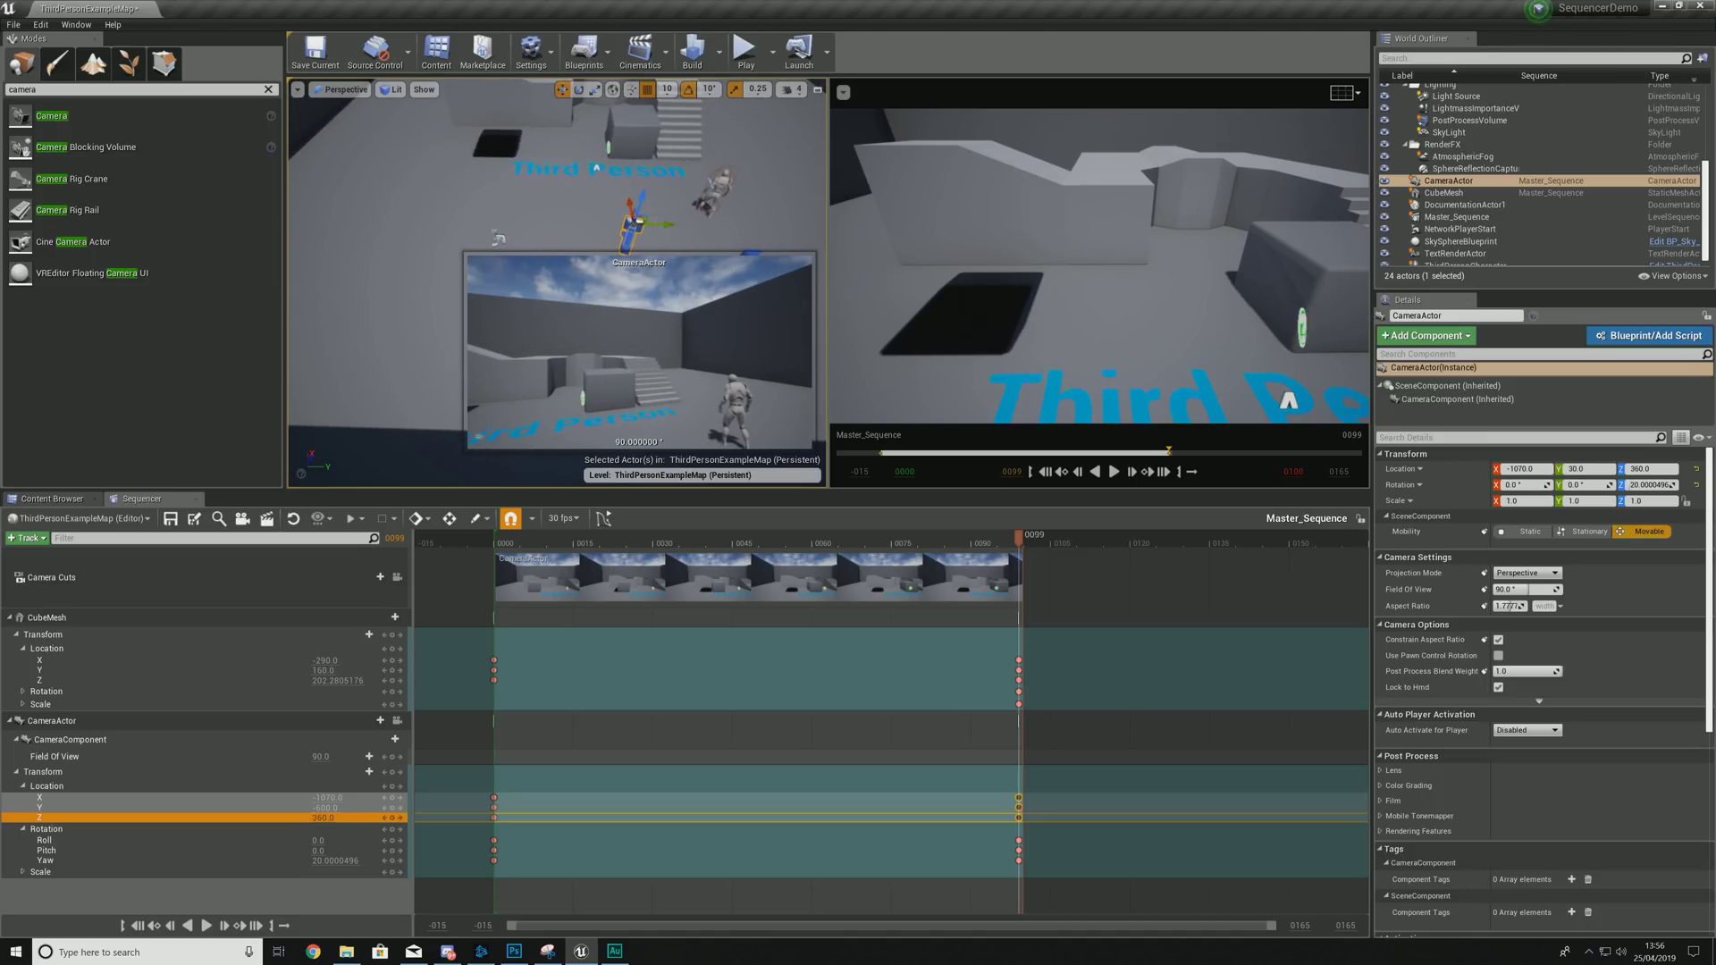
mouse_move(633, 222)
left_mouse_down()
mouse_move(675, 228)
mouse_move(617, 223)
mouse_move(796, 243)
mouse_move(657, 227)
left_mouse_up()
right_click_drag(719, 298, 762, 300)
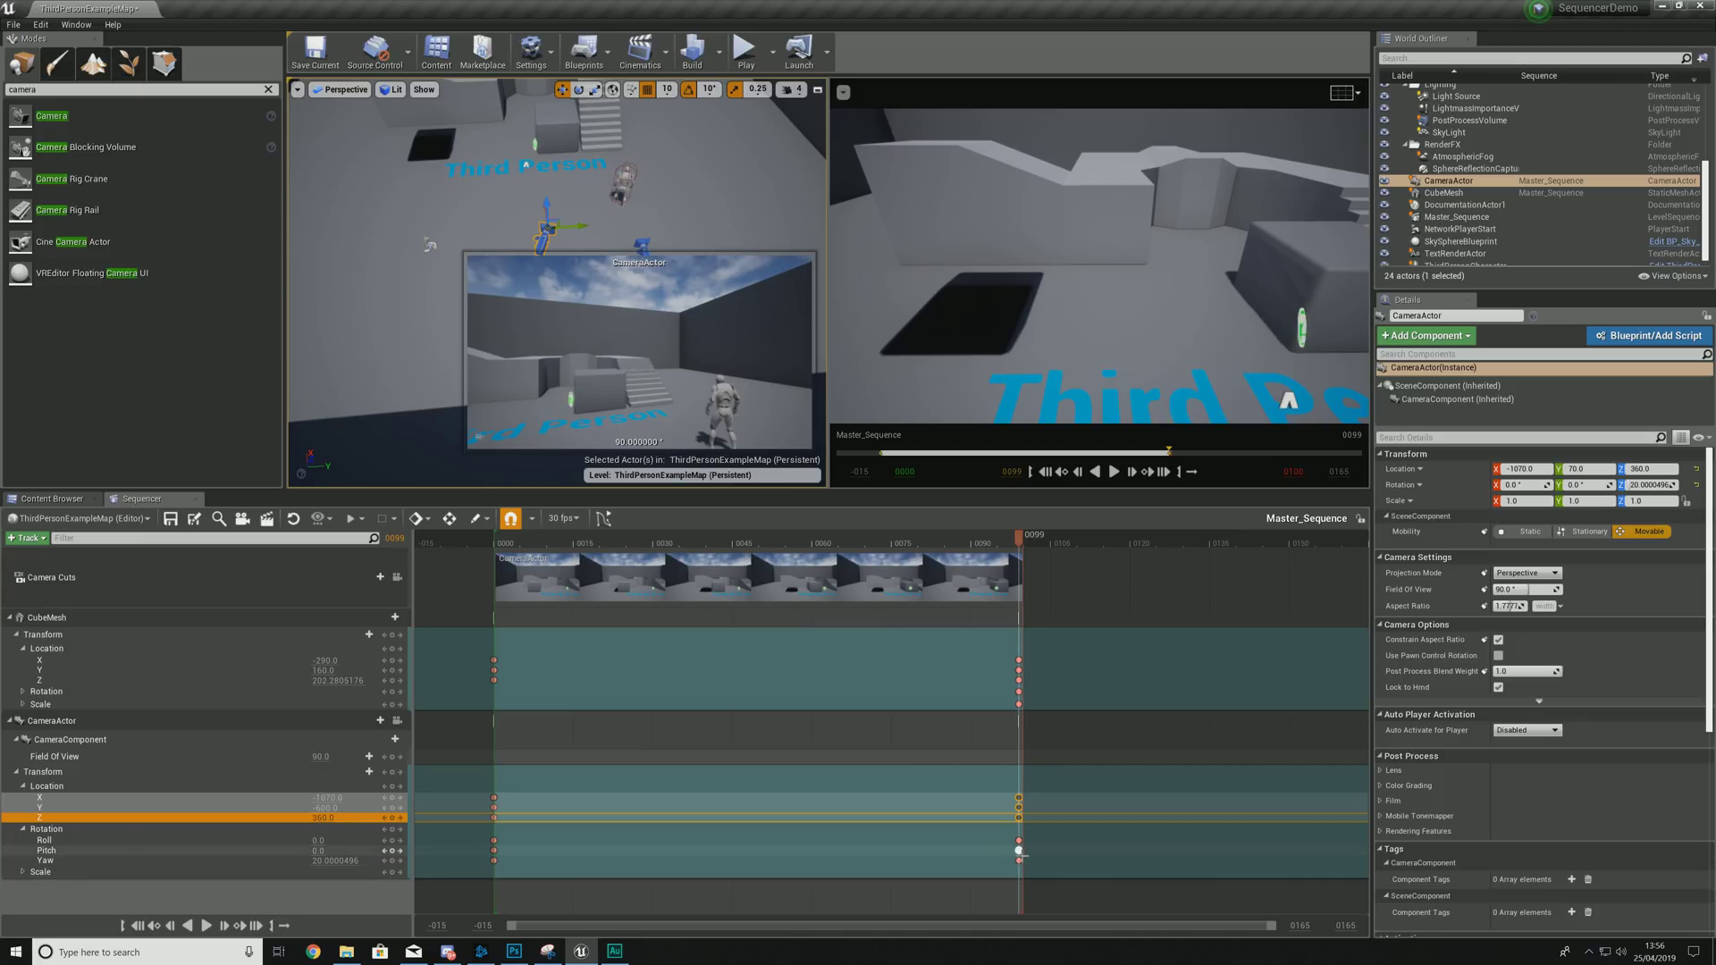
Try to rotate the camera in the level with its Roll, Pitch and Yaw keys at frame 99 selected.
left_click(1019, 861, "ctrl")
left_click(1019, 850, "ctrl")
left_click(1019, 840, "ctrl")
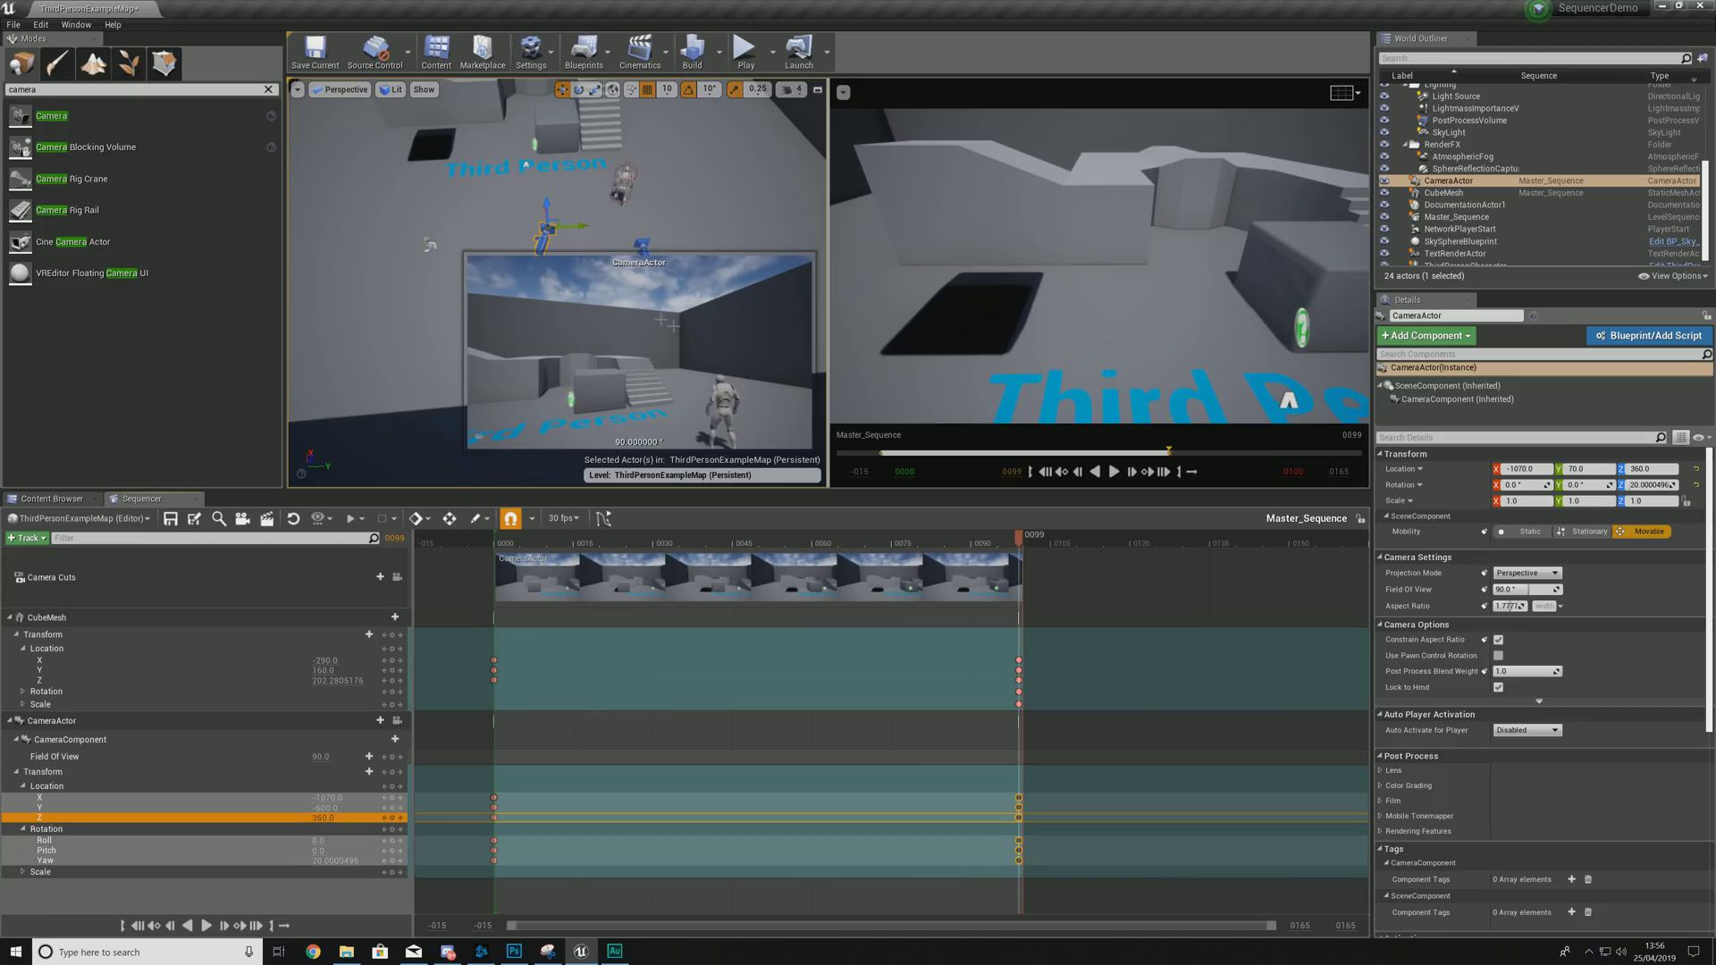
left_click(579, 89)
left_click_drag(544, 237, 599, 242)
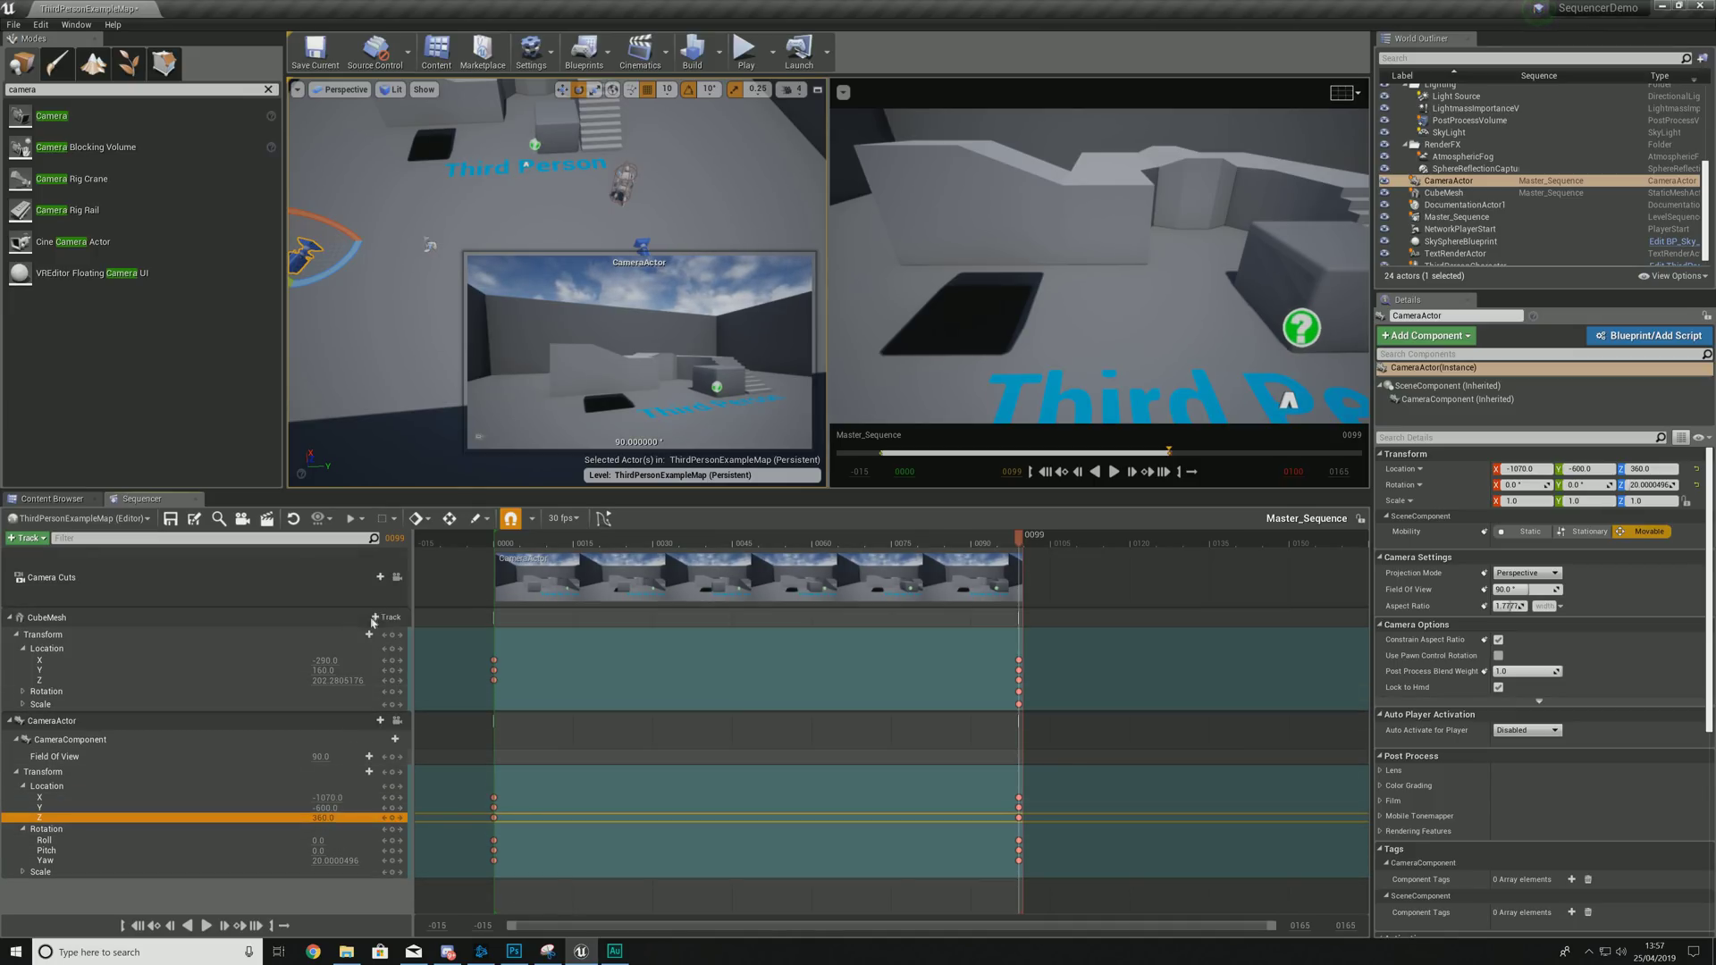
Set the camera's Location at frame 99 to about X -977, Y 208 and Z 327 through its track values.
right_click_drag(420, 357, 357, 358)
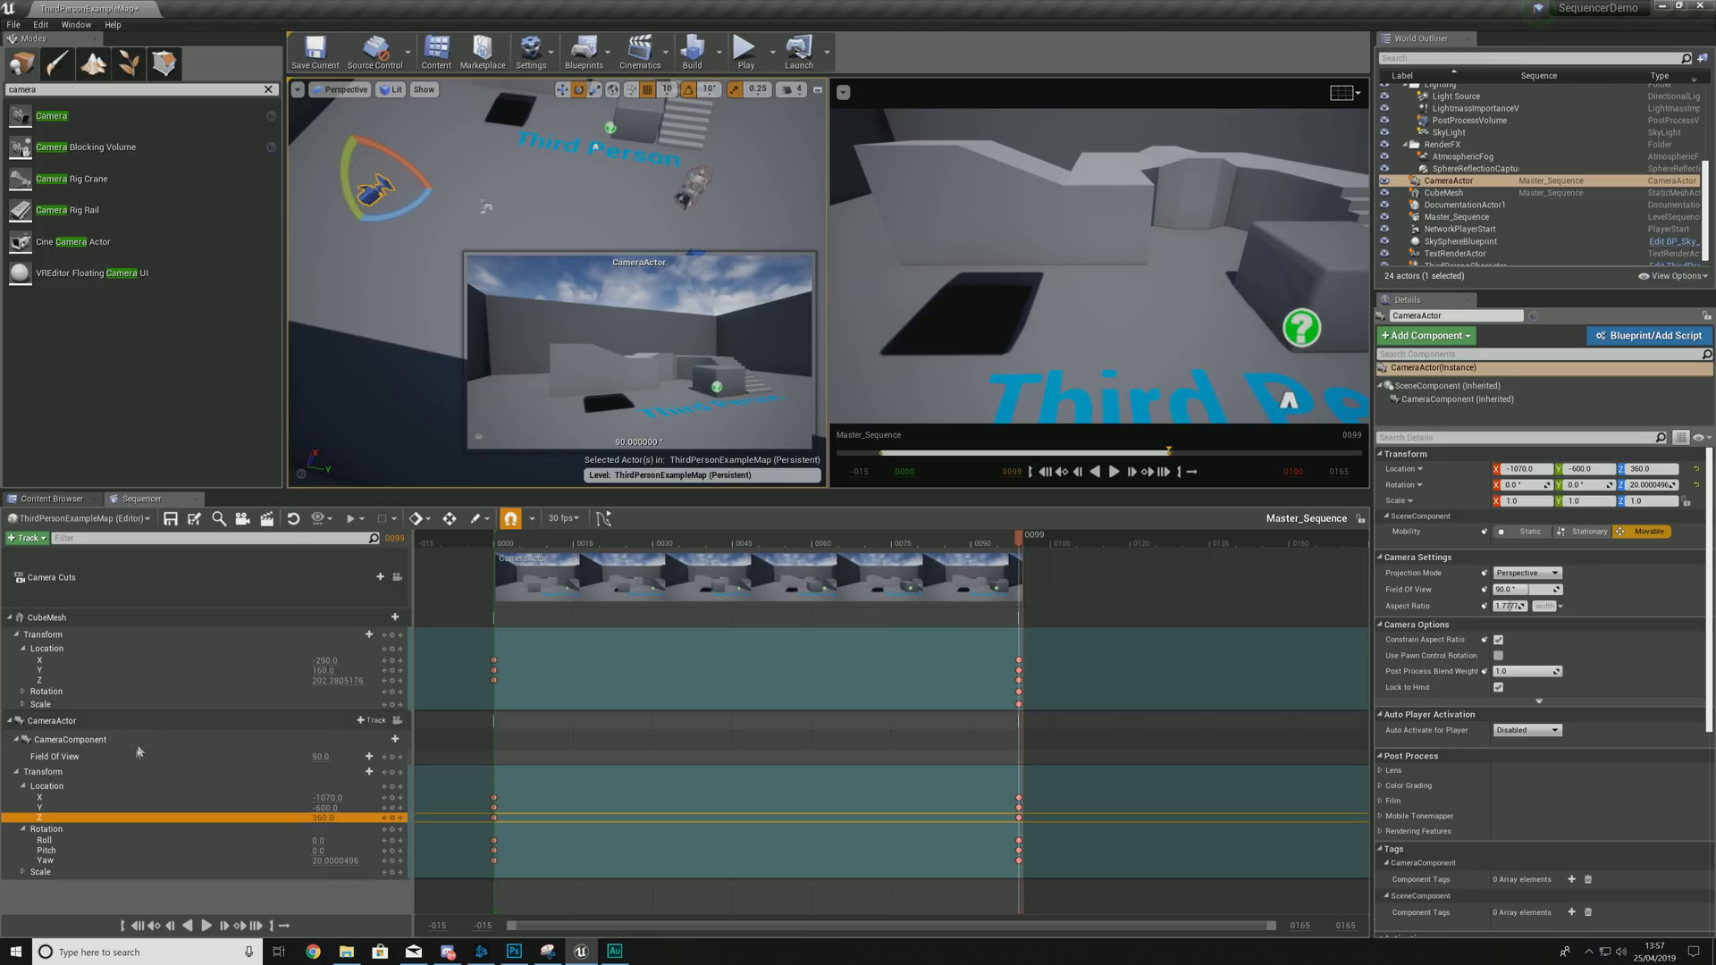
left_click(92, 808)
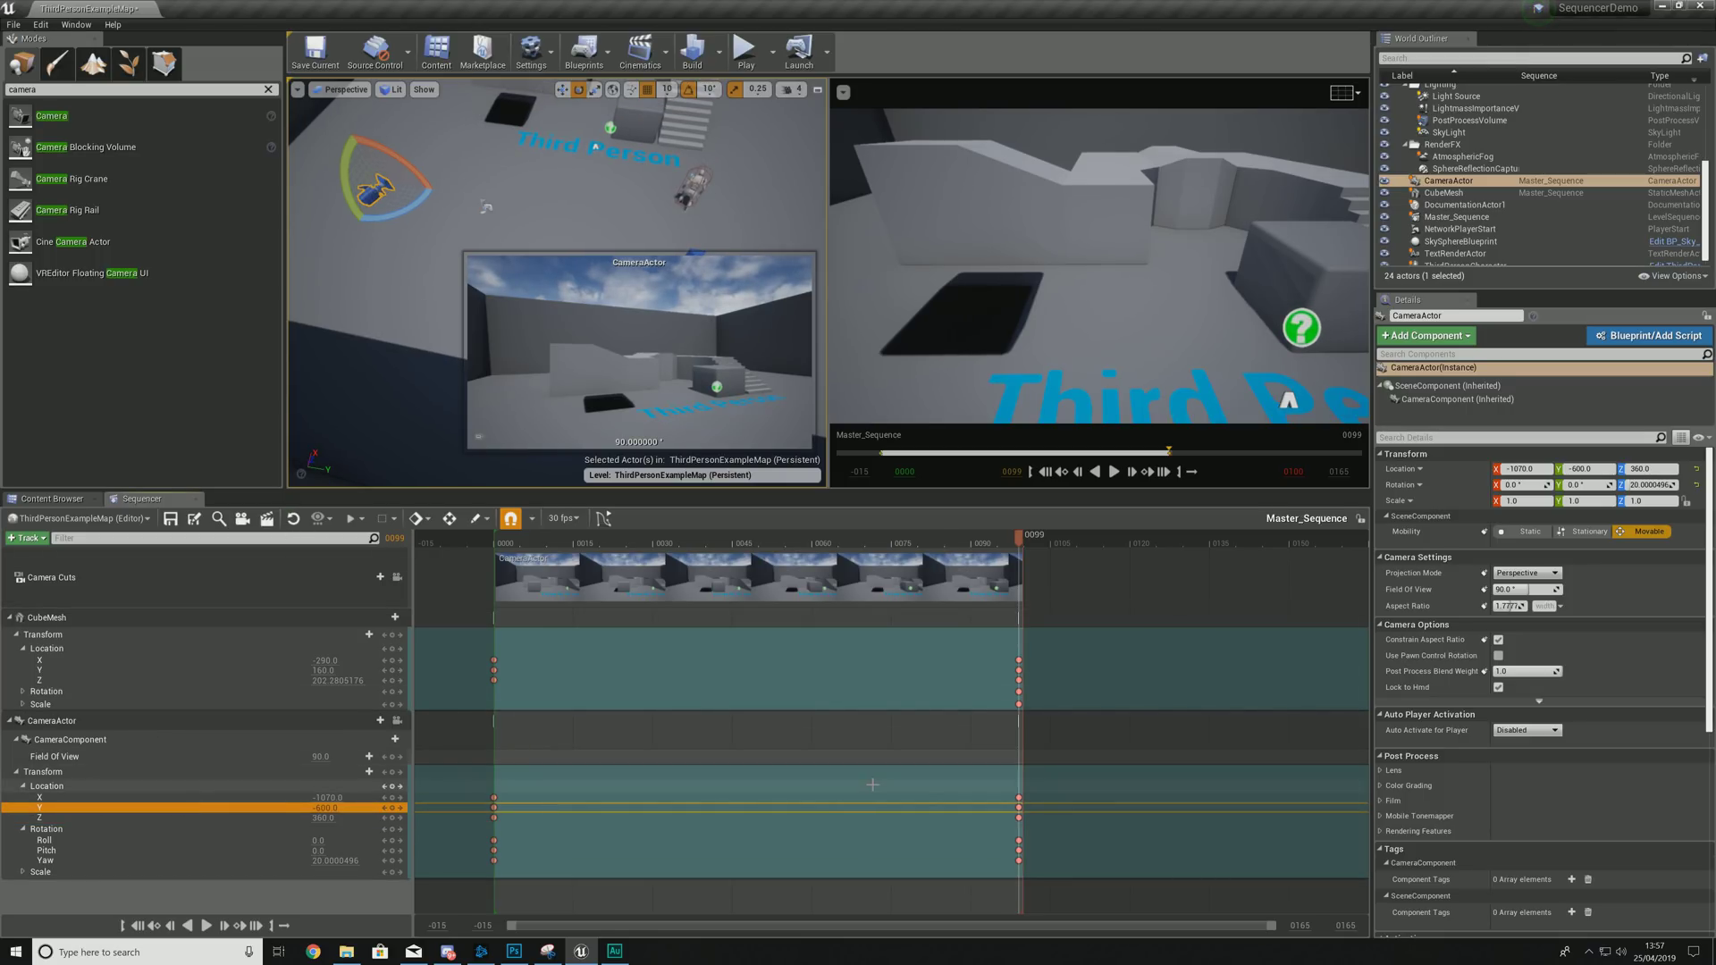
mouse_move(331, 809)
left_mouse_down()
mouse_move(259, 809)
mouse_move(331, 809)
left_mouse_up()
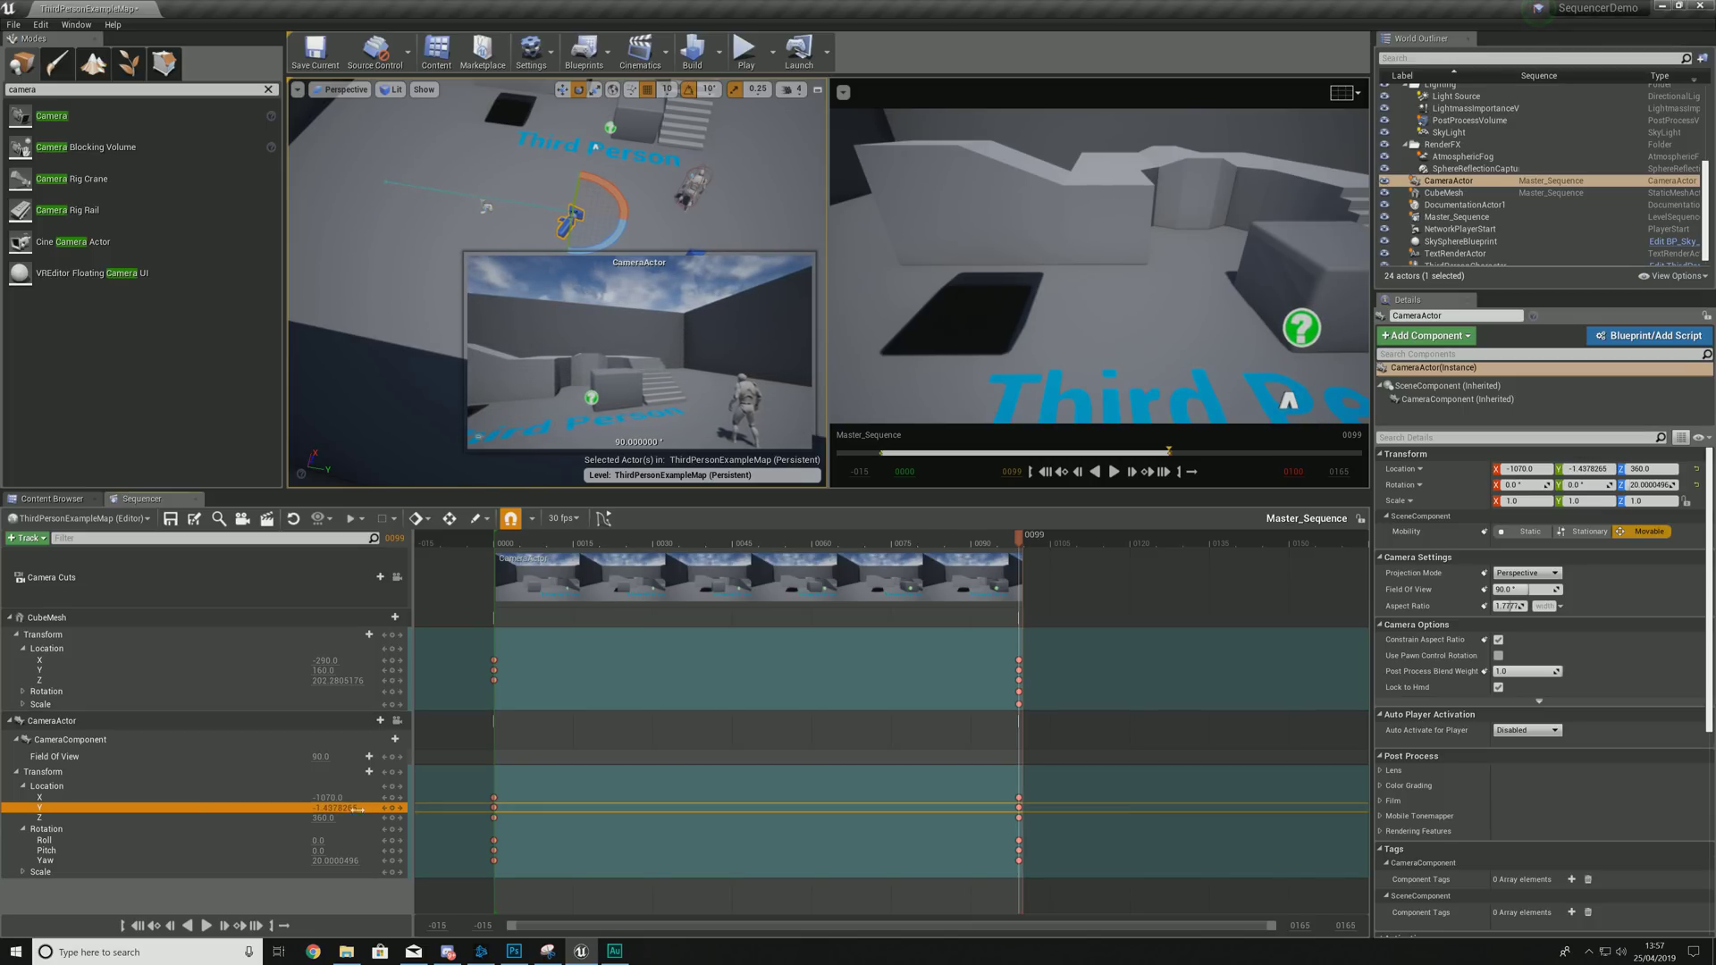
left_click(1019, 807)
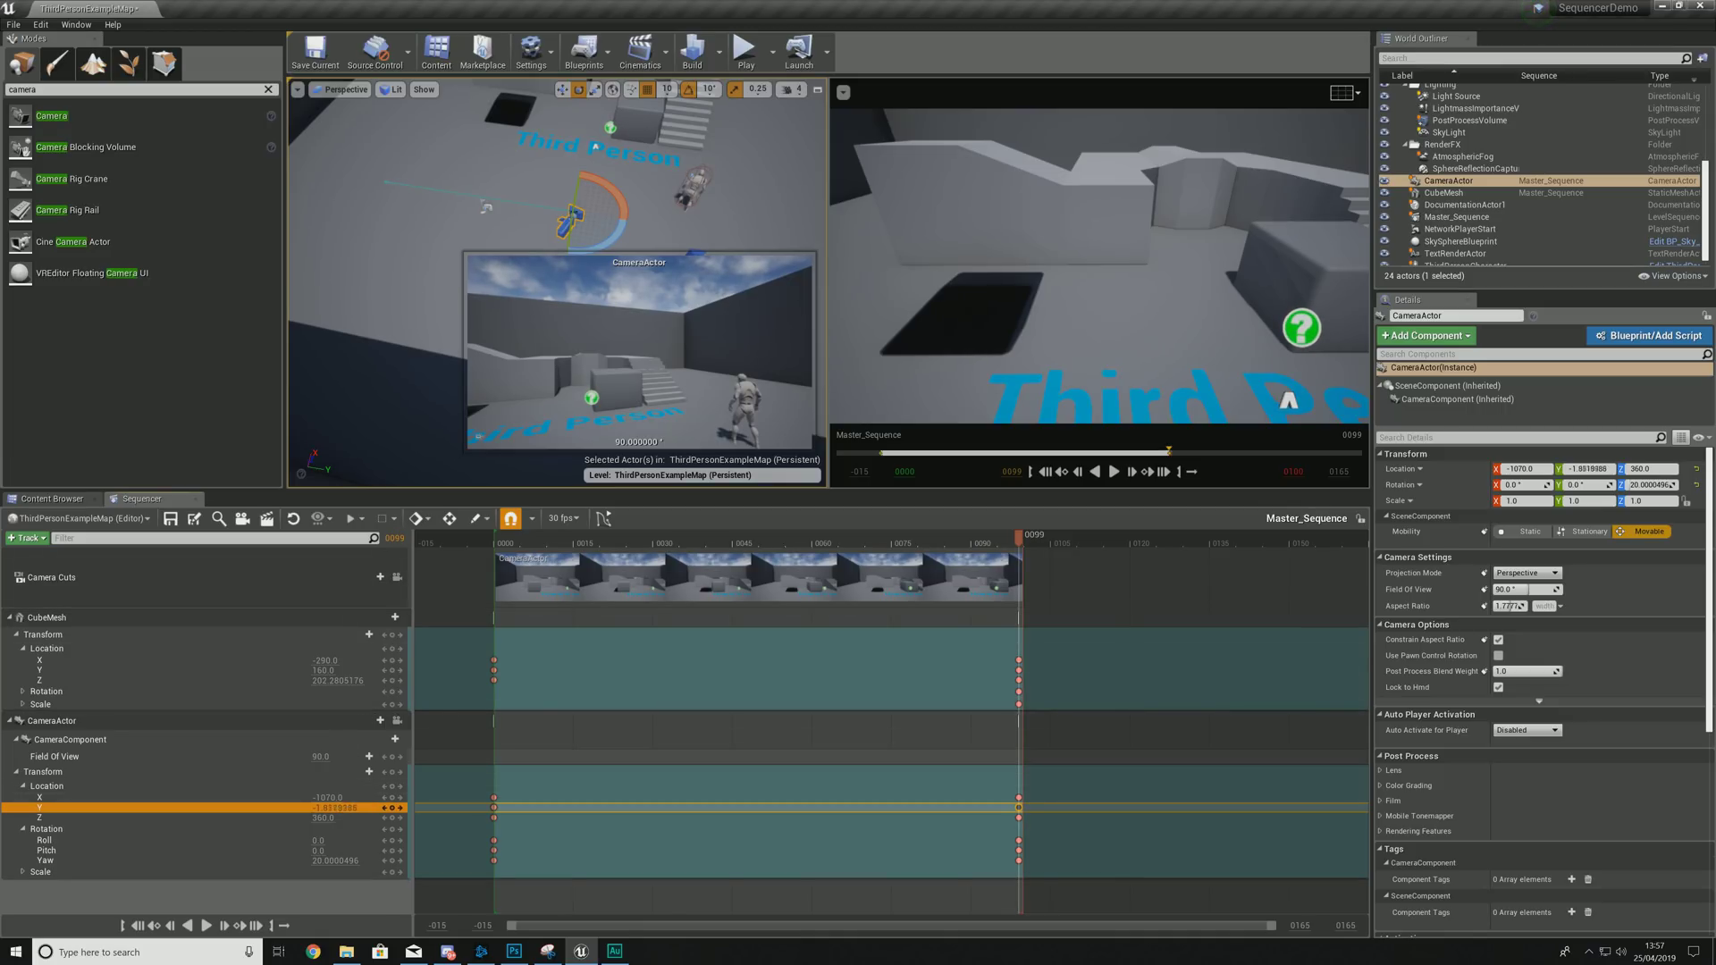
left_click_drag(1587, 468, 1649, 469)
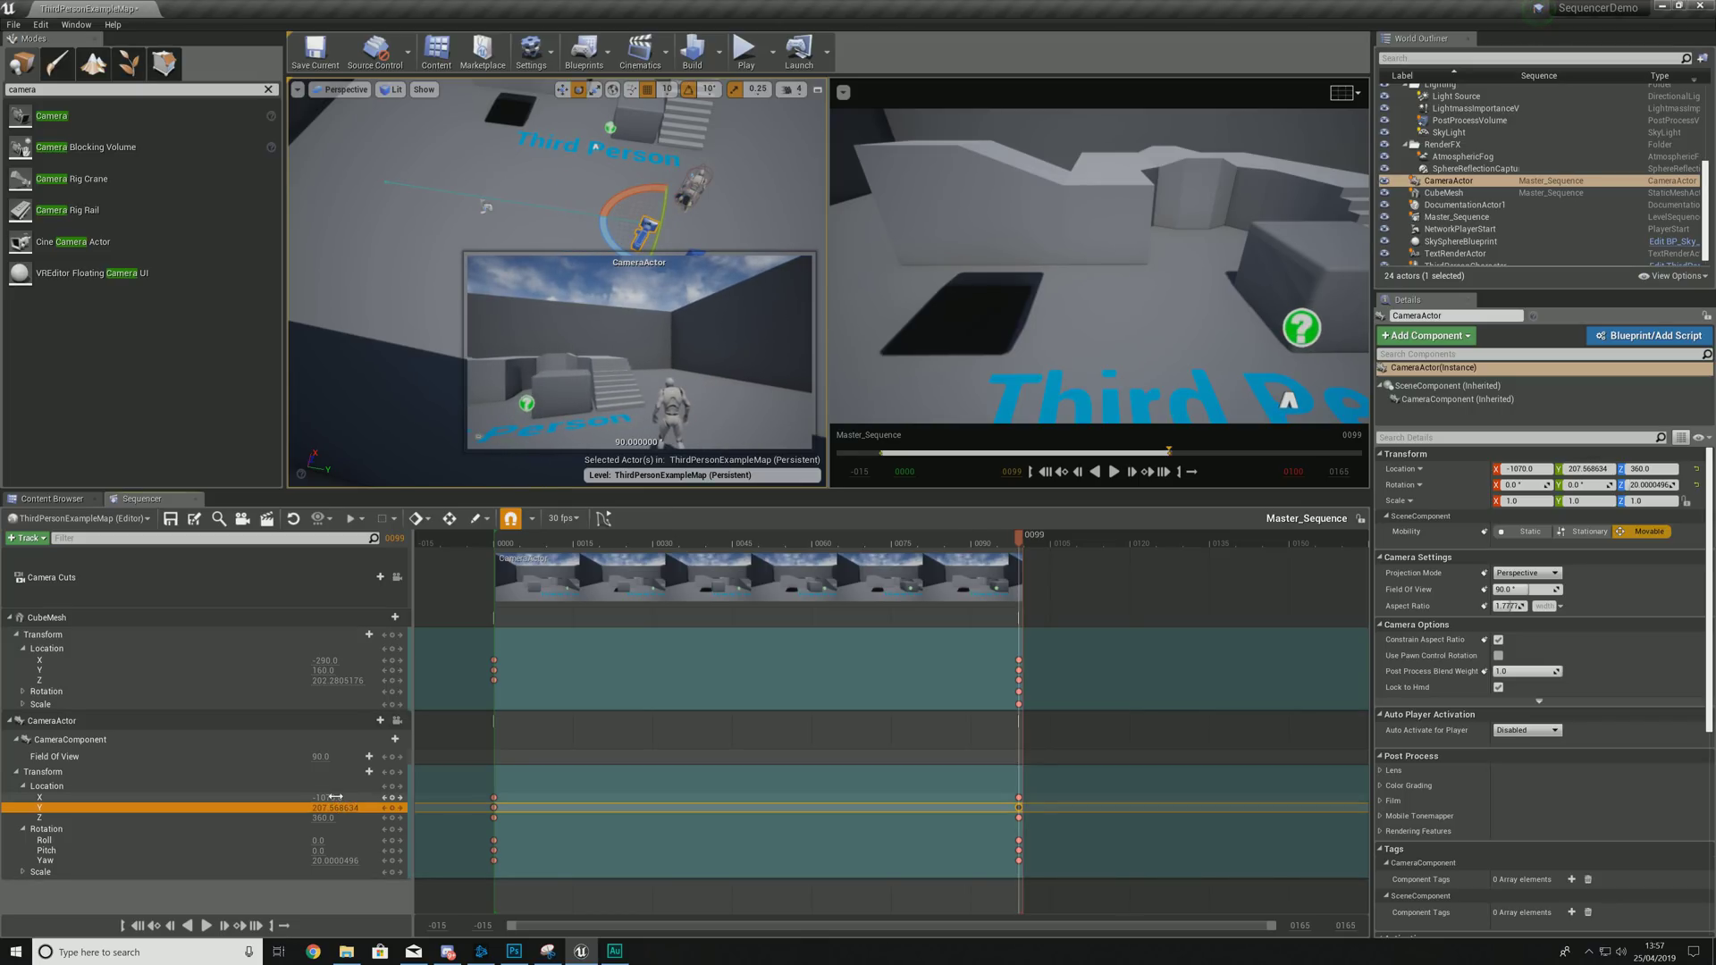
mouse_move(335, 796)
left_mouse_down()
mouse_move(374, 796)
mouse_move(325, 818)
left_mouse_up()
right_click_drag(402, 286, 411, 210)
right_click_drag(563, 259, 563, 259)
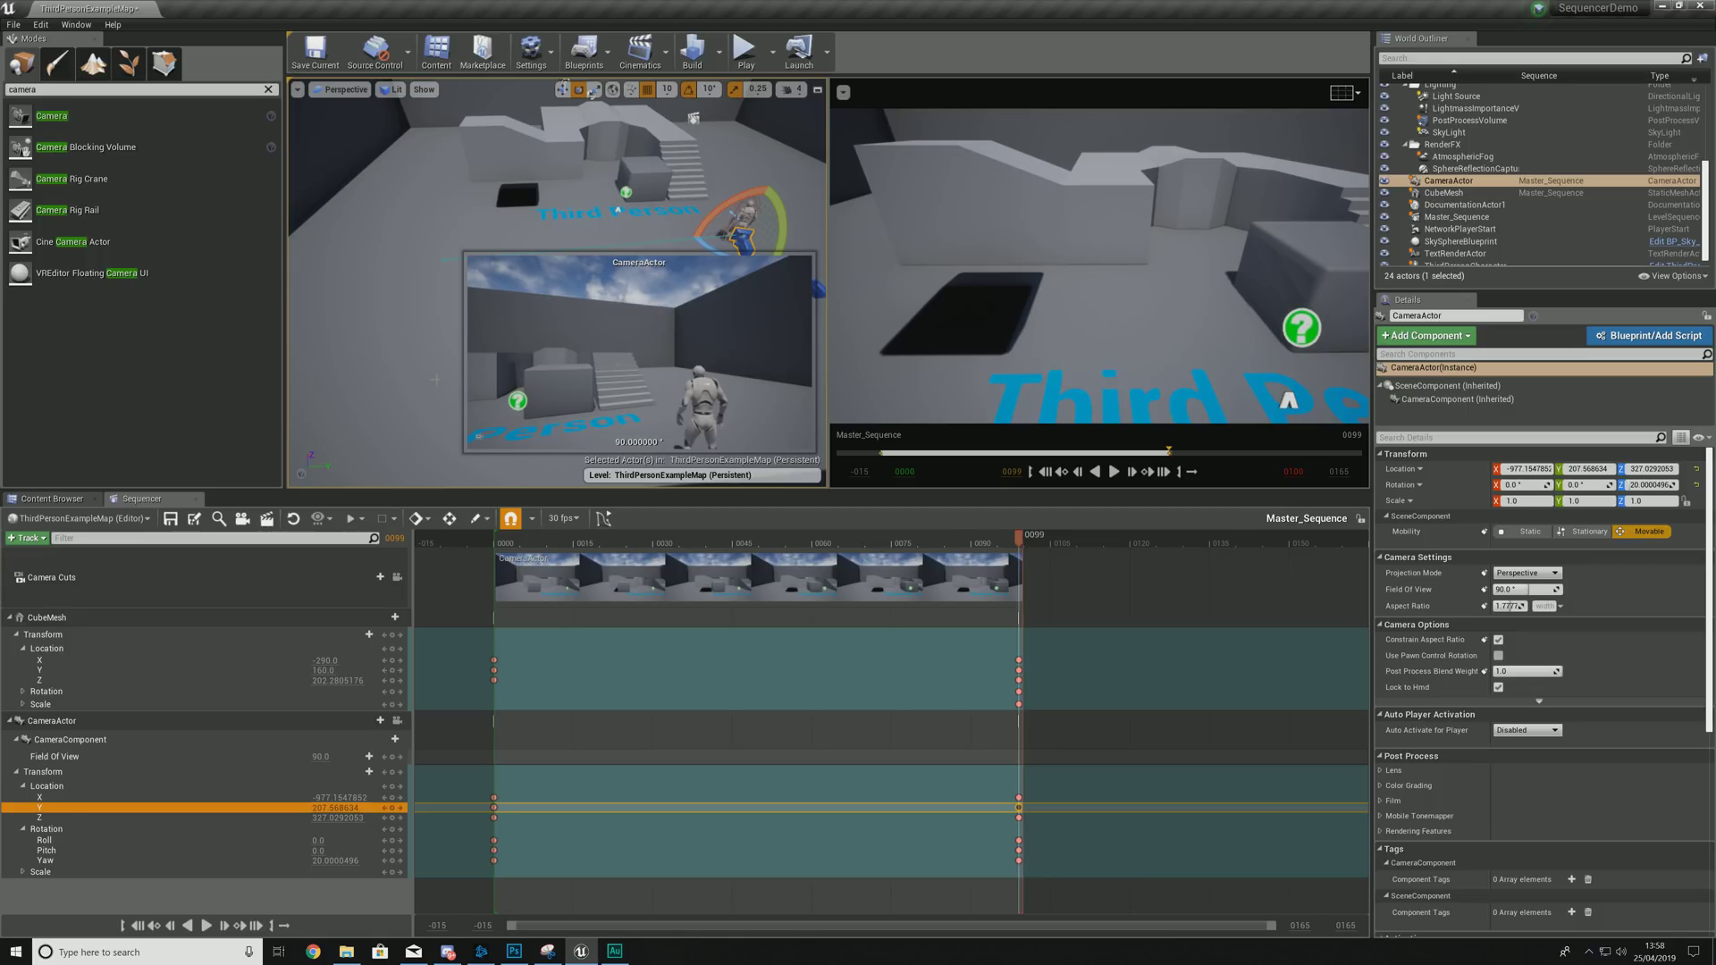
Set the camera's Yaw at frame 99 to about -12 so that it turns back towards the cube.
left_click(1021, 860)
left_click(1019, 841, "shift")
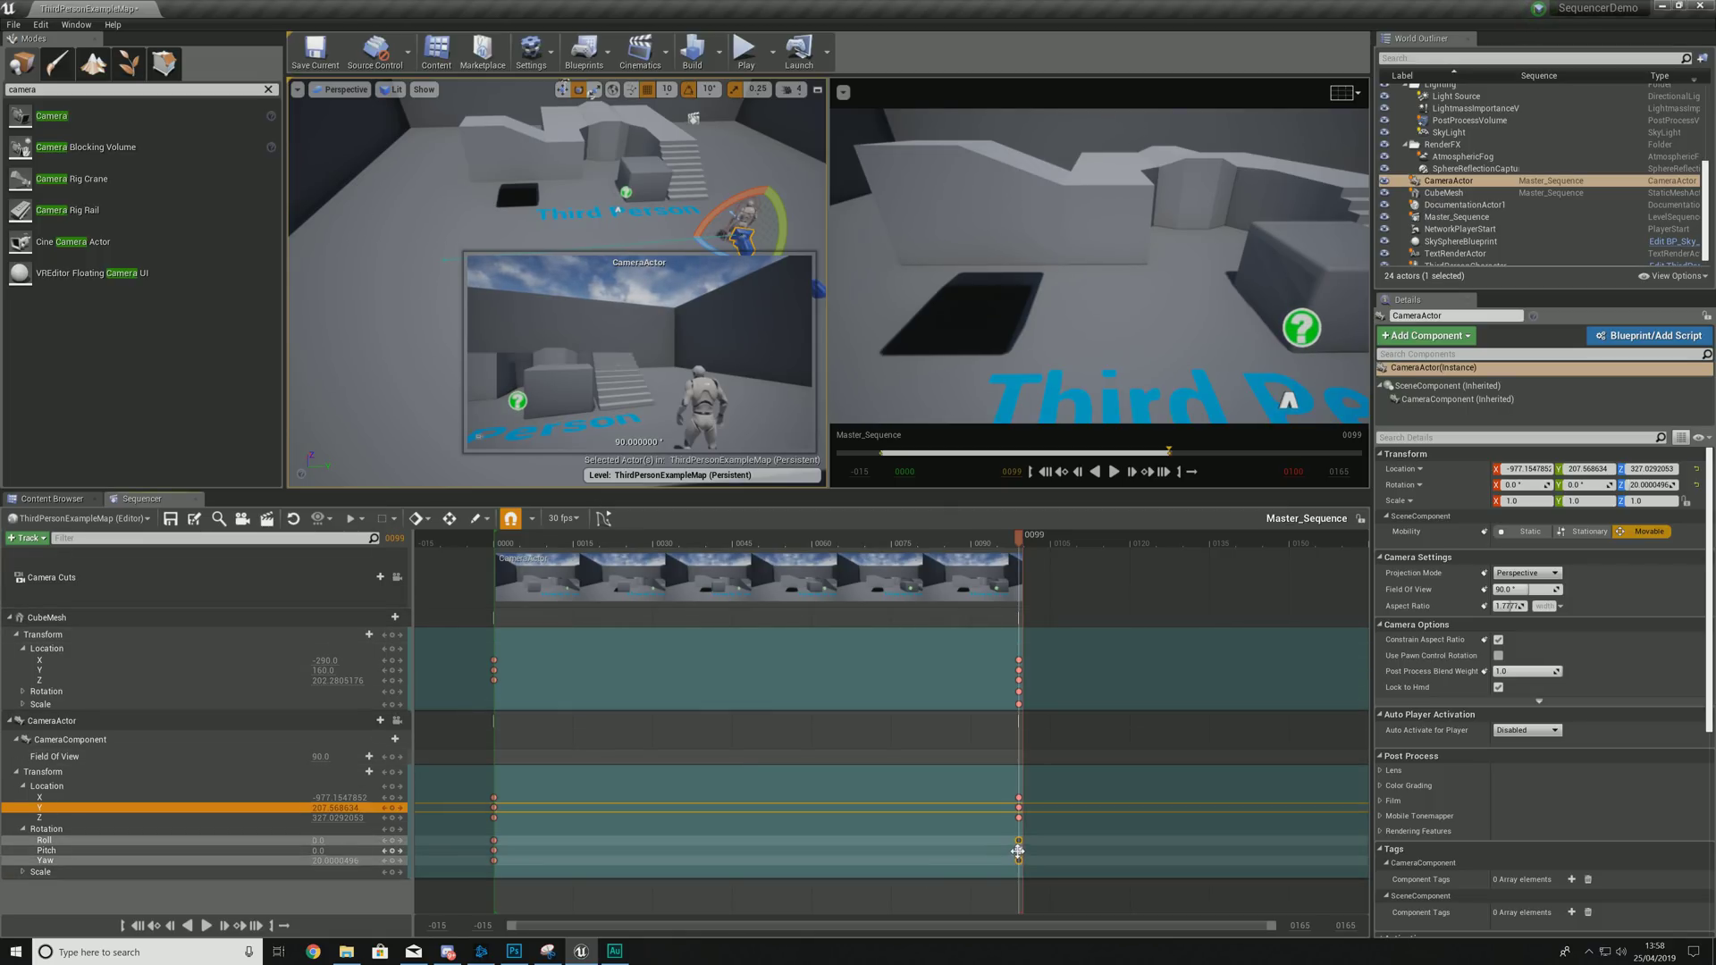
left_click(1018, 851, "shift")
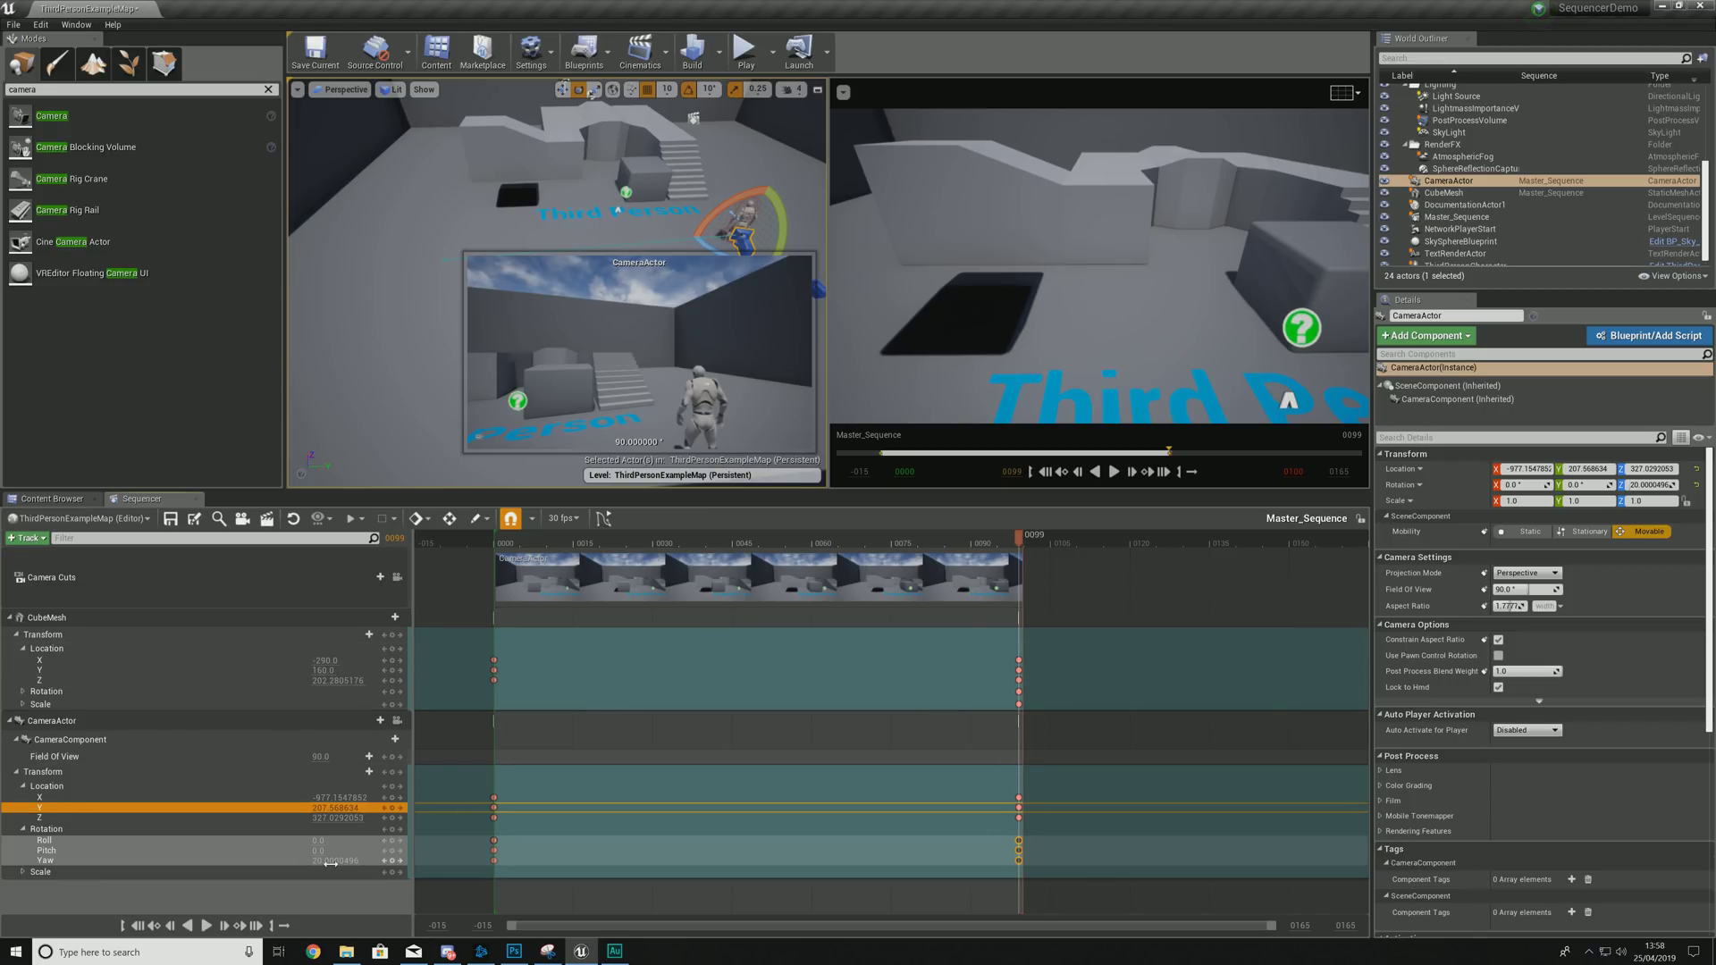
mouse_move(331, 862)
left_mouse_down()
mouse_move(266, 862)
mouse_move(336, 863)
left_mouse_up()
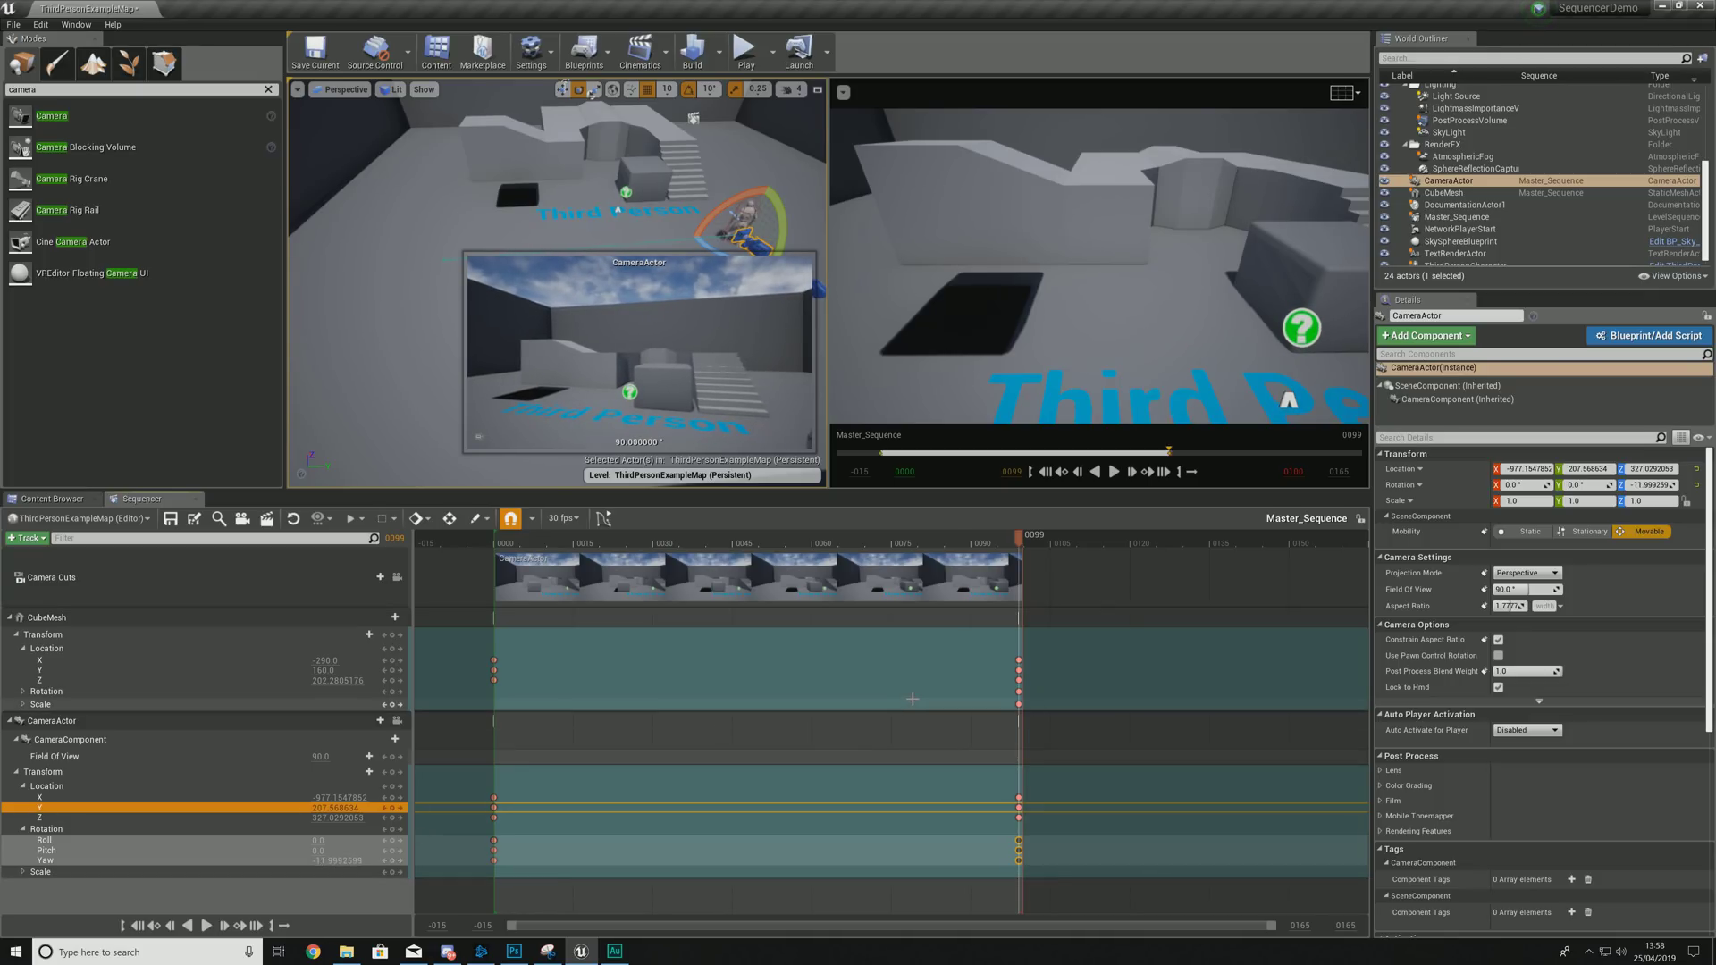
Play the sequence from frame 0 and scrub through it to frame 99 to review the camera move.
left_click_drag(1018, 536, 496, 549)
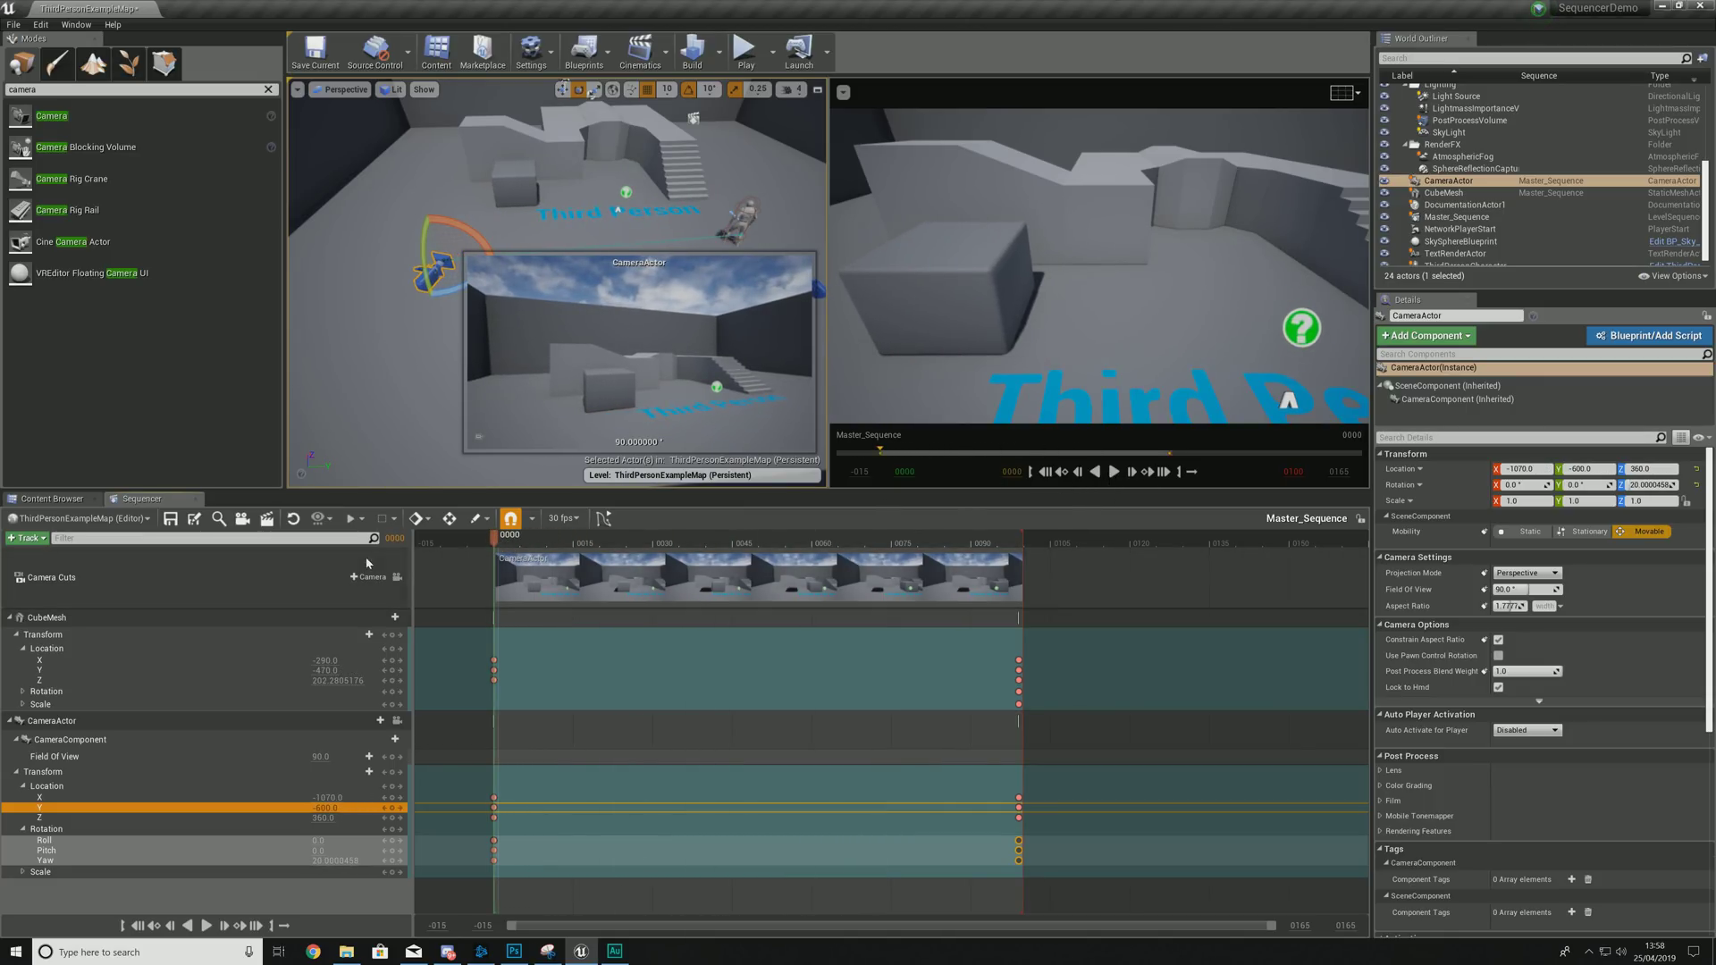
left_click(206, 926)
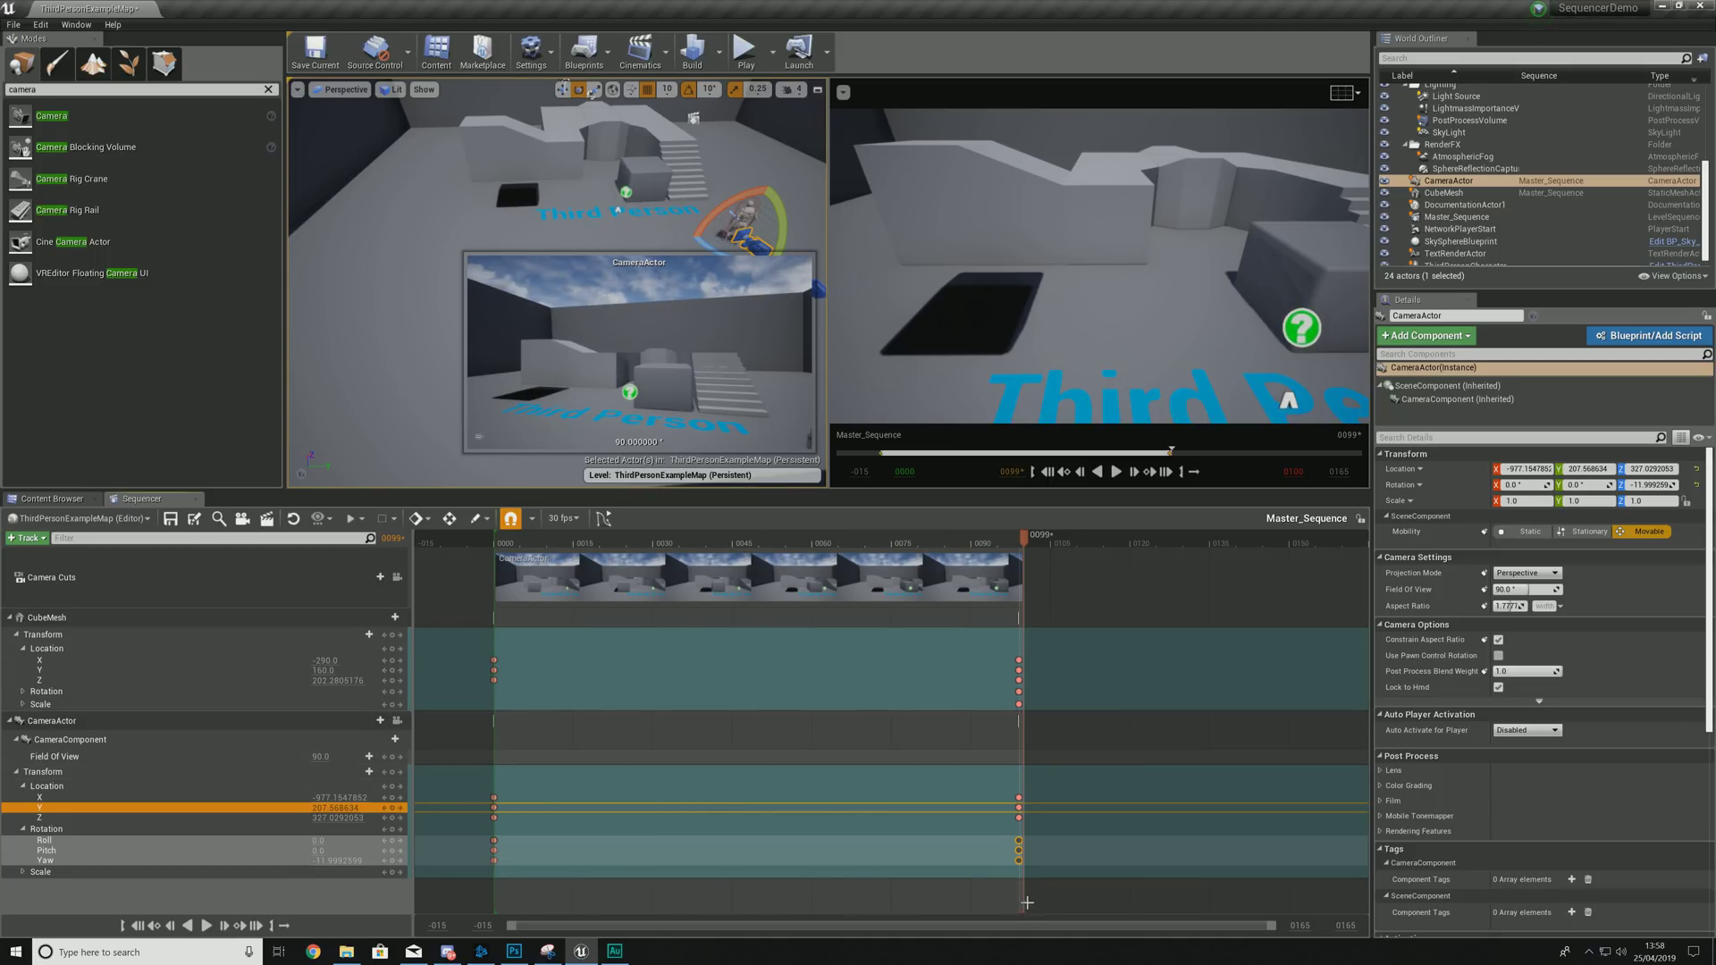
left_click_drag(1025, 541, 496, 576)
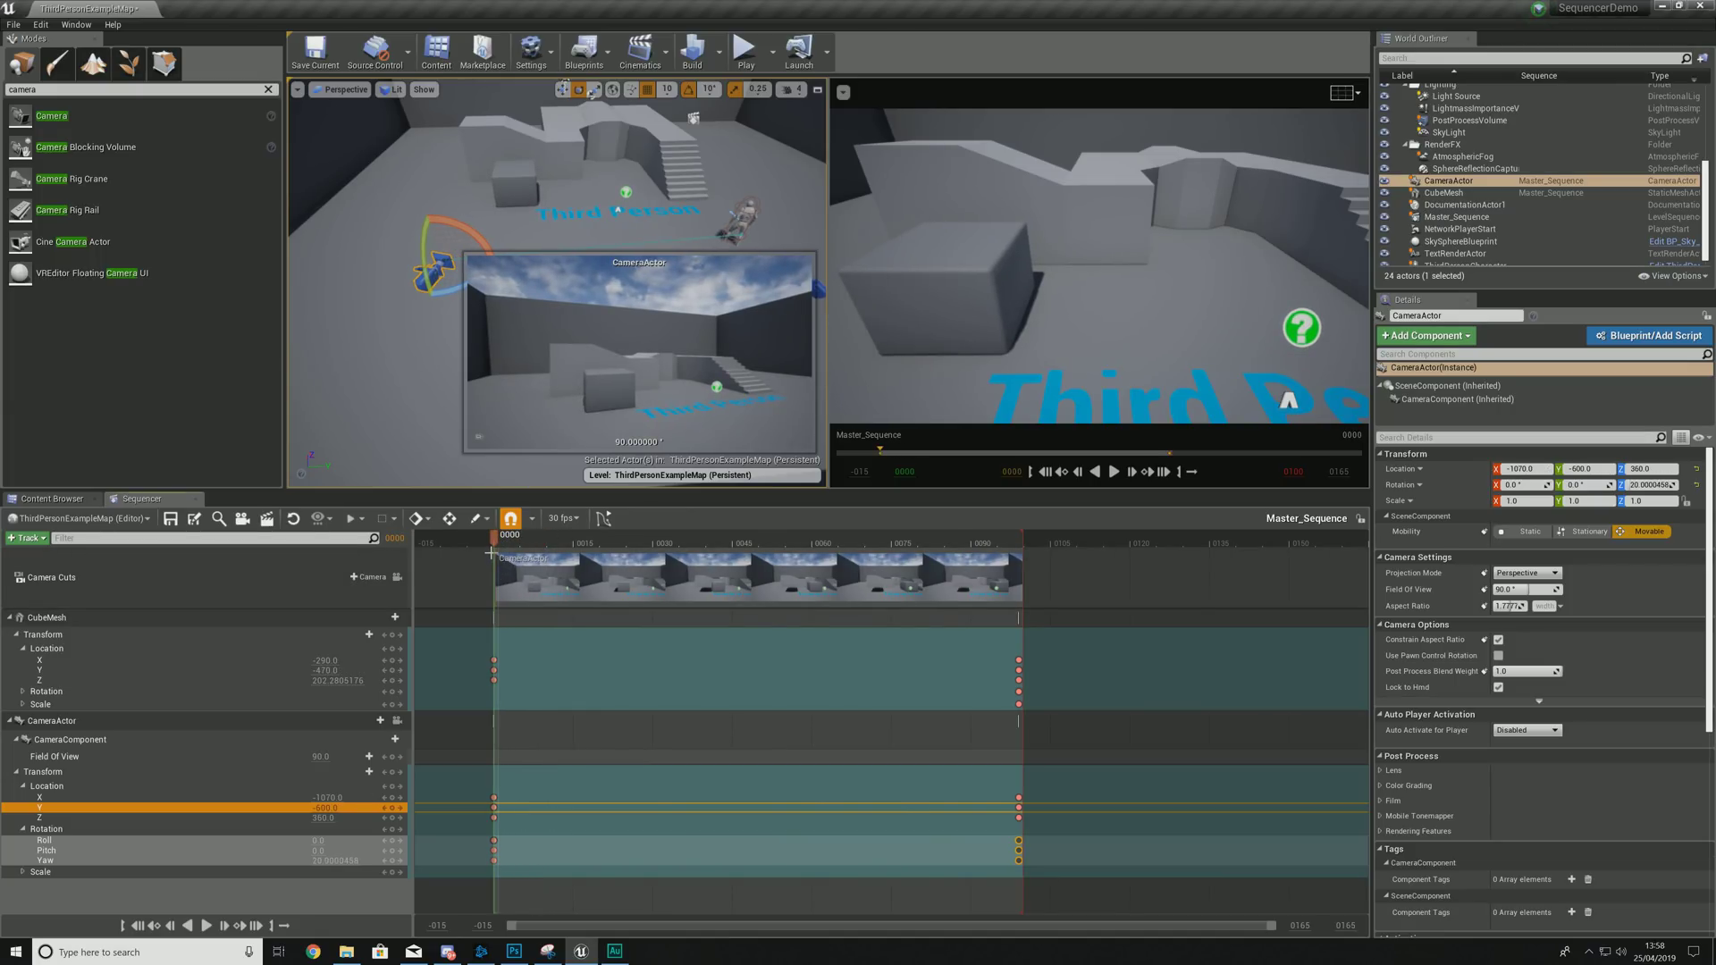
left_click_drag(496, 548, 973, 574)
left_click_drag(944, 570, 1019, 540)
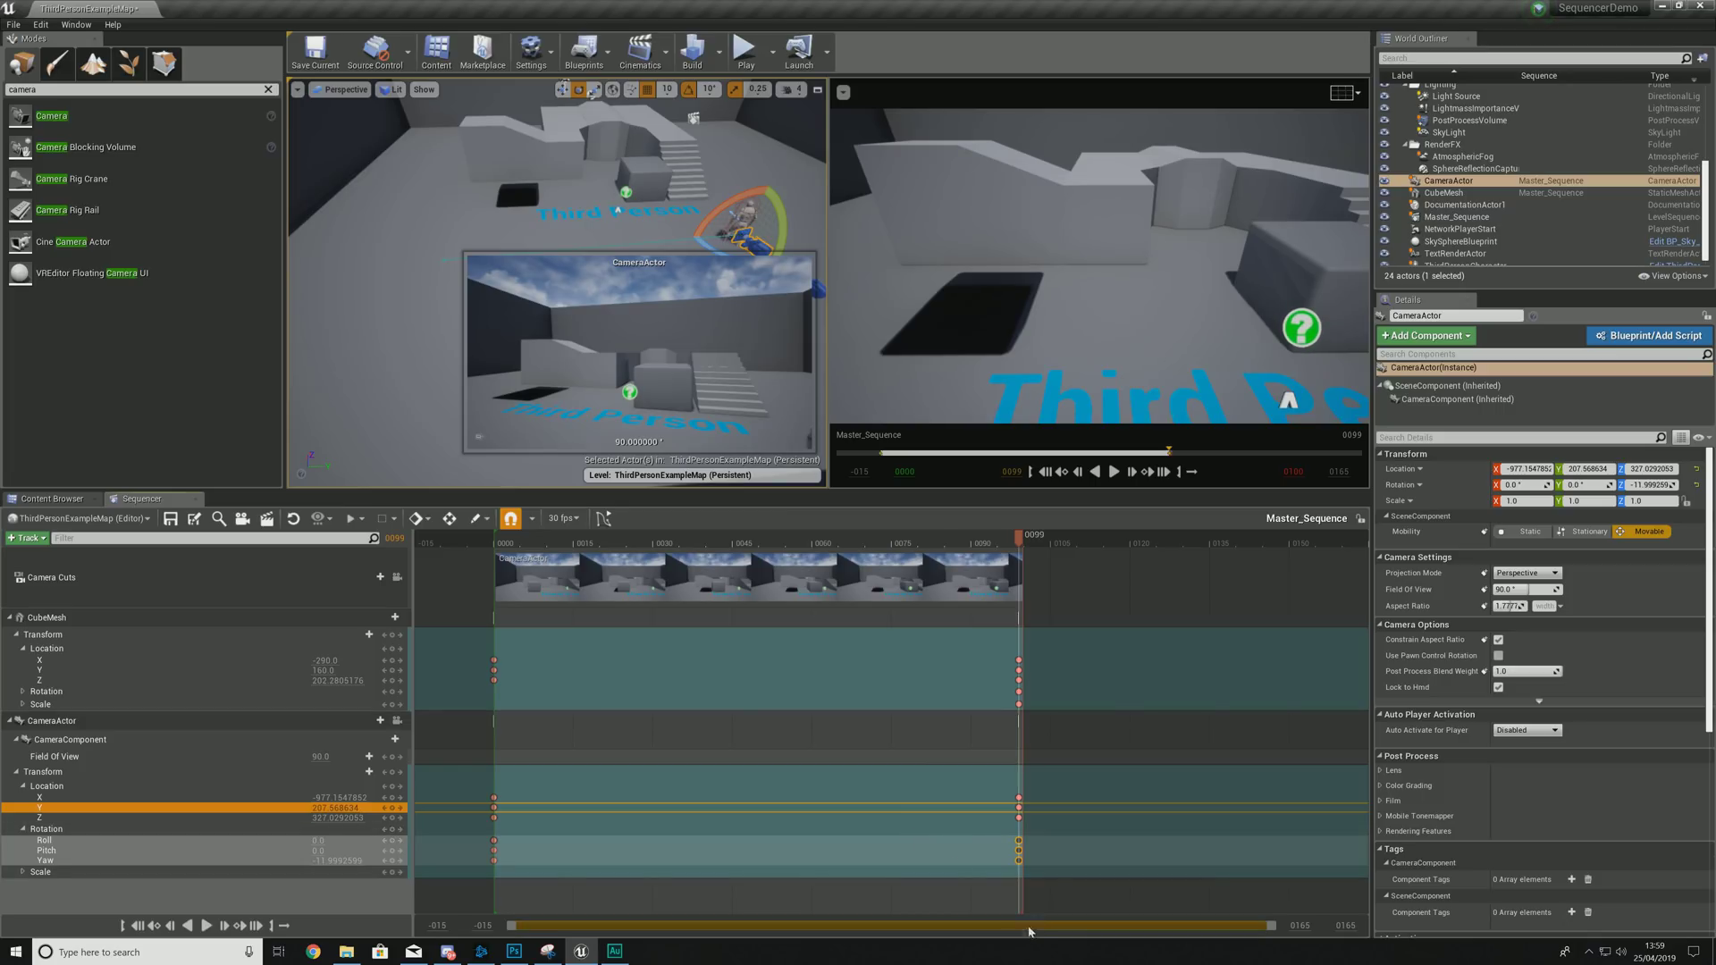
Key the camera's Field Of View at frames 0 and 44, with about 71.3 at frame 44.
left_click_drag(1020, 536, 493, 579)
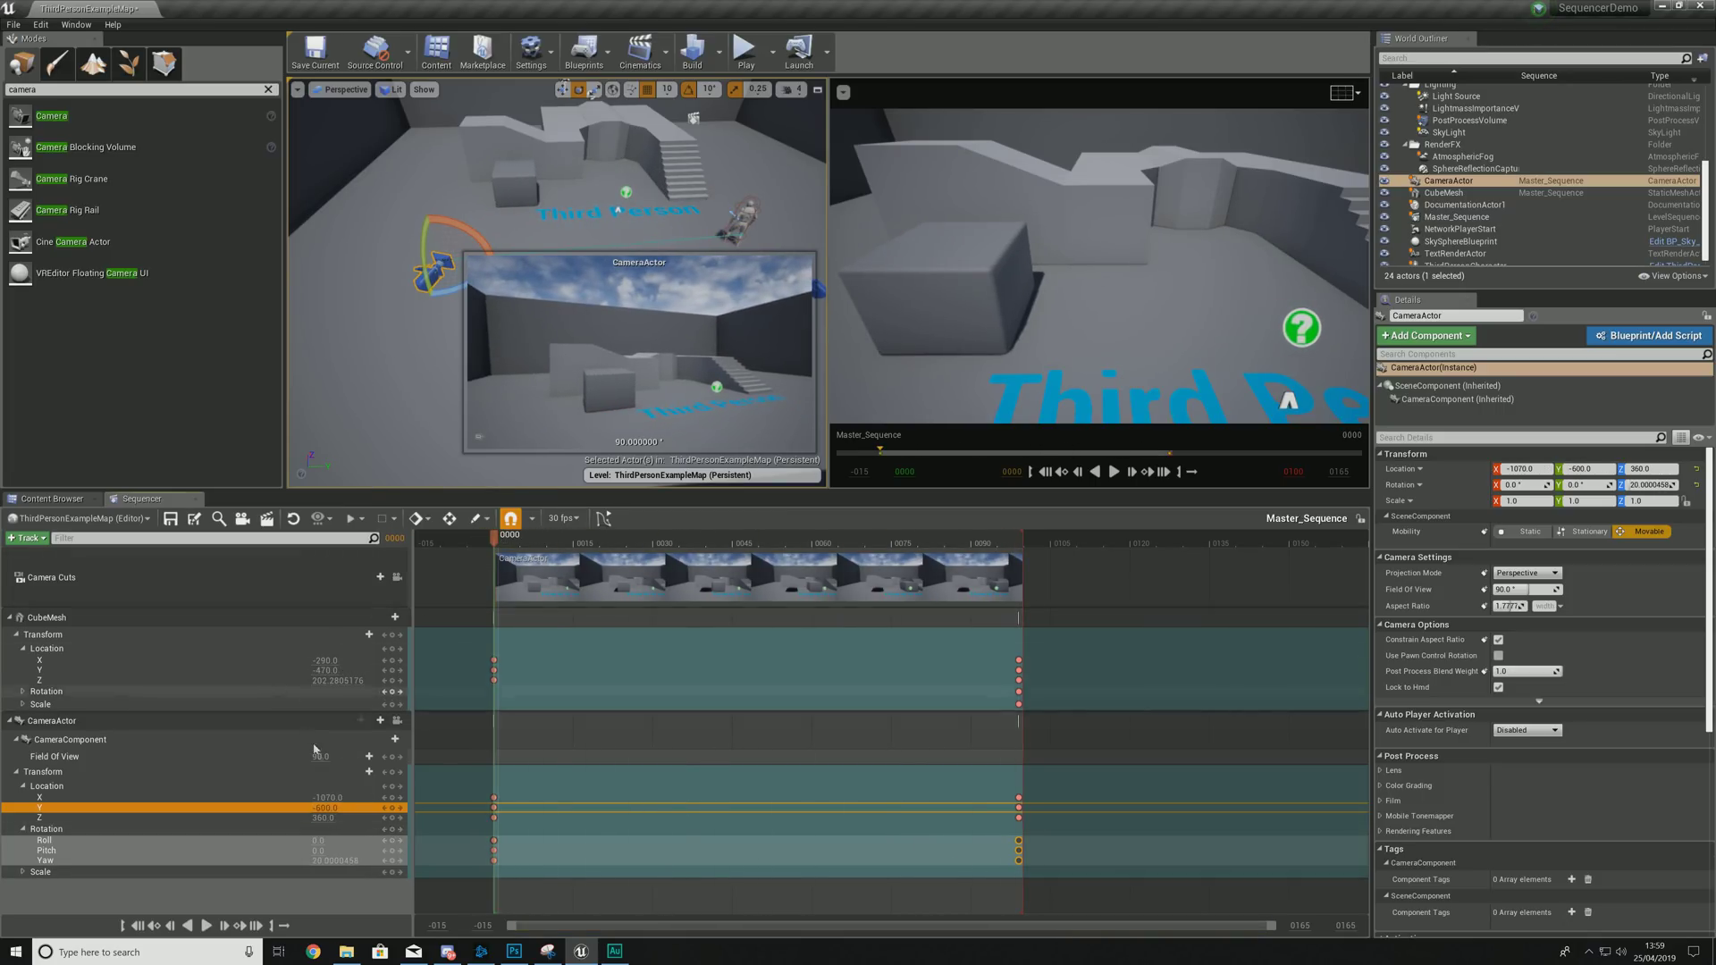
left_click(394, 758)
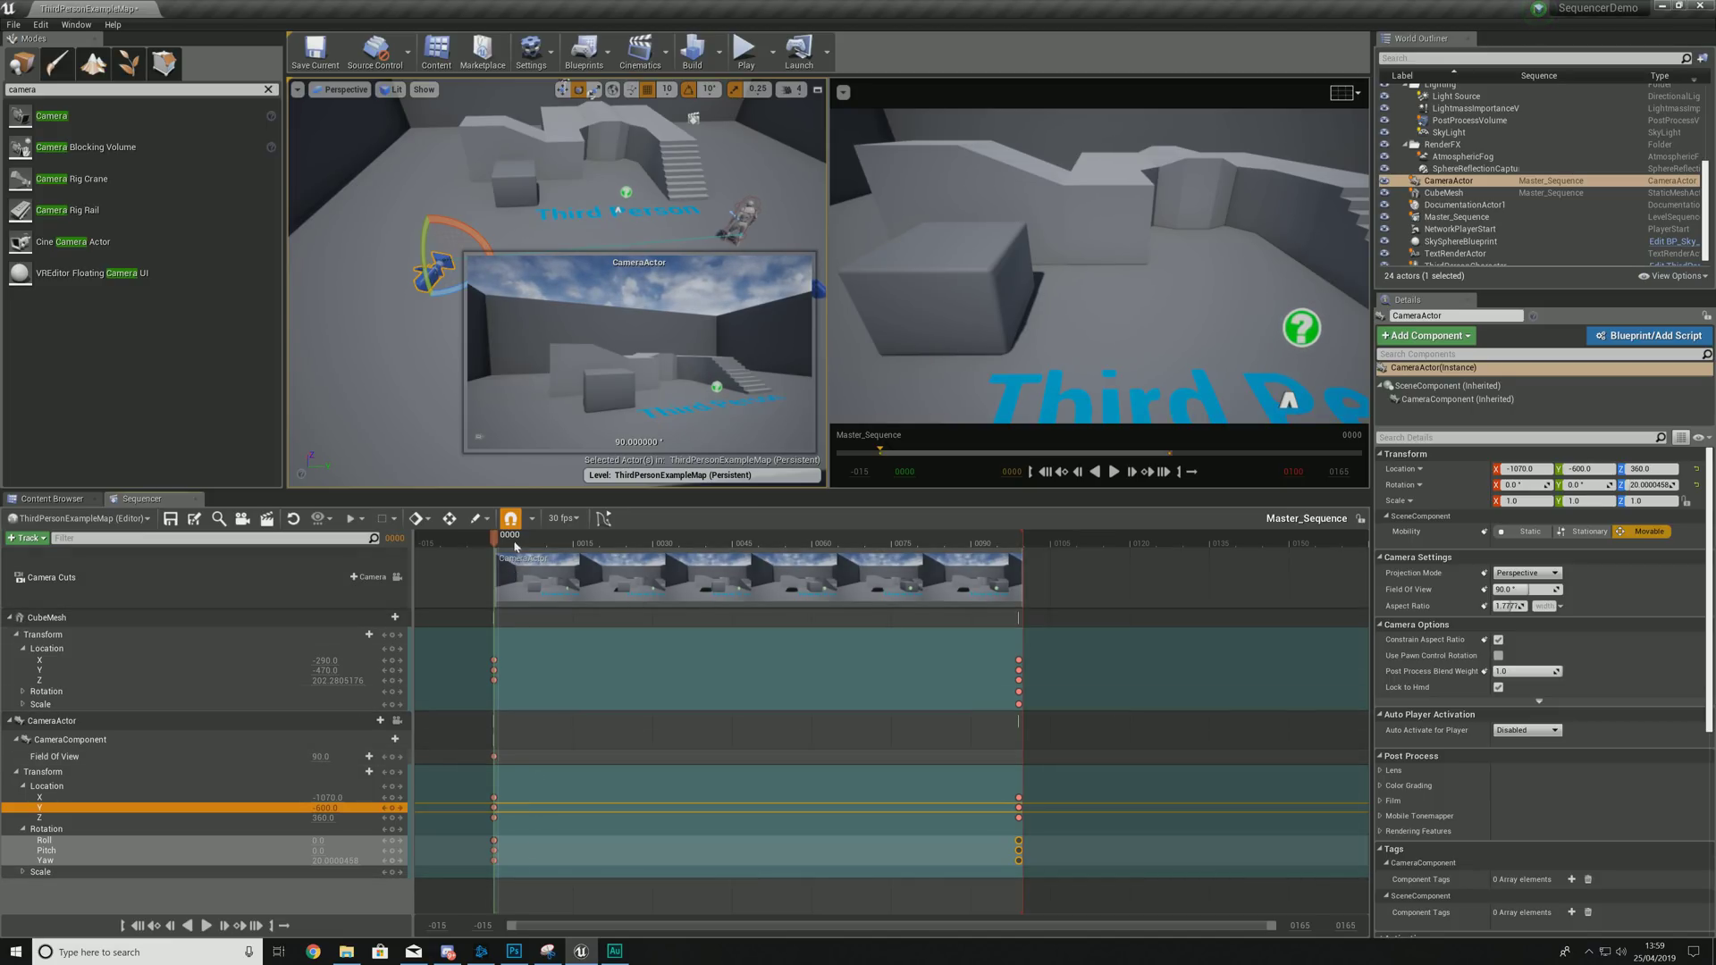
left_click_drag(492, 547, 732, 561)
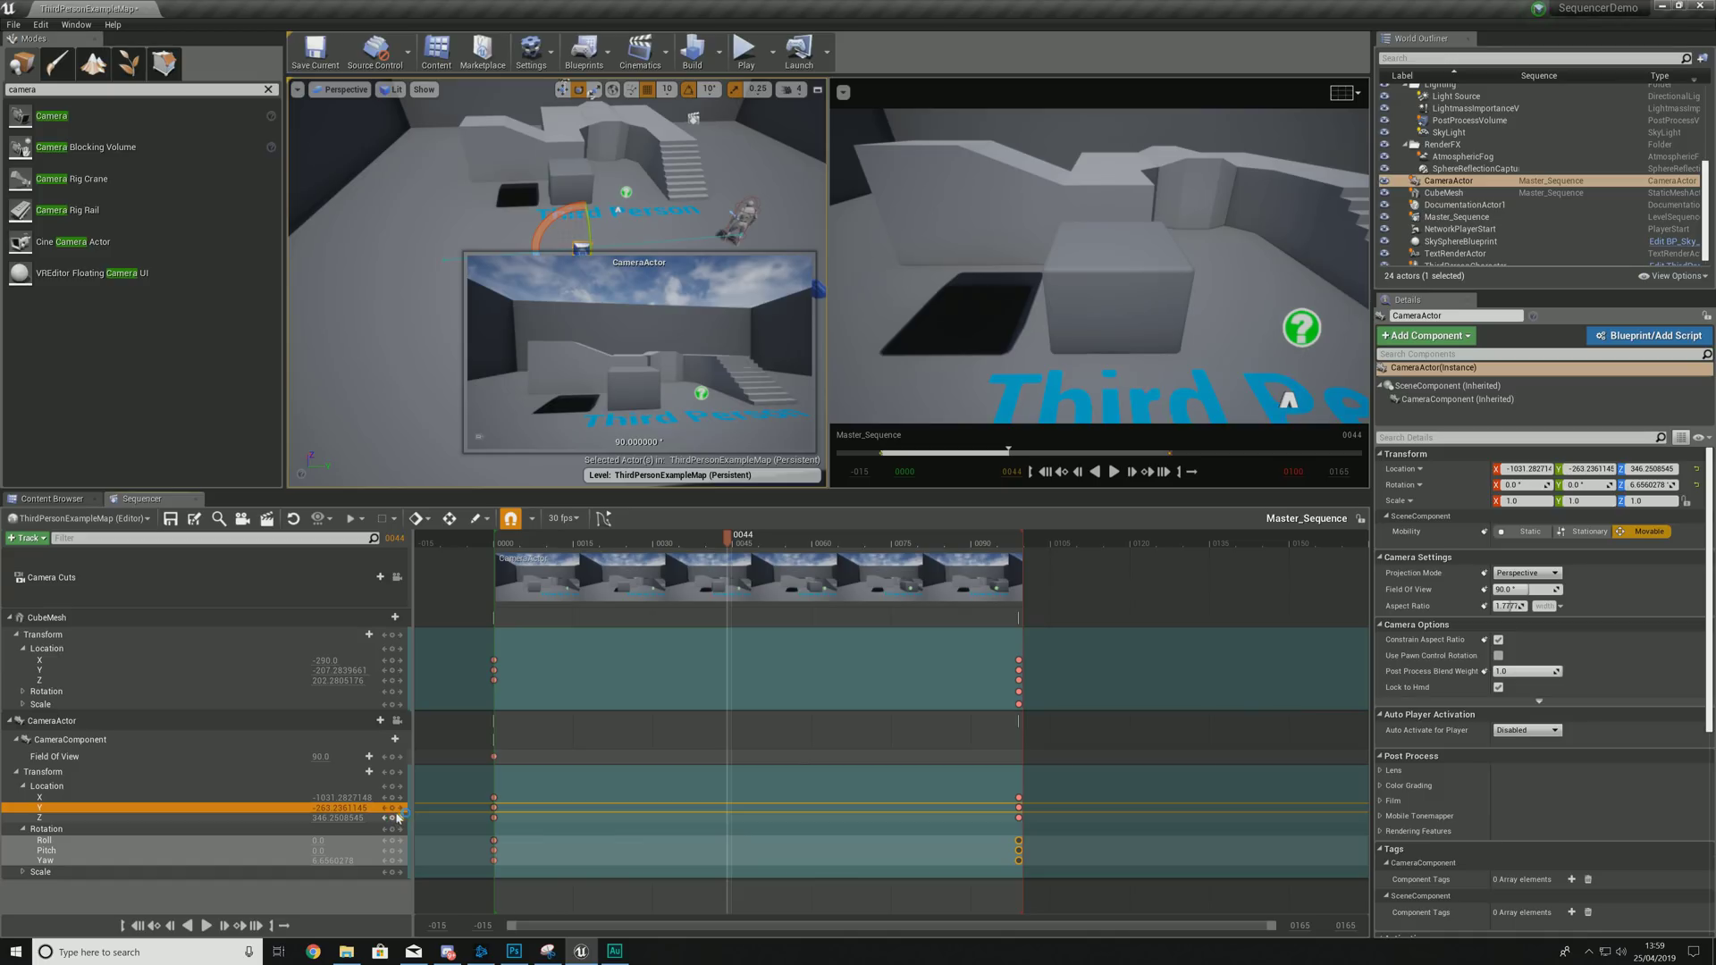
left_click(393, 757)
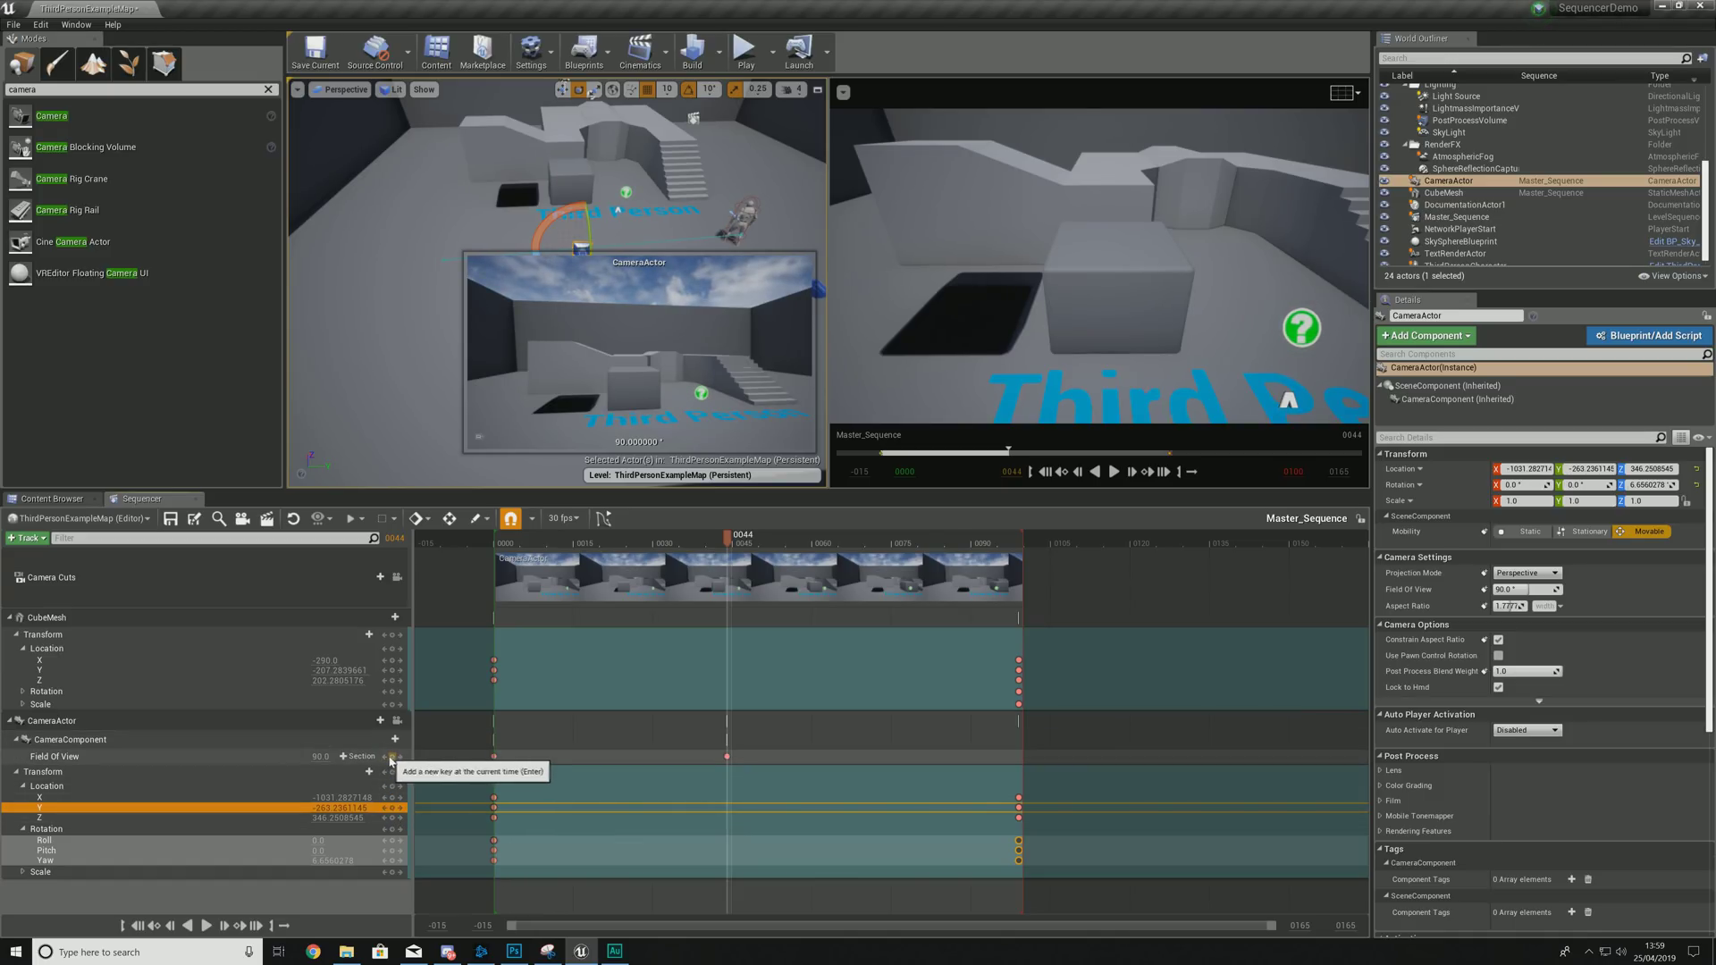
mouse_move(322, 757)
left_mouse_down()
mouse_move(286, 757)
mouse_move(333, 757)
left_mouse_up()
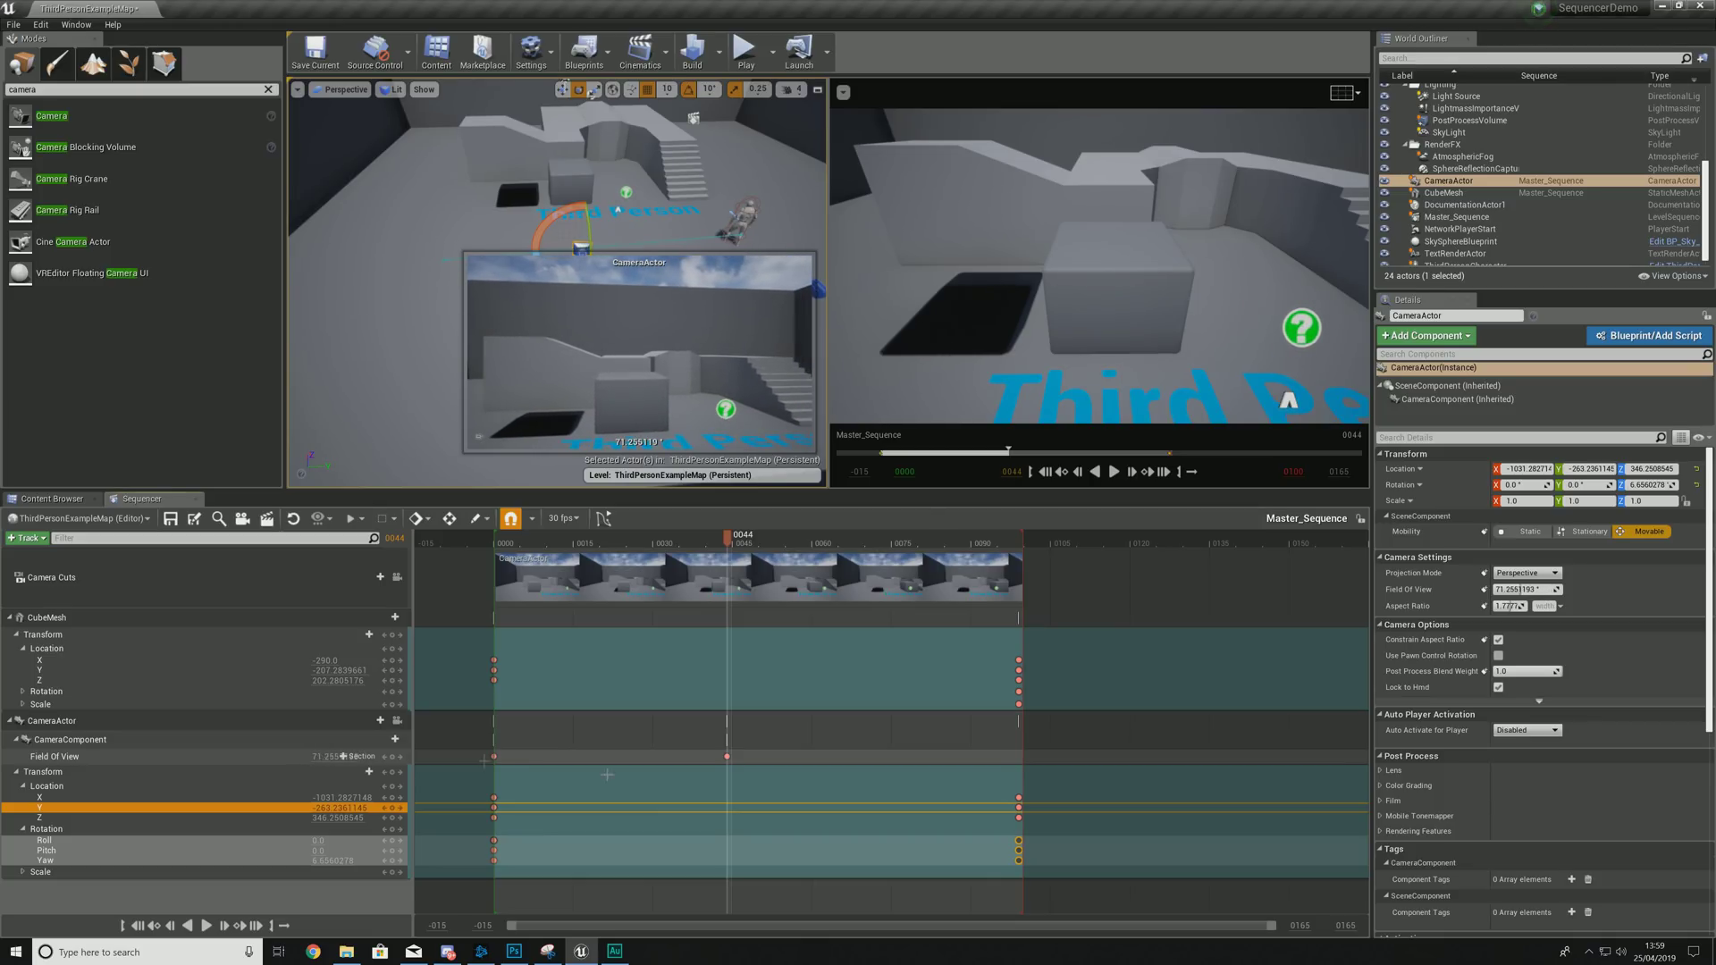
Add a Field Of View key at frame 99 and set its value to 90.
left_click_drag(729, 540, 1021, 589)
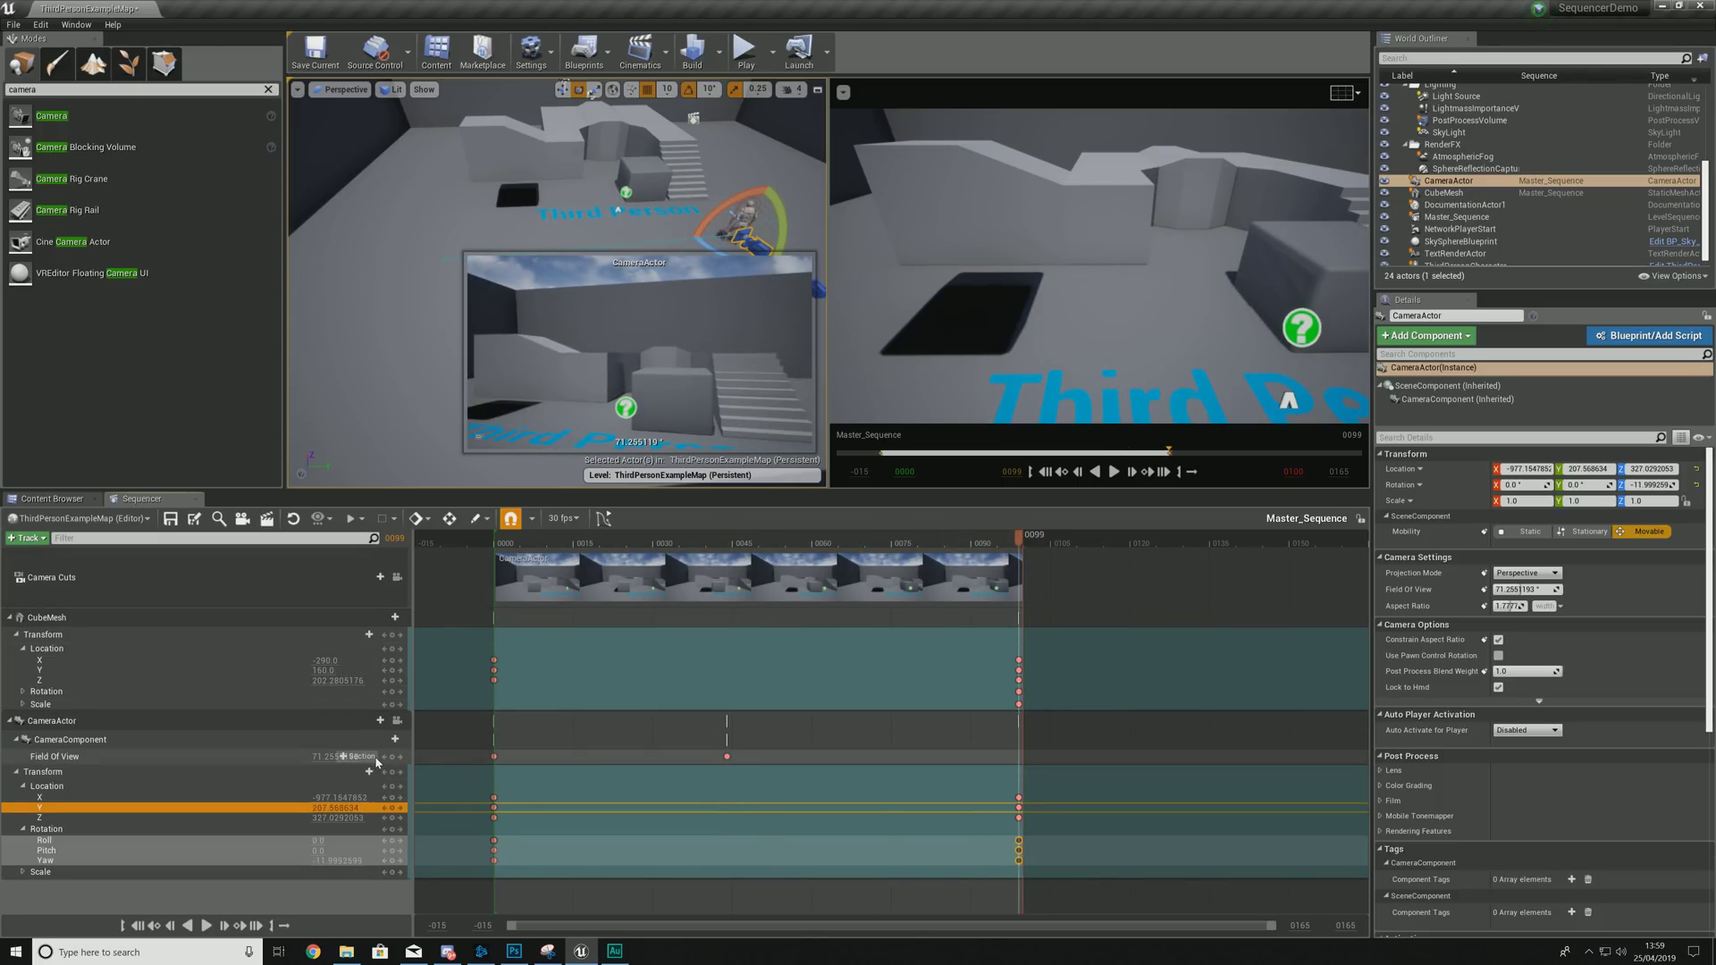
left_click(394, 757)
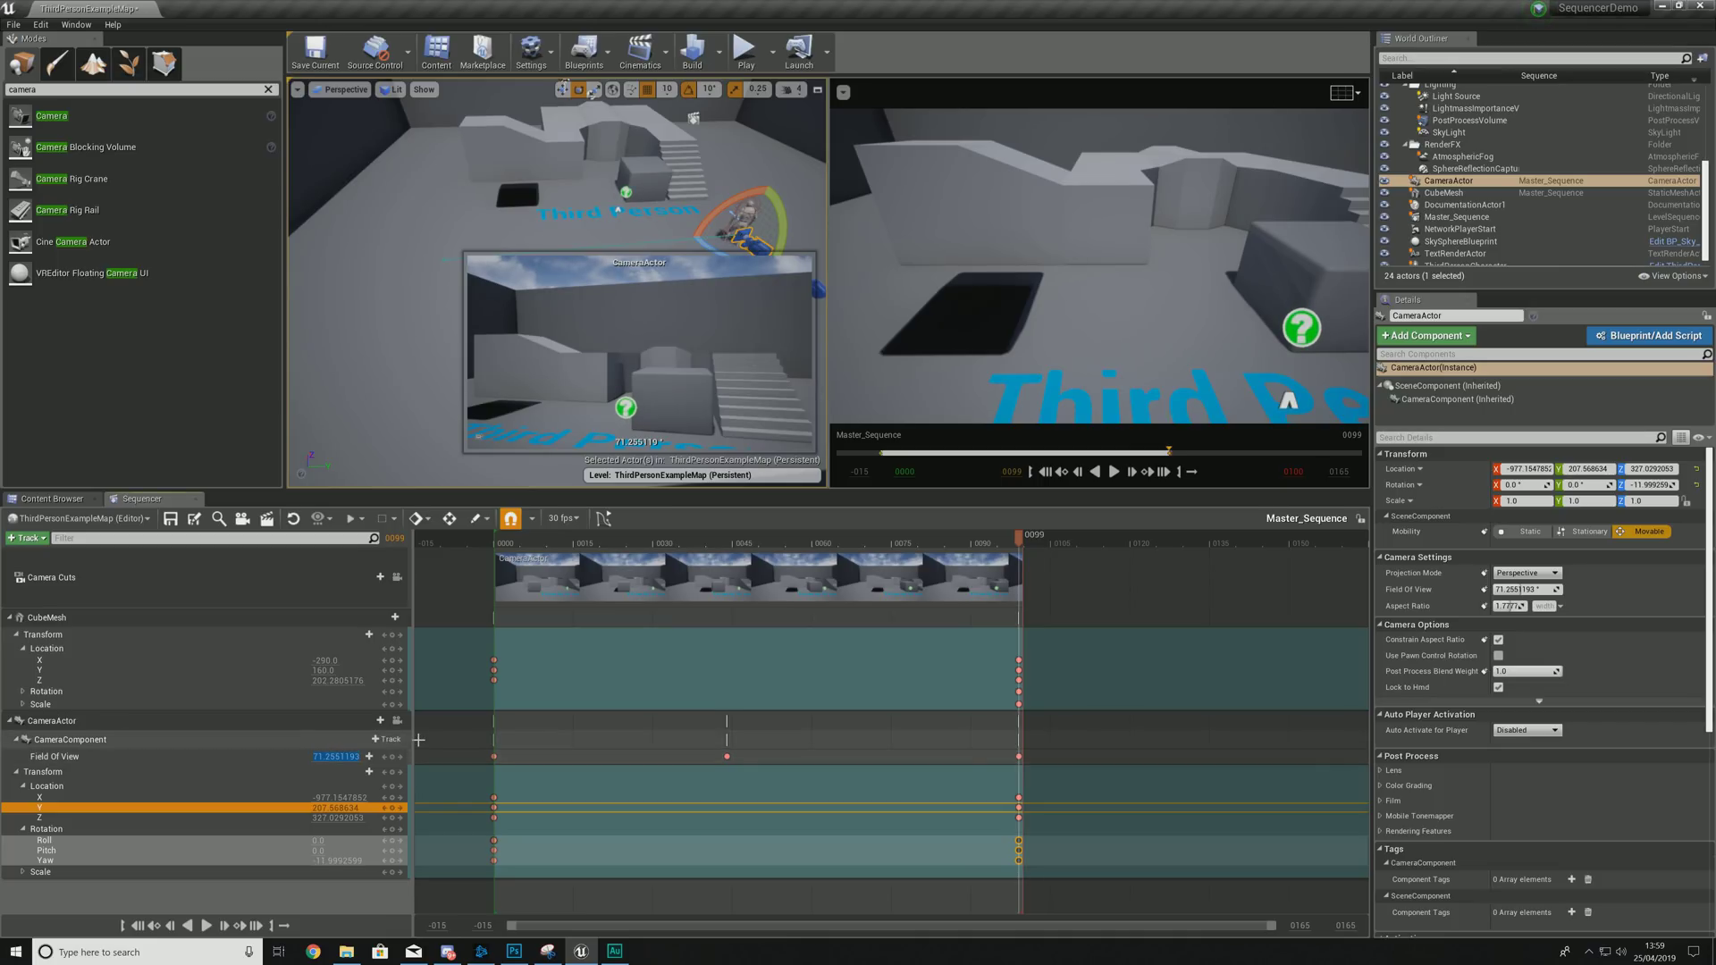
key("Return")
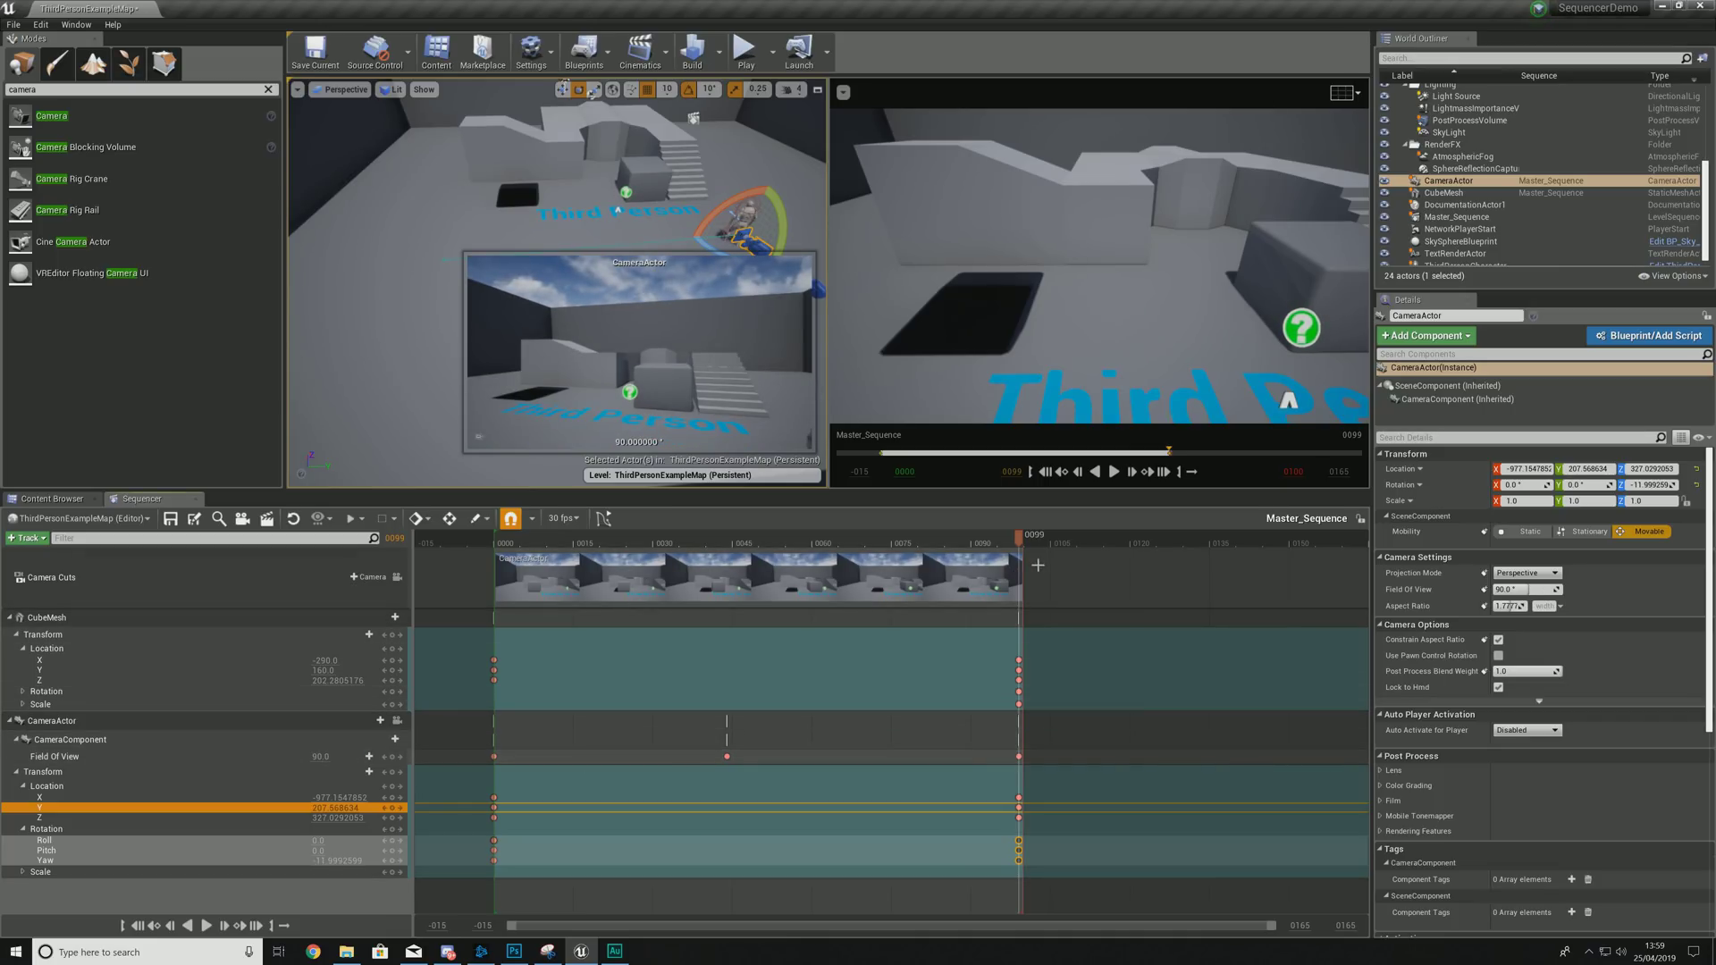
Play the sequence from frame 0 to check the camera's animated Field Of View.
left_click_drag(1020, 543, 496, 744)
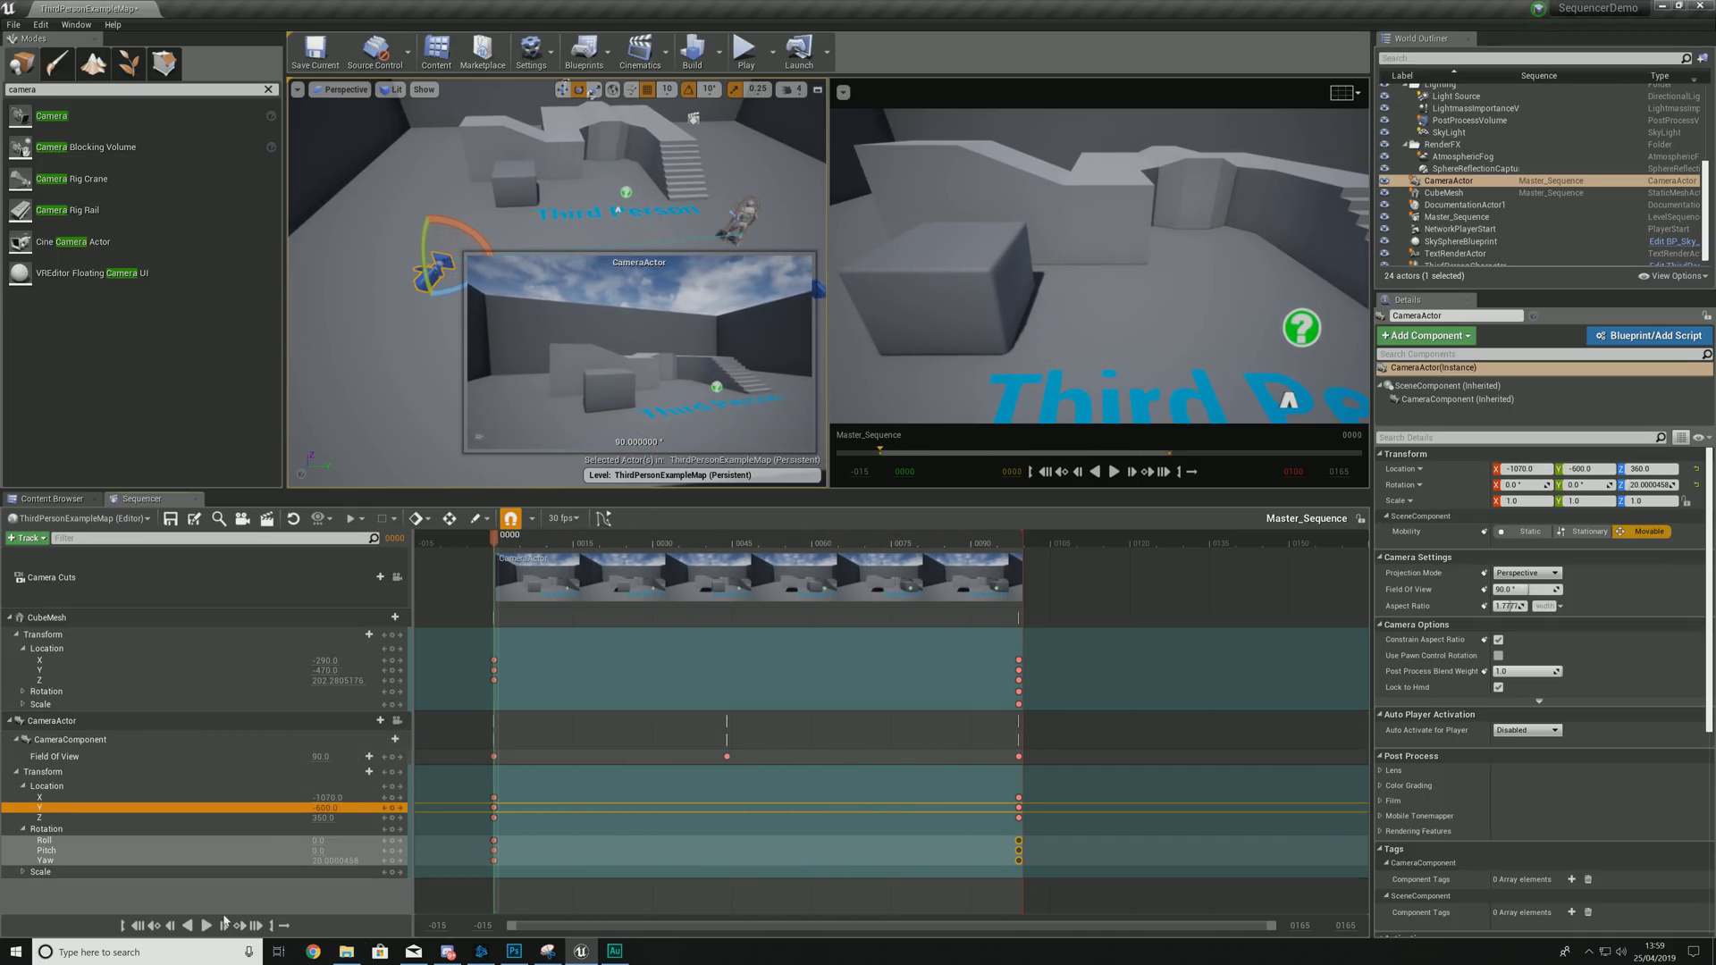
left_click(208, 928)
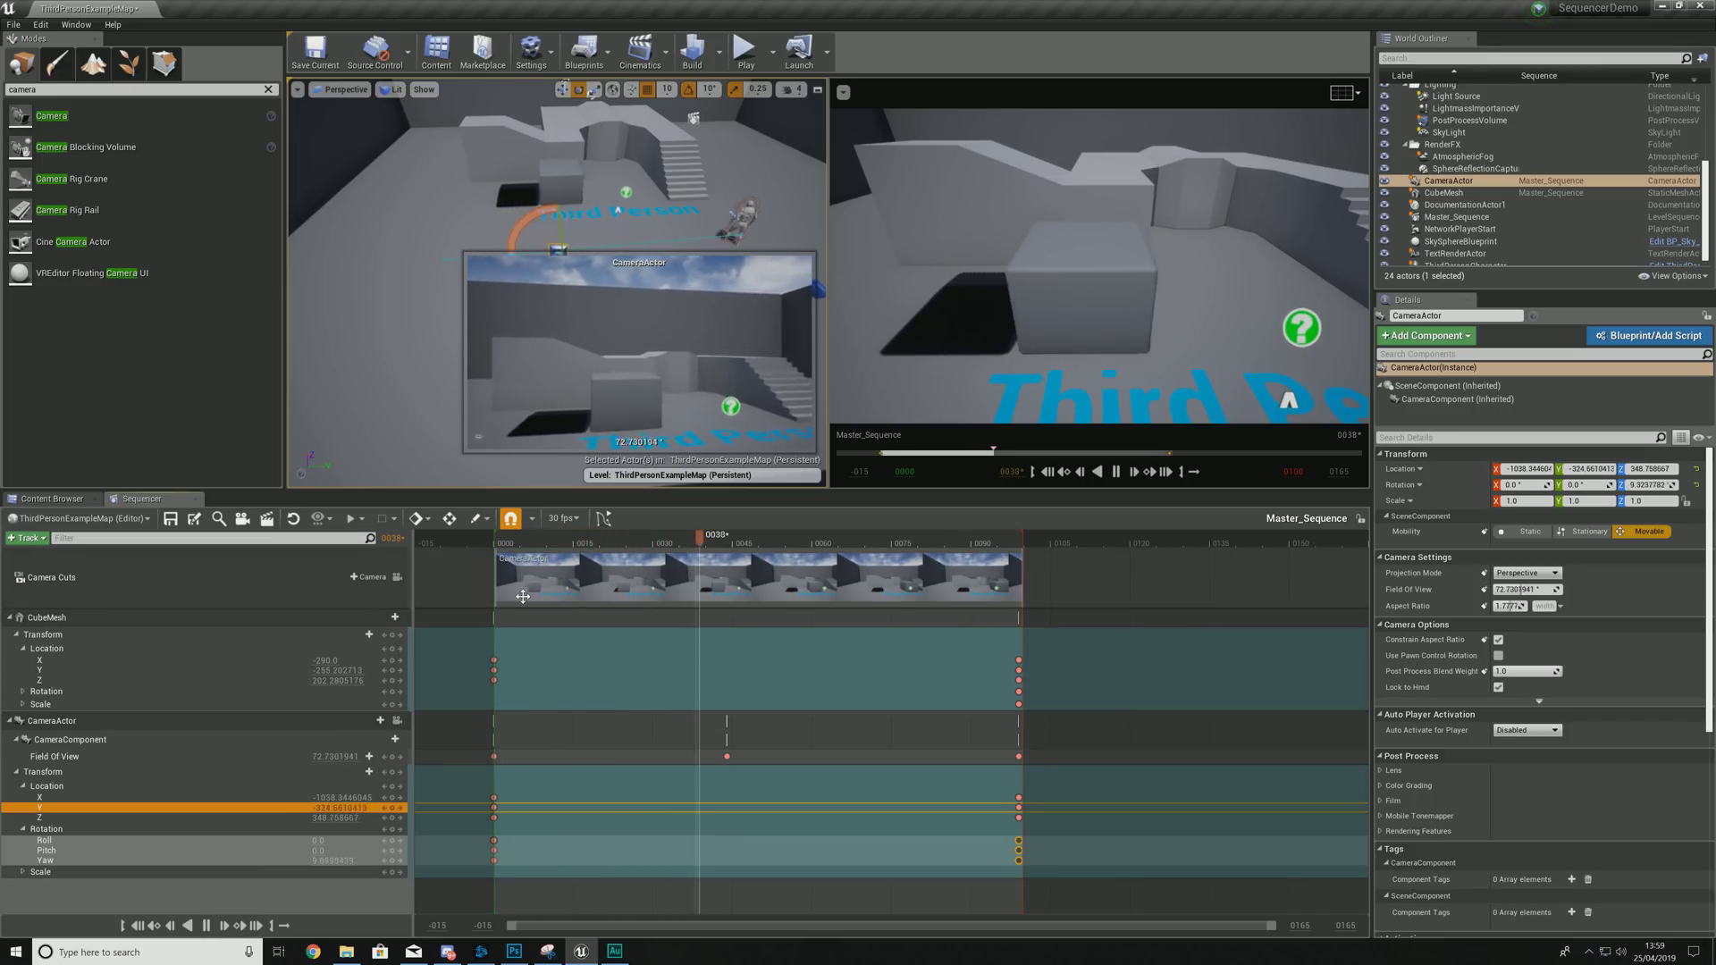